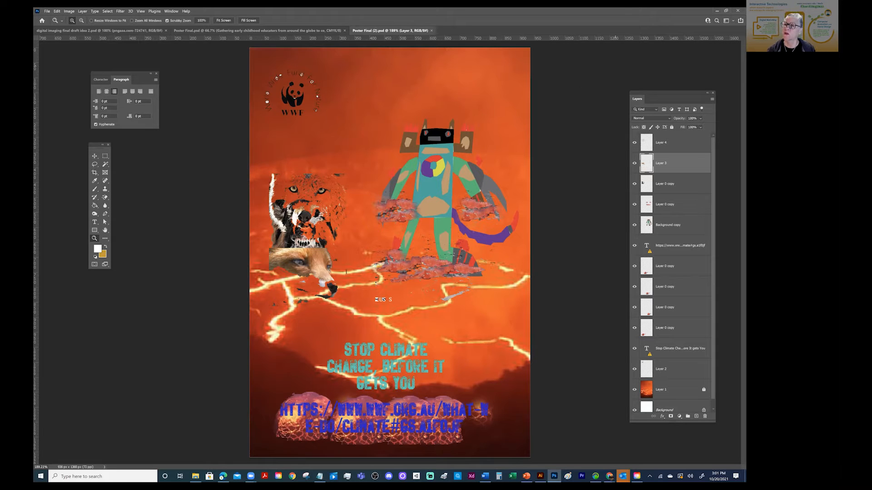
Step: Try moving the WWF logo artwork slightly to the right with the Move tool, and undo the move
{"action": "left_click_drag", "start_coordinate": [671, 93], "coordinate": [666, 119]}
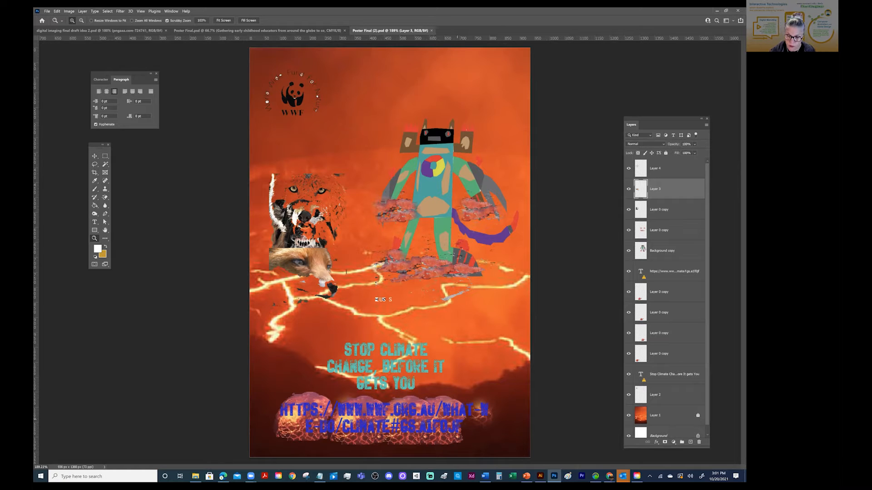
{"action": "left_click", "coordinate": [94, 157]}
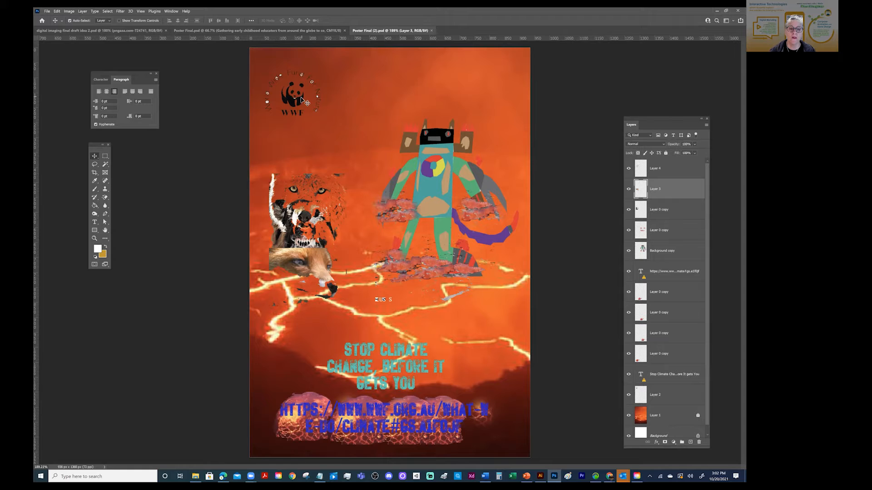
{"action": "left_click_drag", "start_coordinate": [303, 104], "coordinate": [335, 108]}
{"action": "key", "text": "ctrl+z"}
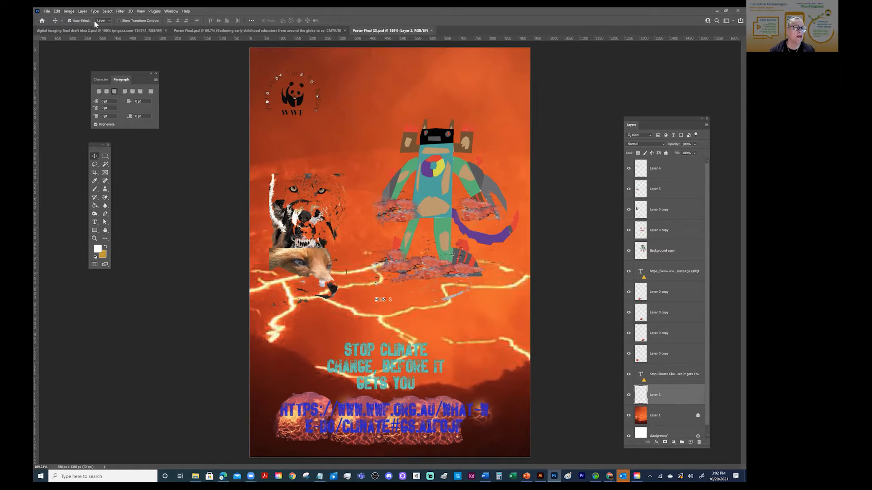
Step: Show the grid over the poster and place a vertical guide near its left margin, through the WWF logo
{"action": "left_click", "coordinate": [140, 11]}
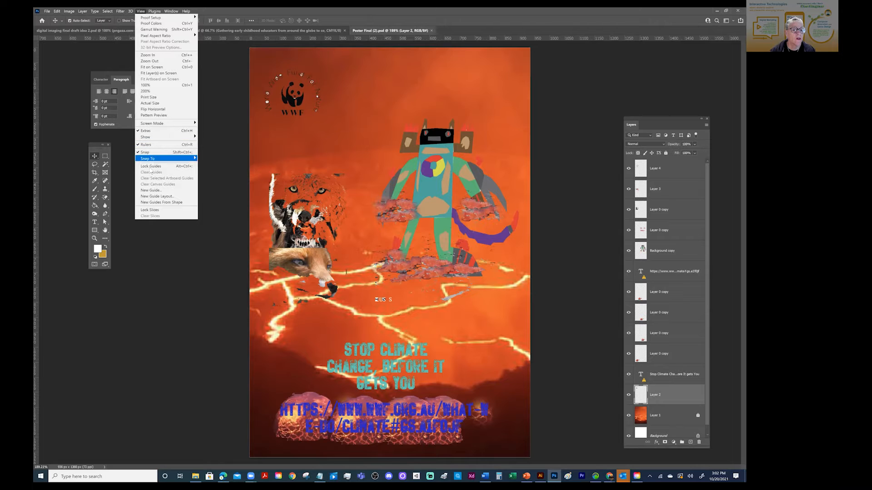
{"action": "mouse_move", "coordinate": [147, 138]}
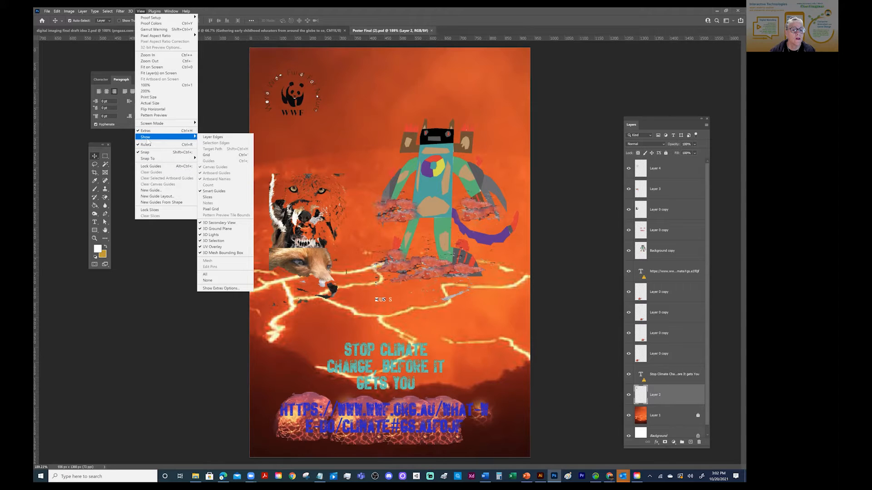
{"action": "left_click", "coordinate": [207, 154]}
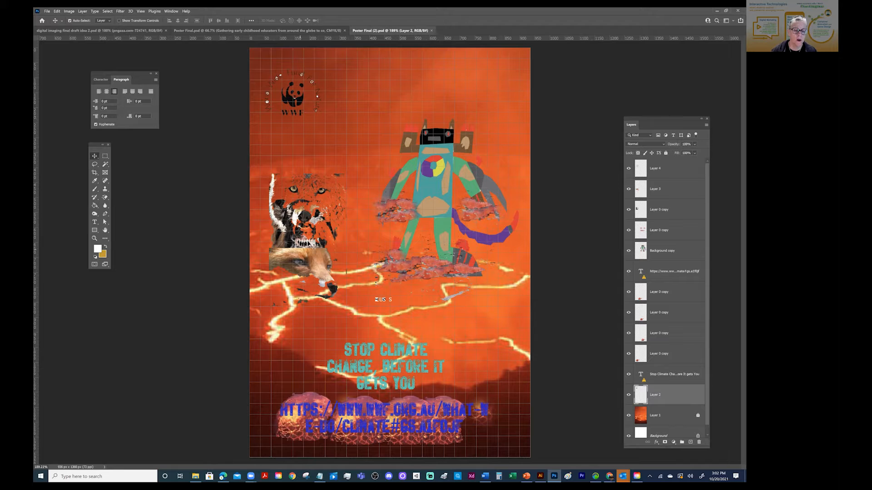
{"action": "left_click_drag", "start_coordinate": [34, 74], "coordinate": [279, 94]}
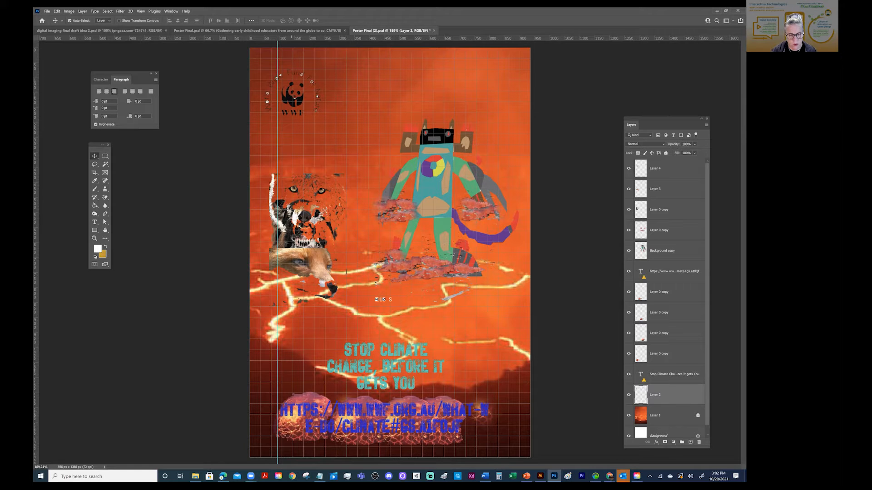
Step: Duplicate the website address text layer within Poster Final (2).psd and hide the original text layer
{"action": "double_click", "coordinate": [641, 271]}
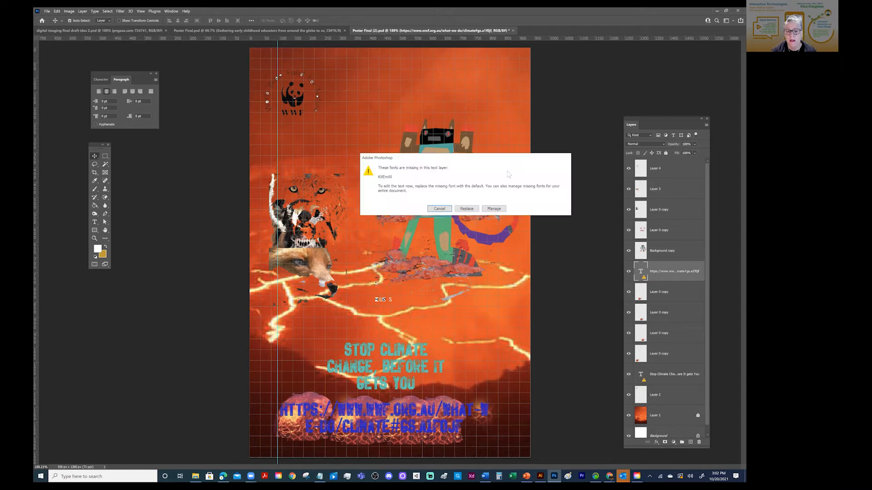
{"action": "left_click", "coordinate": [439, 209]}
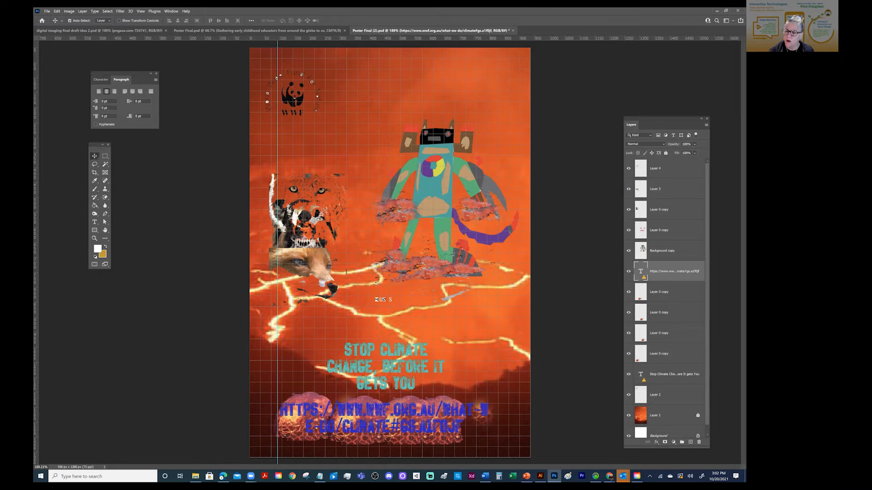
{"action": "right_click", "coordinate": [672, 271]}
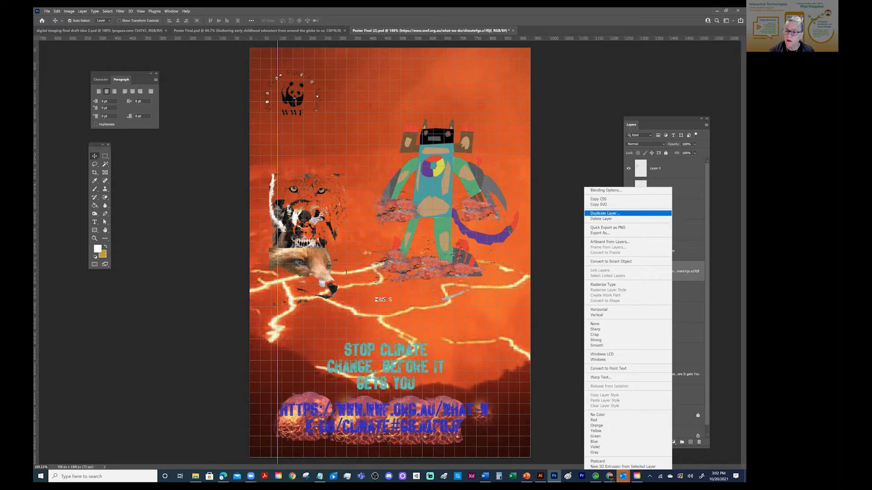
{"action": "left_click", "coordinate": [605, 213]}
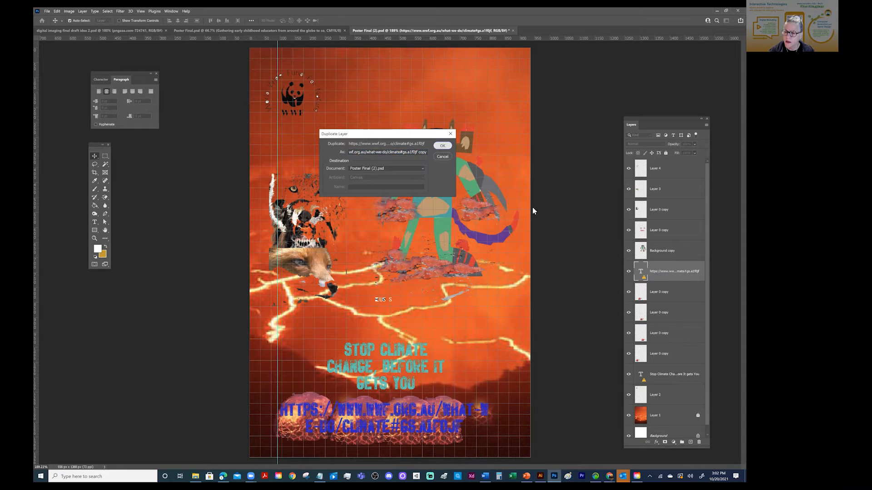
{"action": "key", "text": "Return"}
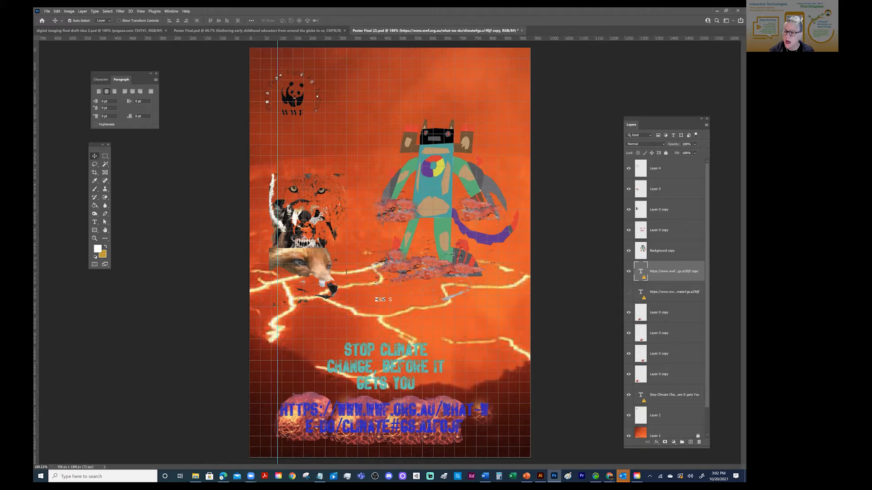
Step: Rasterize the duplicated website address text layer
{"action": "left_click", "coordinate": [103, 12]}
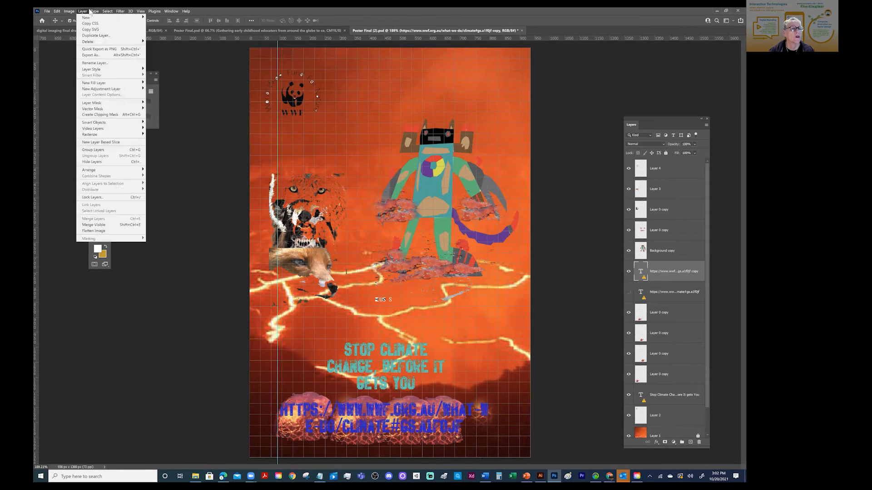
{"action": "mouse_move", "coordinate": [118, 12]}
{"action": "mouse_move", "coordinate": [88, 11]}
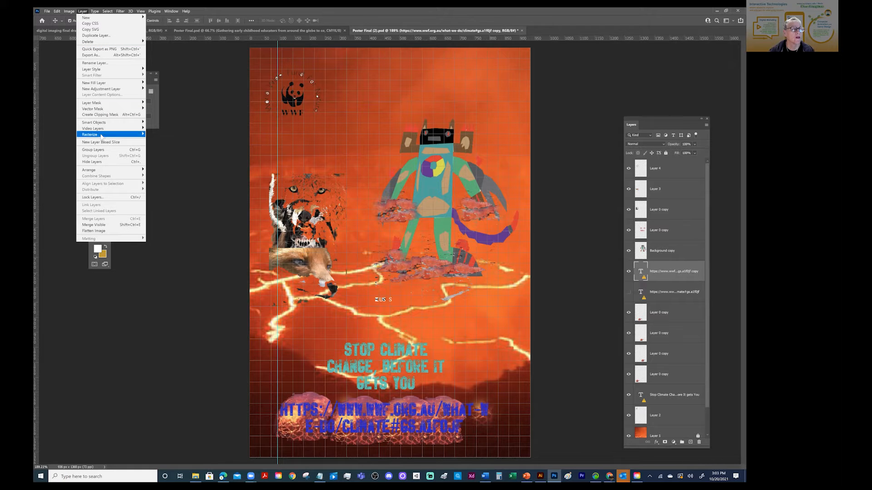
{"action": "mouse_move", "coordinate": [101, 135]}
{"action": "left_click", "coordinate": [165, 186]}
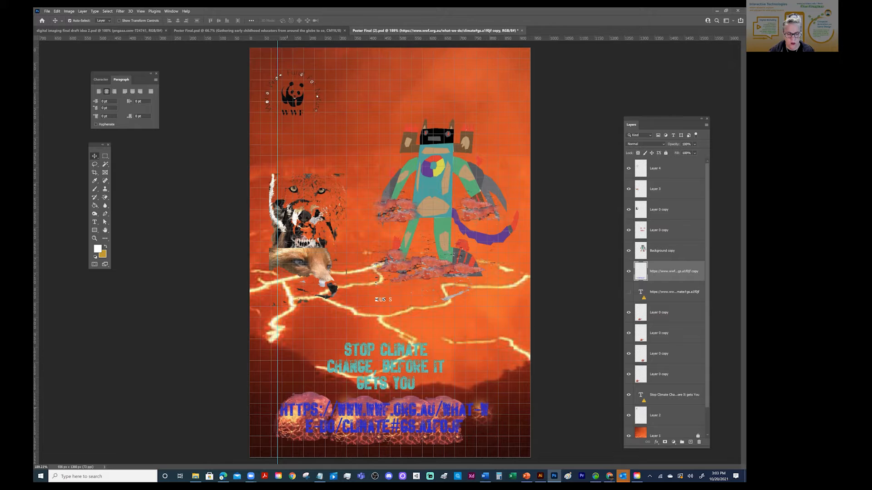
Step: Nudge the leftmost lava rock behind the website address slightly upward
{"action": "left_click", "coordinate": [663, 374]}
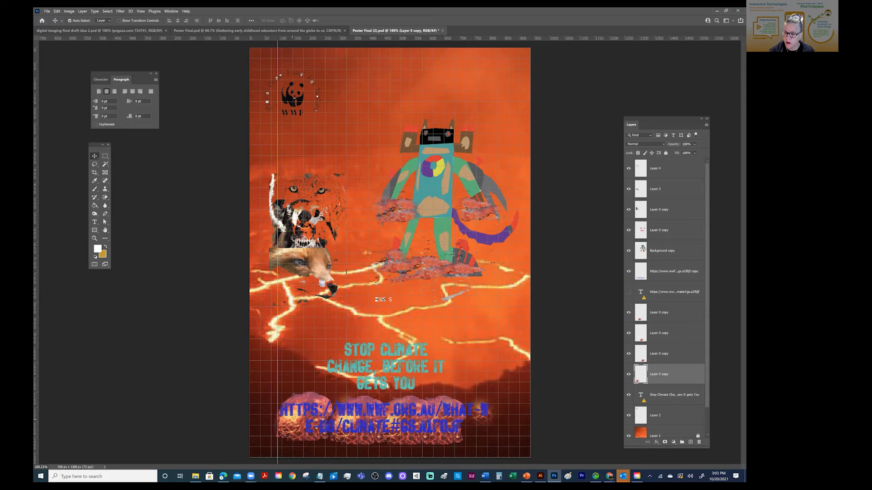
{"action": "key", "text": "Up"}
{"action": "key", "text": "Up"}
{"action": "key", "text": "Up"}
{"action": "key", "text": "Up"}
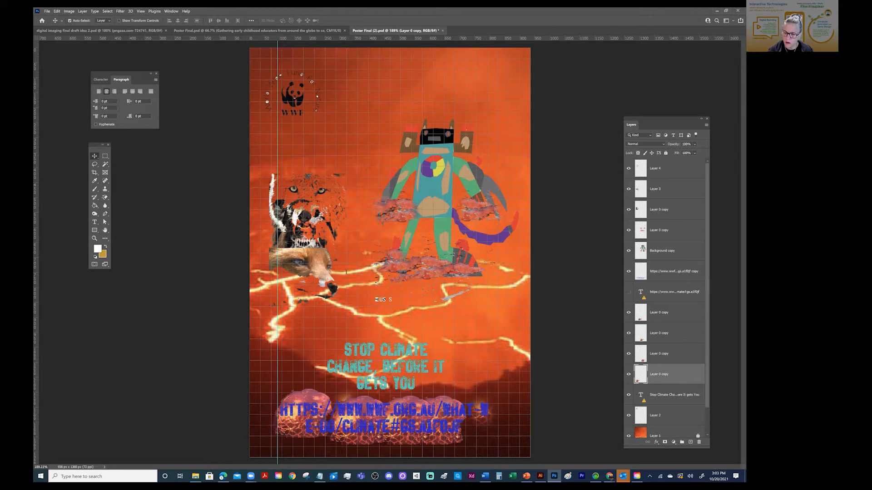
Step: Link the four lava rock layers behind the website address and move them together to the right
{"action": "left_click", "coordinate": [663, 312]}
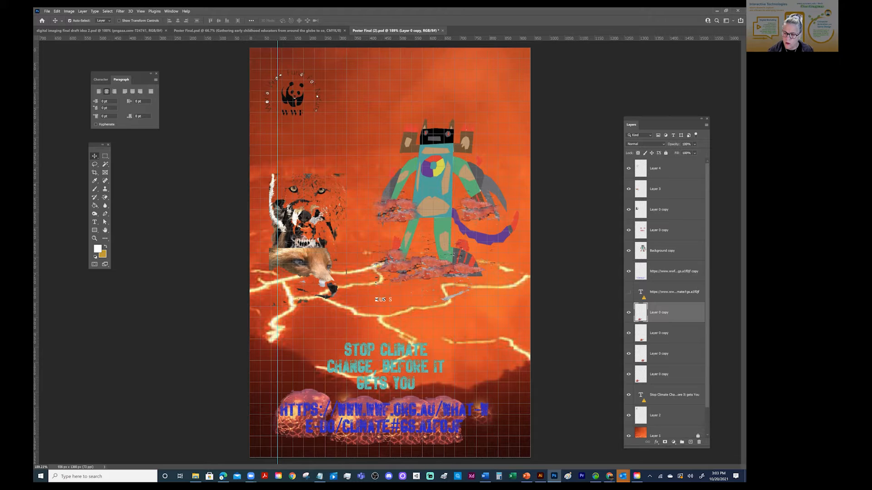
{"action": "left_click", "coordinate": [663, 374], "text": "shift"}
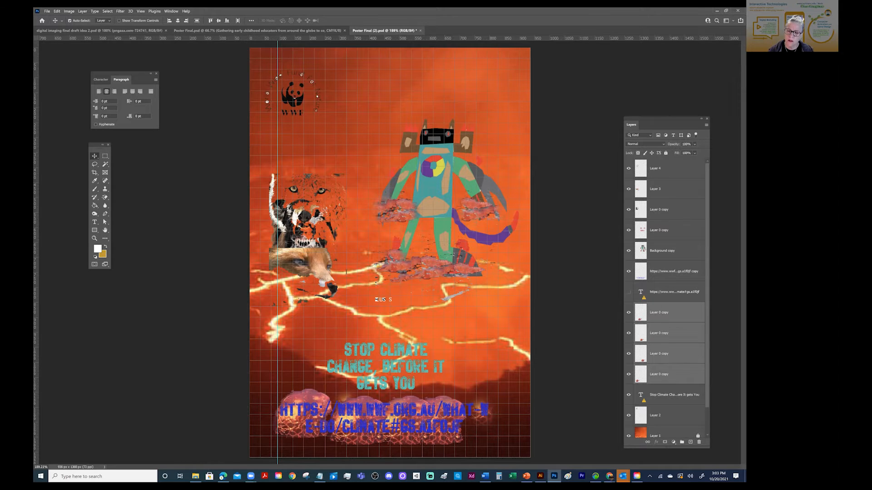
{"action": "left_click_drag", "start_coordinate": [646, 118], "coordinate": [573, 114]}
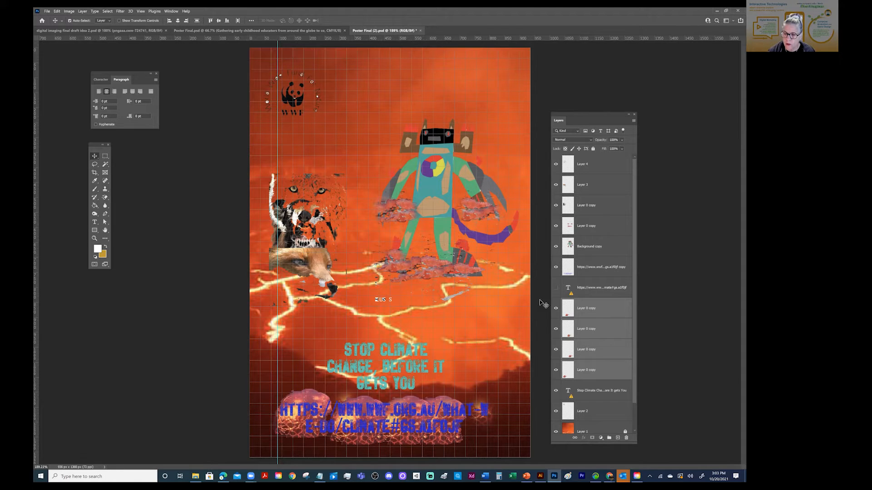
{"action": "left_click_drag", "start_coordinate": [573, 113], "coordinate": [558, 58]}
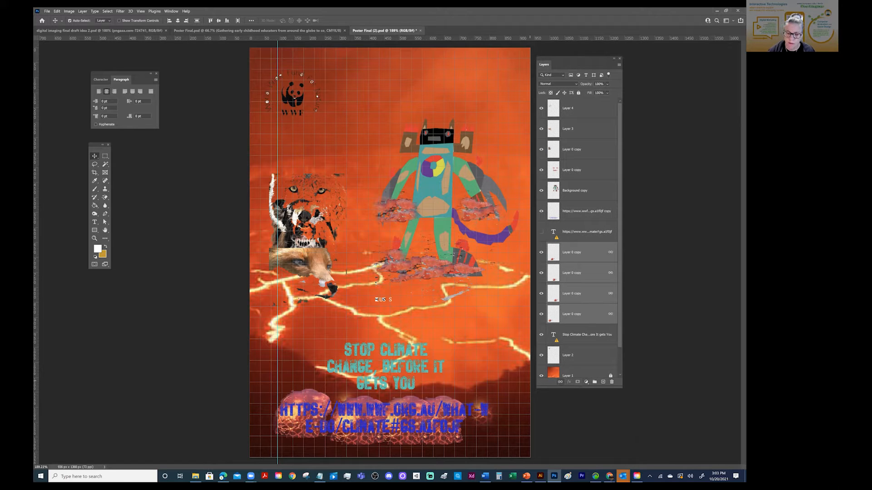
{"action": "left_click_drag", "start_coordinate": [298, 405], "coordinate": [320, 400]}
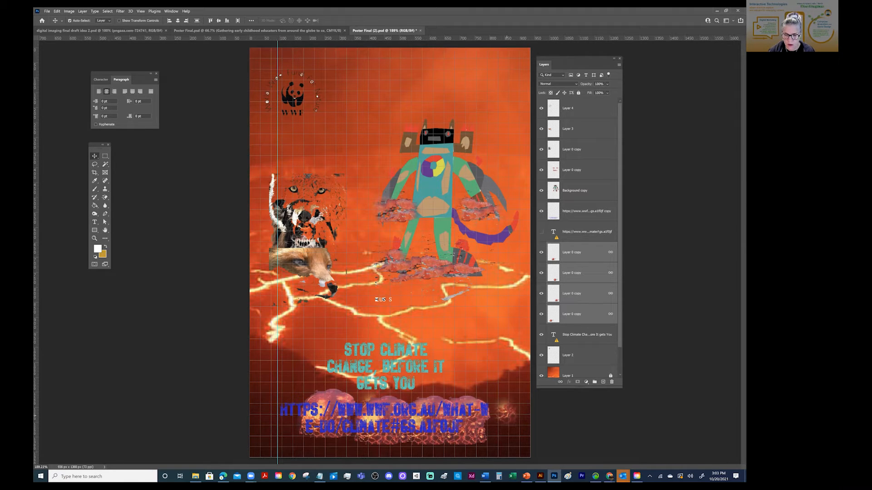
Step: Move the rasterized website address right and slightly down over the lava rocks, and link it to the rock layers
{"action": "left_click_drag", "start_coordinate": [379, 412], "coordinate": [405, 408]}
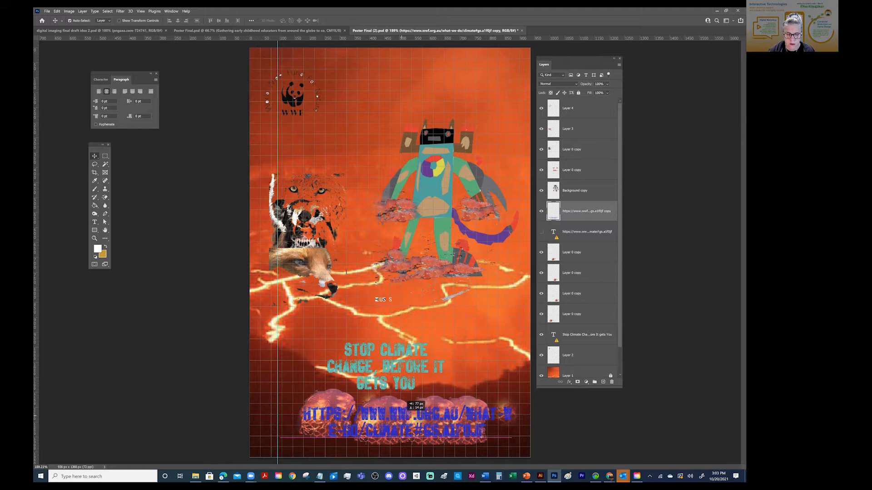
{"action": "left_click_drag", "start_coordinate": [406, 408], "coordinate": [405, 407]}
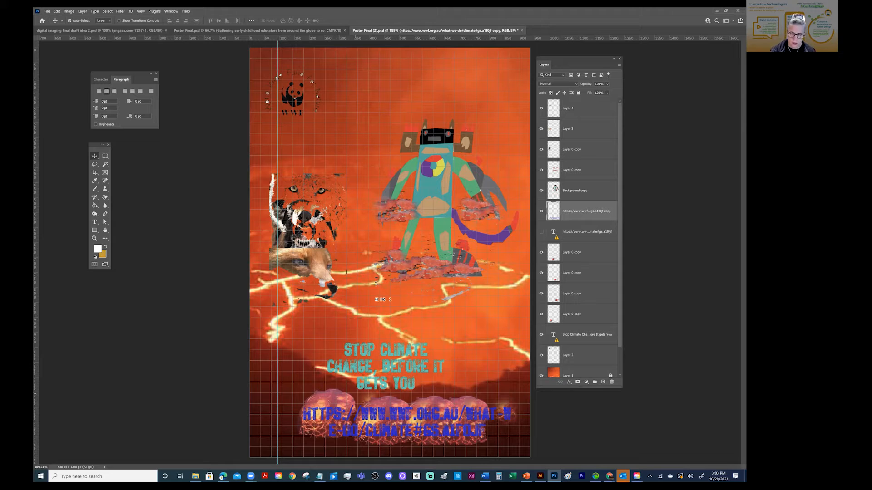
{"action": "left_click", "coordinate": [323, 401]}
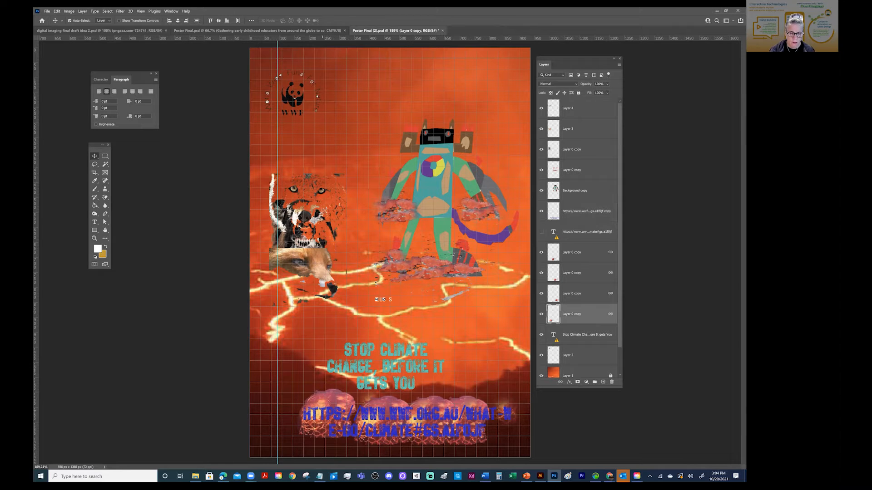
{"action": "left_click", "coordinate": [323, 412], "text": "shift"}
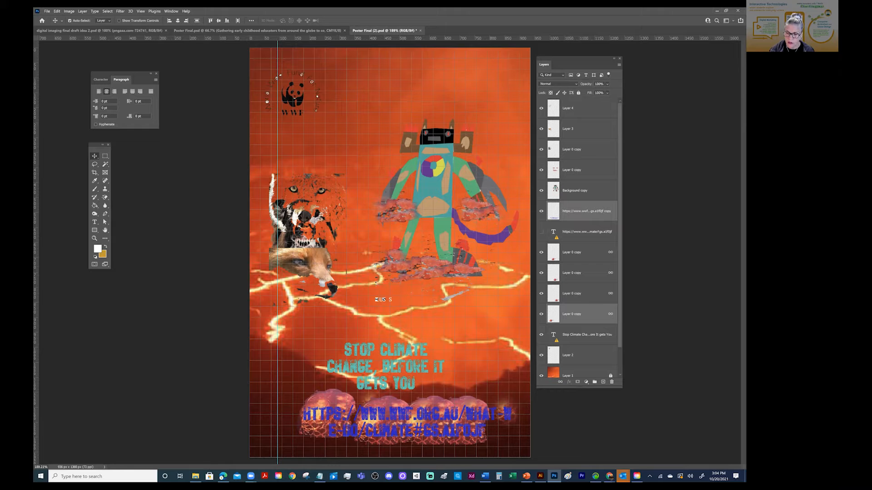
{"action": "left_click", "coordinate": [560, 382]}
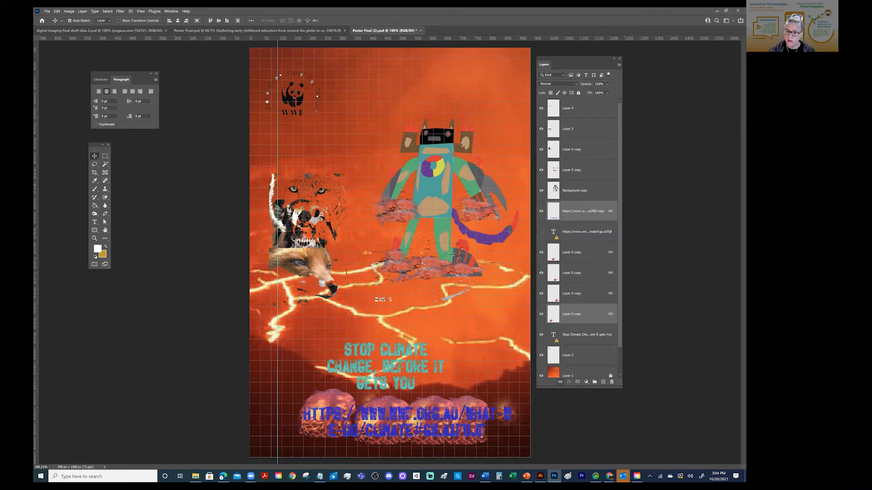
Step: Shift the linked website address and rocks left, and move the "Stop Climate Change, Before It gets You" text up and slightly right
{"action": "left_click_drag", "start_coordinate": [374, 412], "coordinate": [361, 415]}
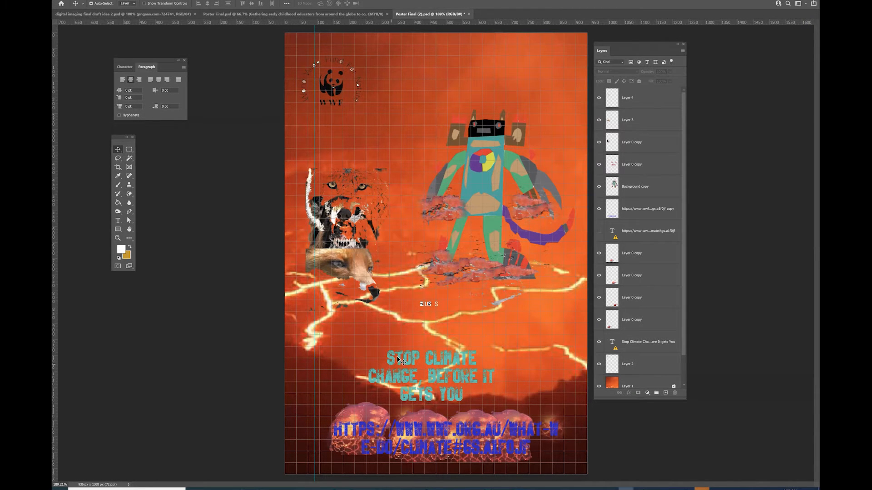
{"action": "mouse_move", "coordinate": [414, 416]}
{"action": "left_mouse_down"}
{"action": "mouse_move", "coordinate": [408, 422]}
{"action": "mouse_move", "coordinate": [407, 415]}
{"action": "left_mouse_up"}
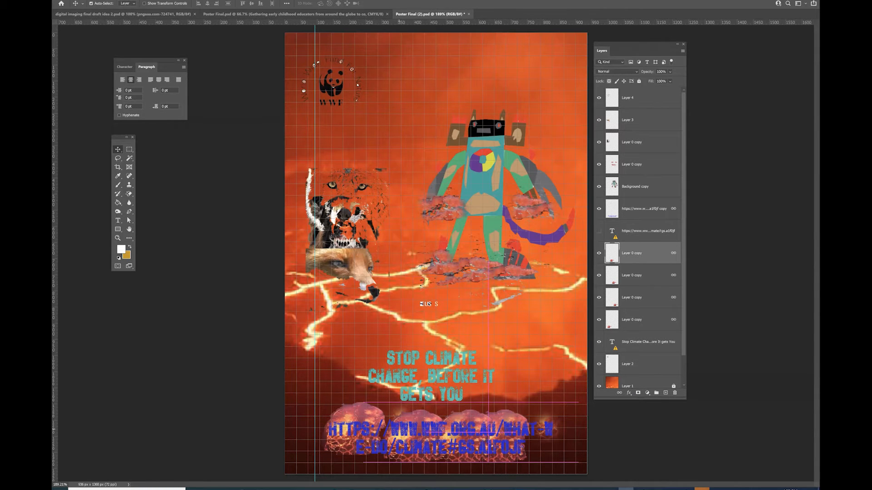
{"action": "left_click_drag", "start_coordinate": [434, 365], "coordinate": [445, 338]}
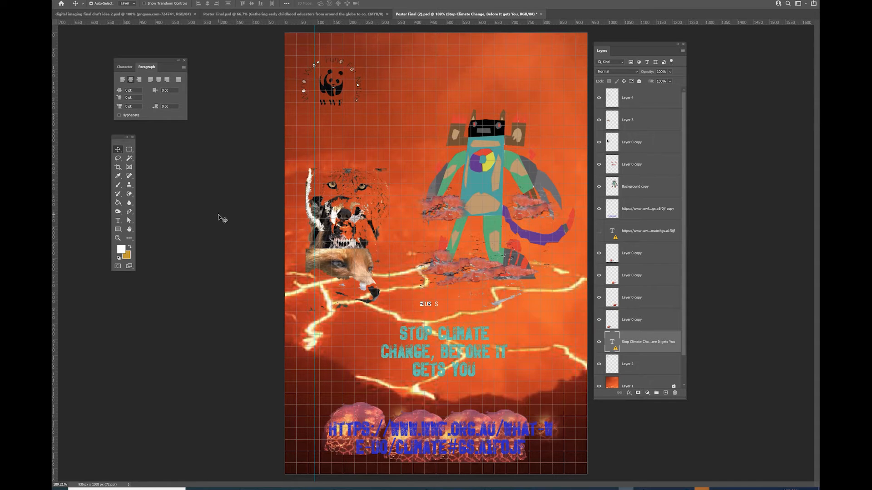
{"action": "key", "text": "ctrl+t"}
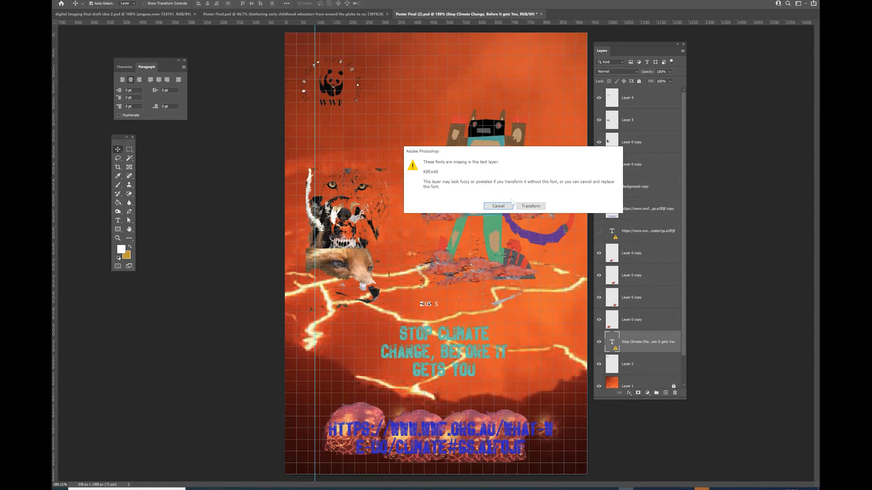
{"action": "left_click", "coordinate": [498, 206]}
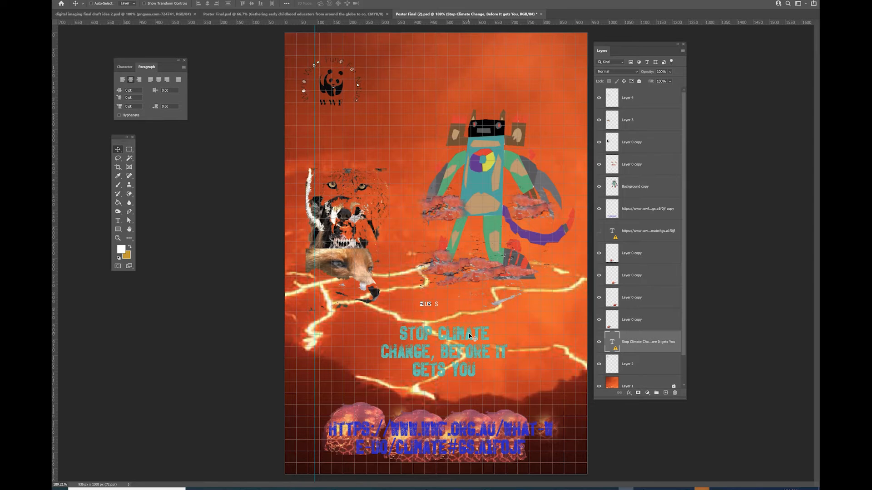
{"action": "key", "text": "ctrl+t"}
{"action": "left_click", "coordinate": [498, 207]}
Step: Duplicate the "Stop Climate Change, Before It gets You" text layer in the same document and hide the original
{"action": "right_click", "coordinate": [637, 341]}
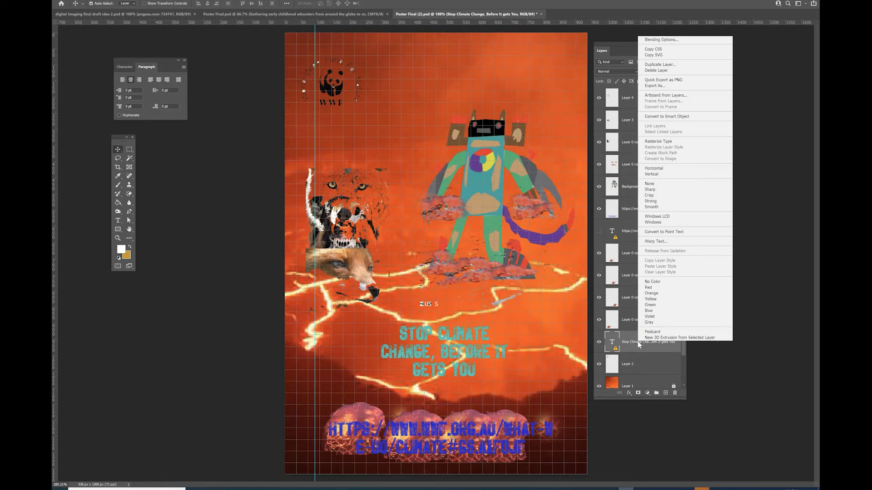
{"action": "left_click", "coordinate": [660, 65]}
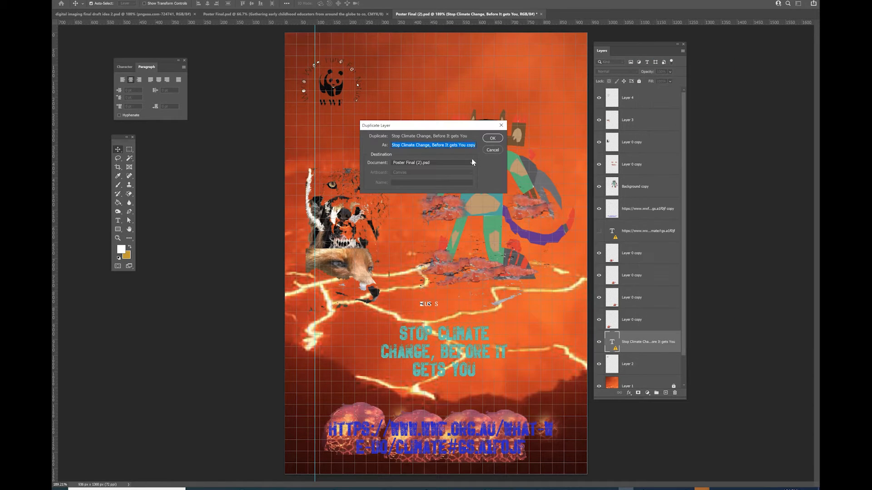
{"action": "left_click", "coordinate": [488, 140]}
{"action": "left_click", "coordinate": [599, 364]}
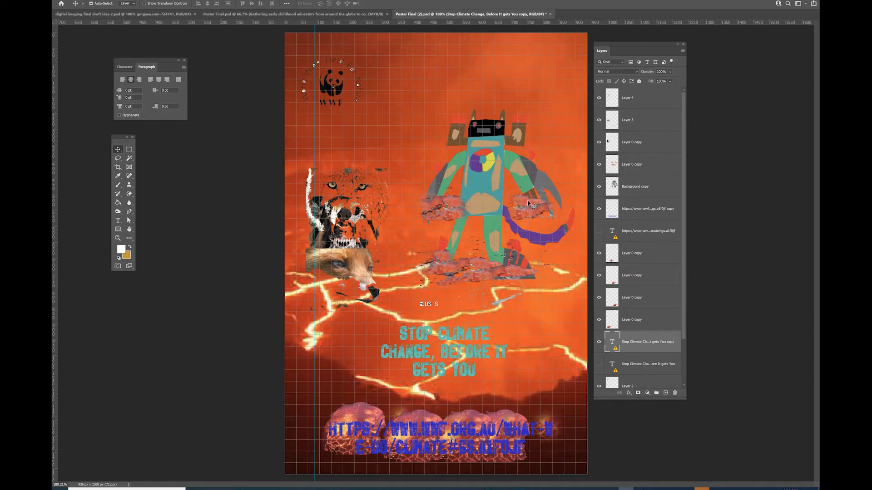
Step: Rasterize the copied "Stop Climate Change, Before It gets You" text layer
{"action": "key", "text": "alt+l"}
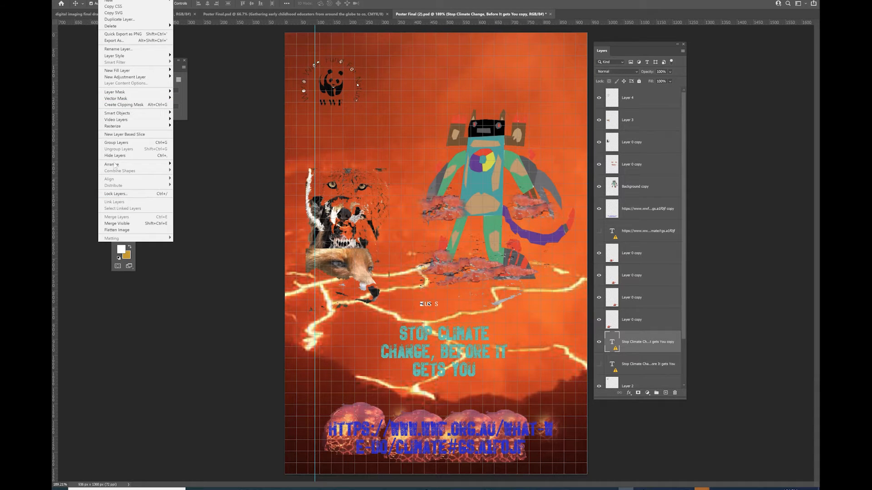
{"action": "mouse_move", "coordinate": [136, 125]}
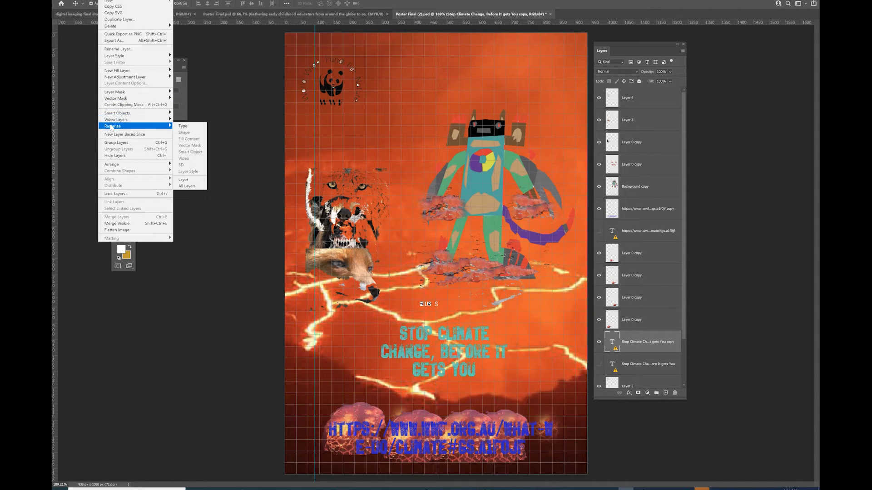
{"action": "left_click", "coordinate": [193, 181]}
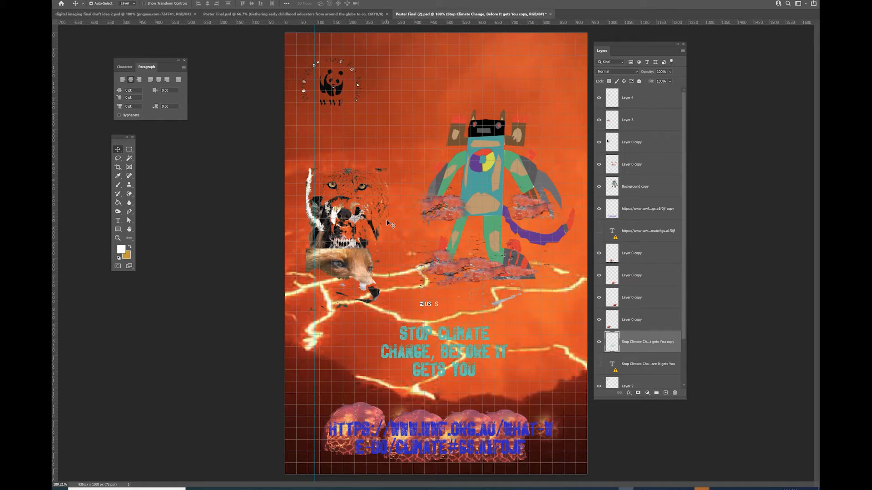
Step: Enlarge the rasterized "Stop Climate Change, Before It gets You" text proportionally to about 181%, undoing the uneven stretch
{"action": "key", "text": "ctrl+t"}
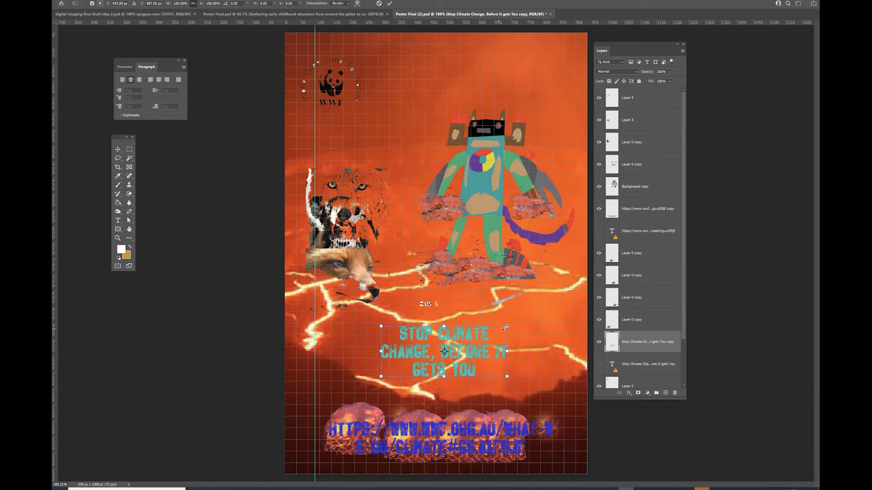
{"action": "left_click_drag", "start_coordinate": [507, 326], "coordinate": [569, 257]}
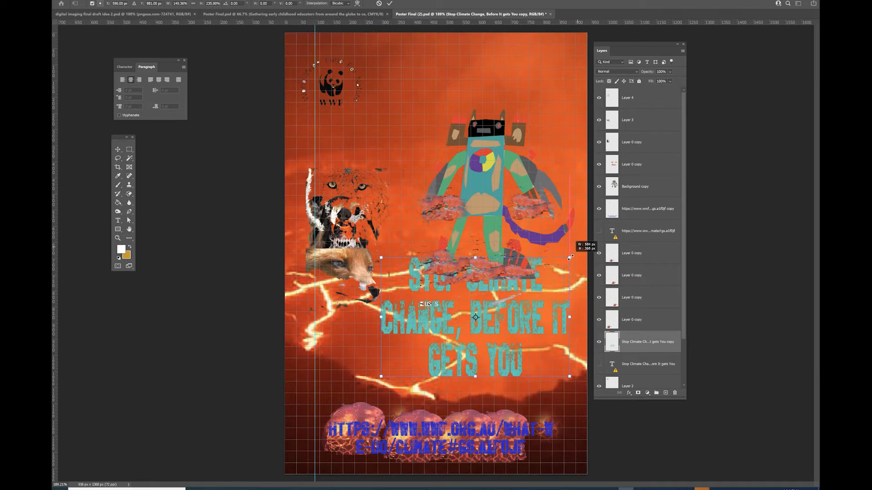
{"action": "key", "text": "ctrl+z"}
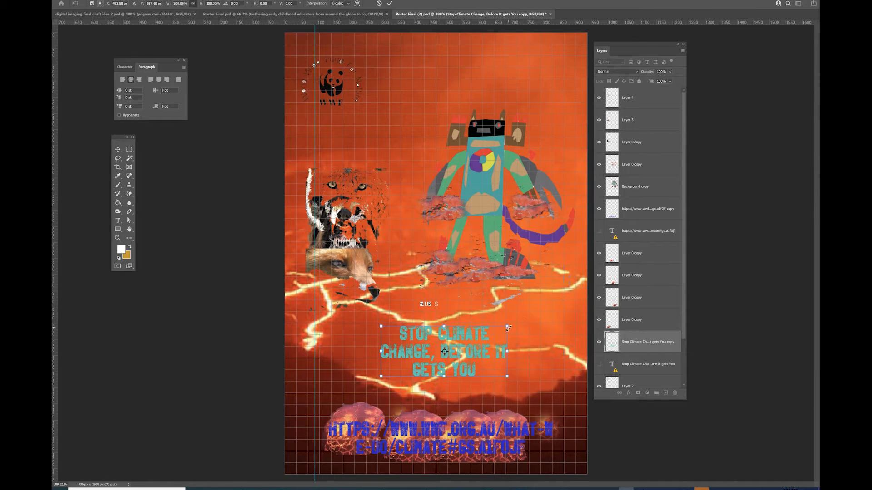
{"action": "left_click_drag", "start_coordinate": [507, 326], "coordinate": [584, 257]}
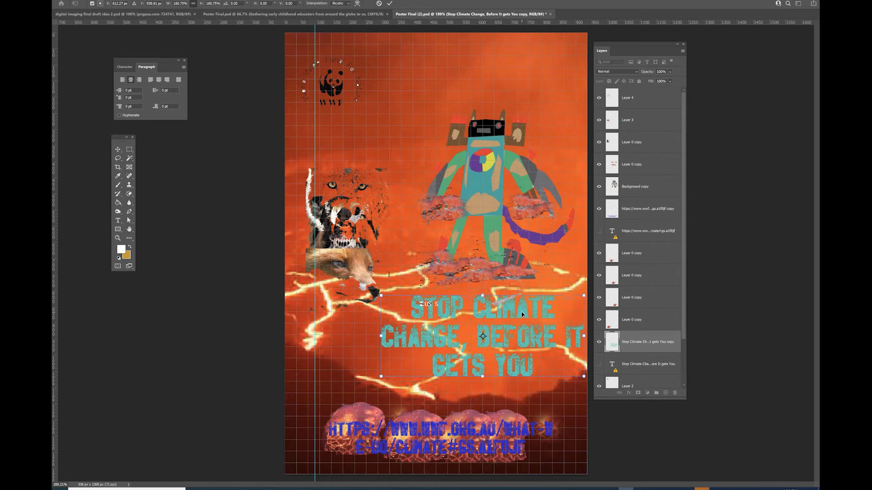
Step: Move the enlarged slogan left and down to sit just above the lava rocks, and finish the transform
{"action": "left_click_drag", "start_coordinate": [521, 314], "coordinate": [484, 318]}
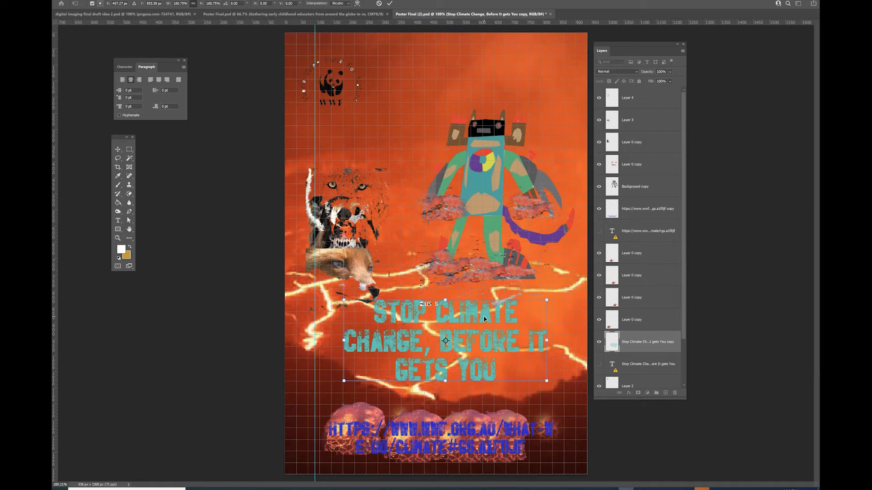
{"action": "key", "text": "Down"}
{"action": "key", "text": "Down"}
{"action": "key", "text": "Down"}
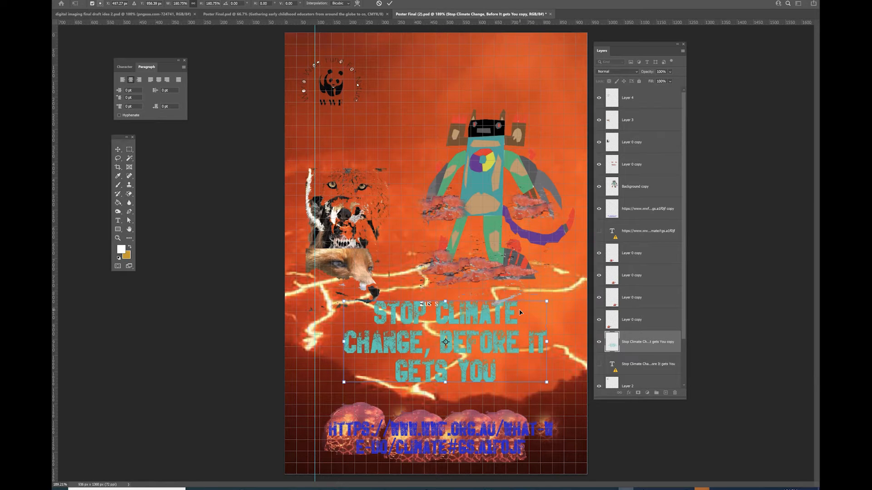
{"action": "mouse_move", "coordinate": [403, 352]}
{"action": "left_mouse_down"}
{"action": "mouse_move", "coordinate": [415, 330]}
{"action": "mouse_move", "coordinate": [408, 363]}
{"action": "left_mouse_up"}
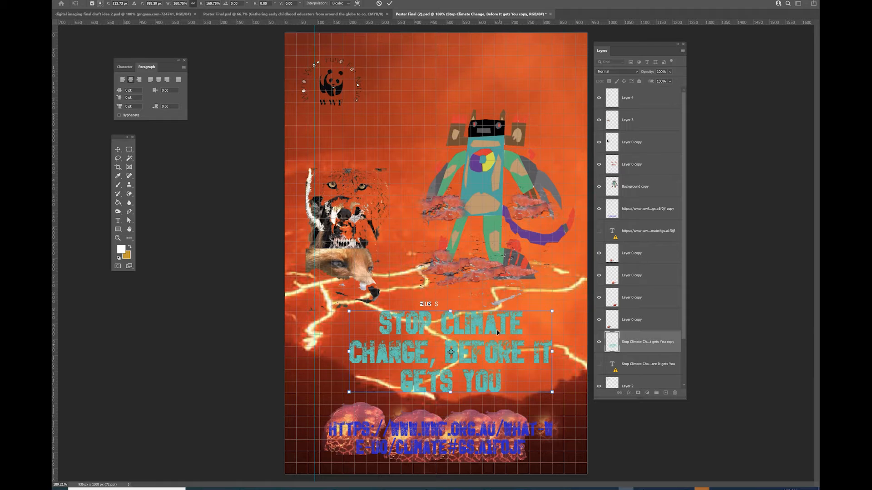
{"action": "key", "text": "alt+i"}
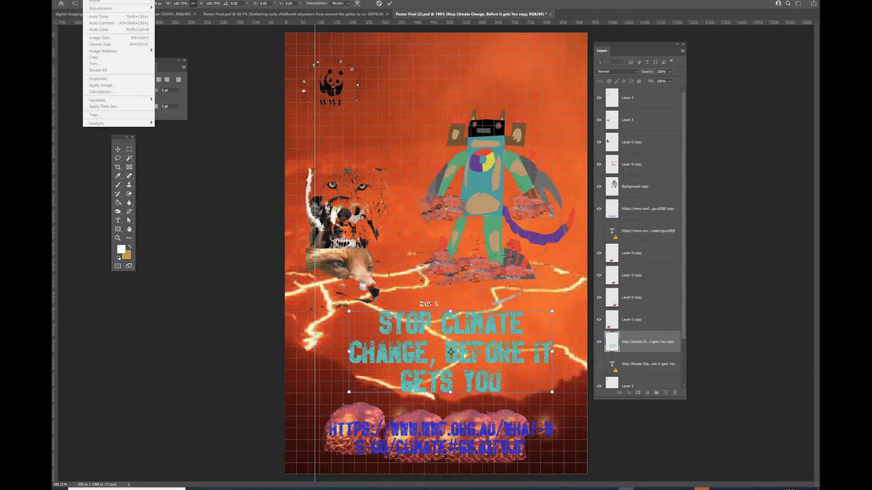
{"action": "key", "text": "Right"}
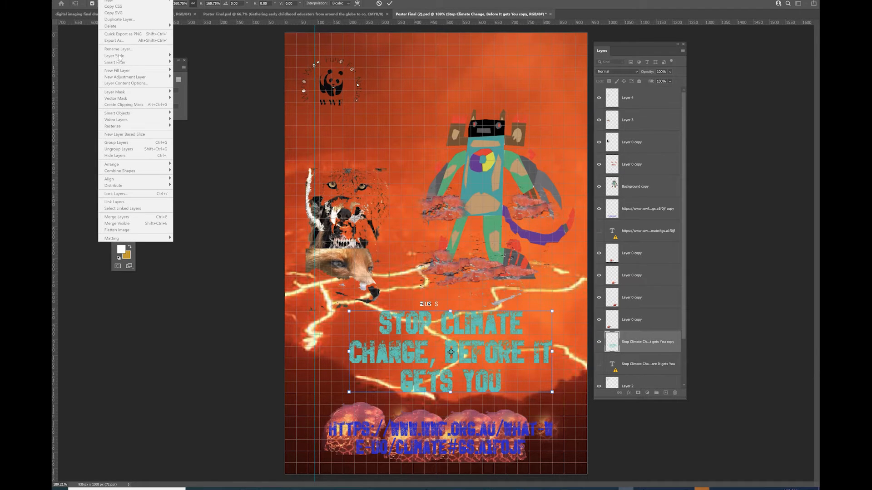
{"action": "key", "text": "Escape"}
{"action": "key", "text": "Escape"}
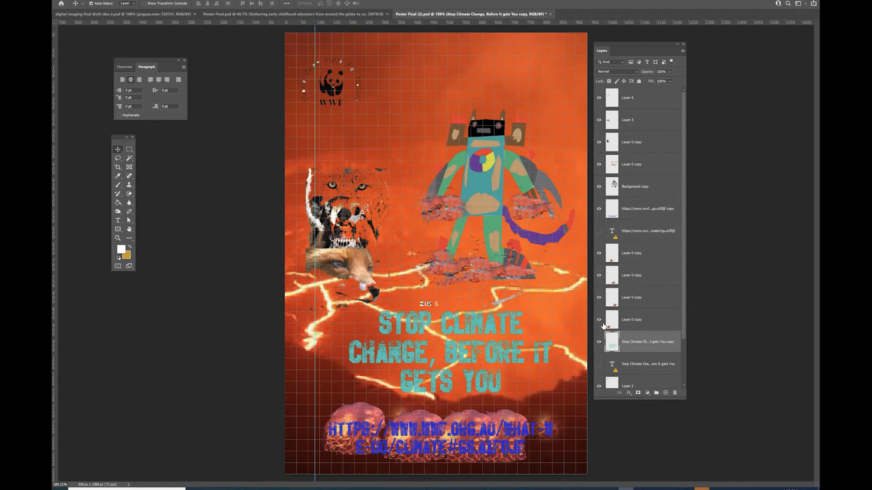
Step: Add an Outer Glow to the slogan layer with 100% opacity, 0% spread and a size of 10 px
{"action": "left_click", "coordinate": [108, 0]}
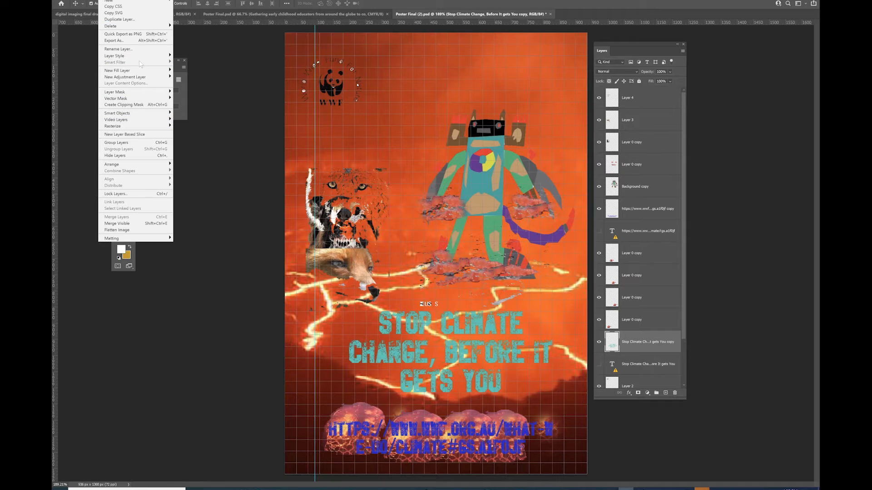
{"action": "mouse_move", "coordinate": [121, 58]}
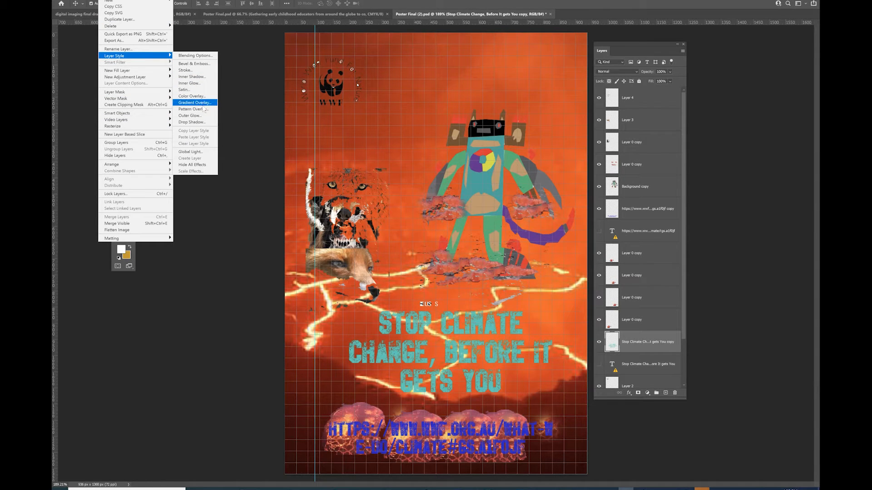
{"action": "left_click", "coordinate": [190, 116]}
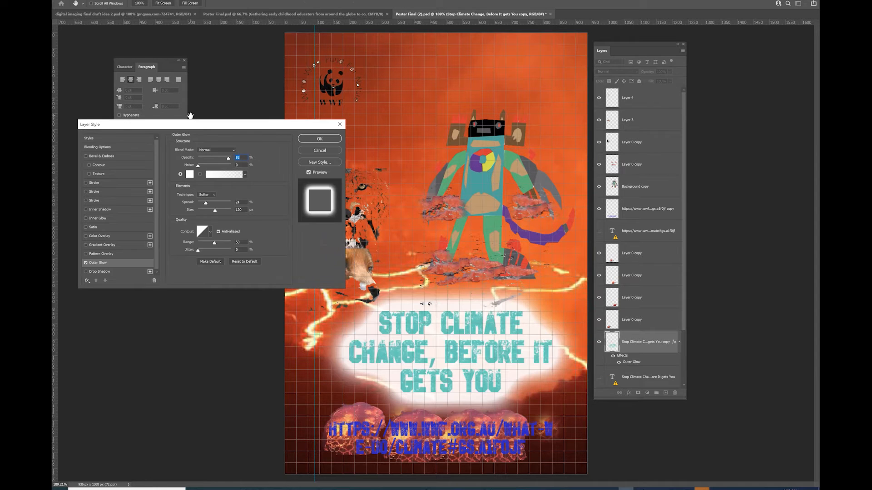
{"action": "mouse_move", "coordinate": [228, 158]}
{"action": "left_mouse_down"}
{"action": "mouse_move", "coordinate": [221, 157]}
{"action": "mouse_move", "coordinate": [232, 157]}
{"action": "left_mouse_up"}
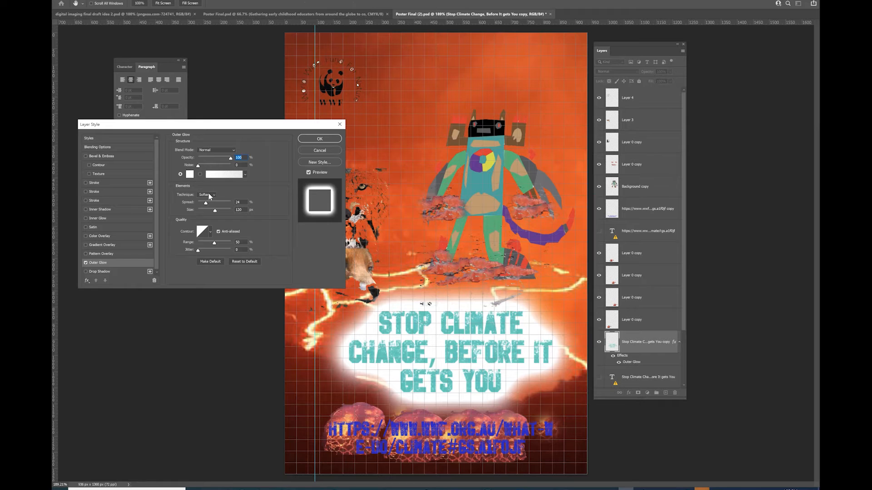
{"action": "mouse_move", "coordinate": [215, 211]}
{"action": "left_mouse_down"}
{"action": "mouse_move", "coordinate": [200, 212]}
{"action": "mouse_move", "coordinate": [209, 202]}
{"action": "mouse_move", "coordinate": [191, 204]}
{"action": "mouse_move", "coordinate": [201, 212]}
{"action": "left_mouse_up"}
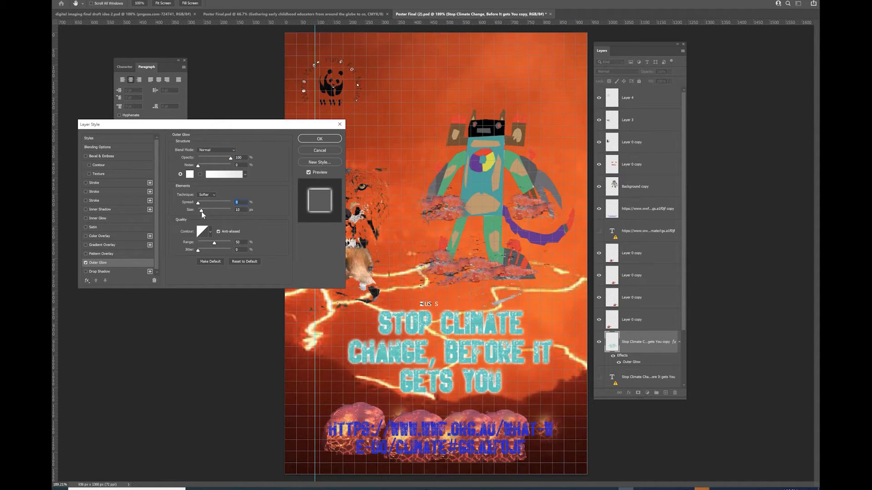
Step: Sample web-safe outer glow colours from the glowing lava cracks, ending on pale yellow ffffcc
{"action": "left_click", "coordinate": [189, 175]}
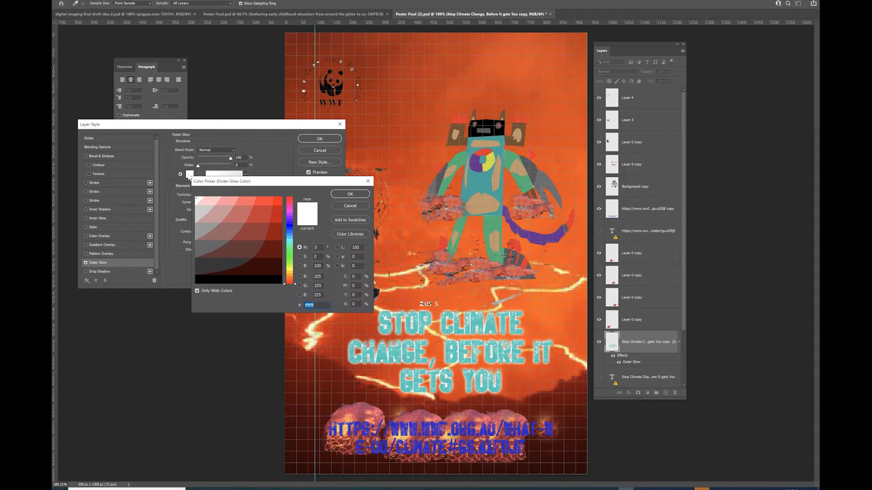
{"action": "left_click", "coordinate": [496, 289]}
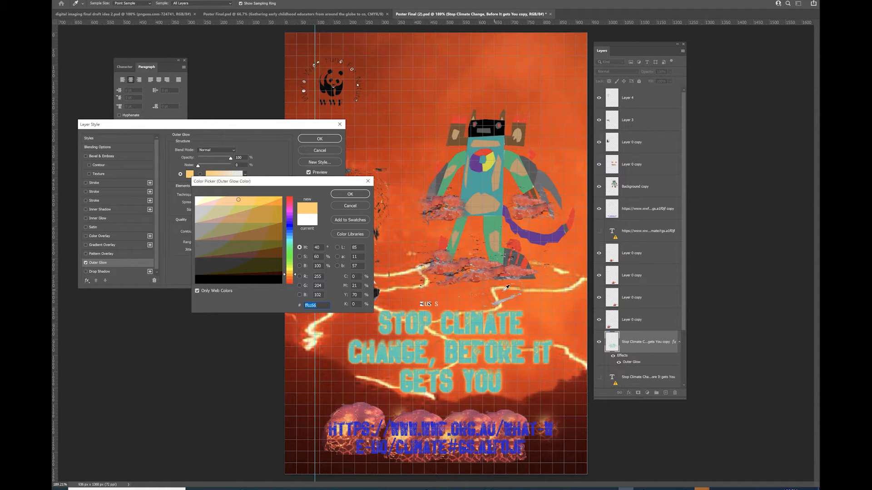
{"action": "left_click", "coordinate": [533, 291]}
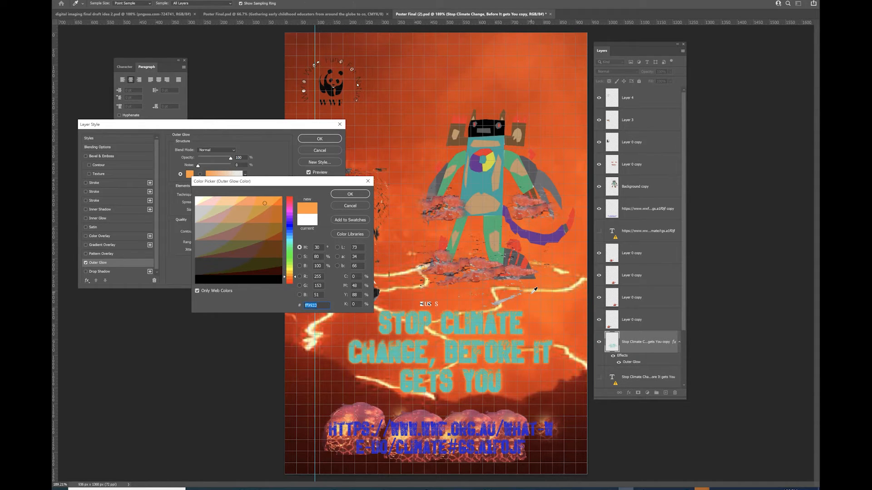
{"action": "key", "text": "BackSpace"}
{"action": "type", "text": "ffffcc"}
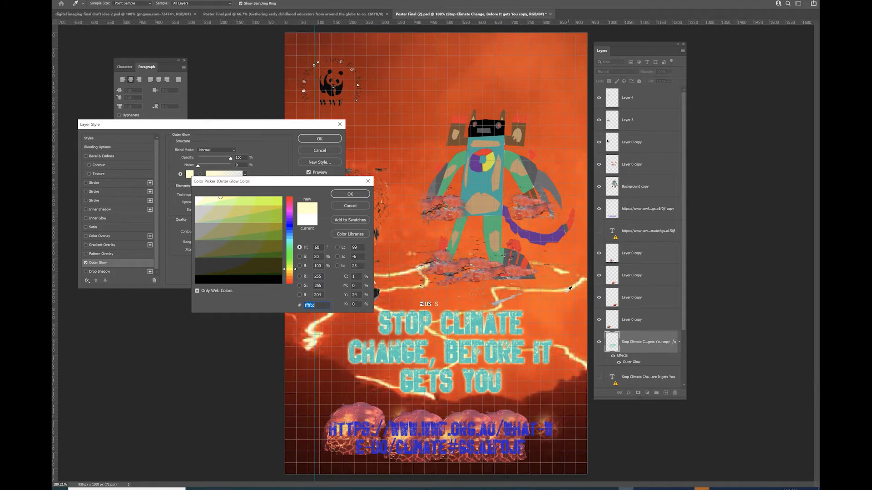
{"action": "left_click", "coordinate": [581, 283]}
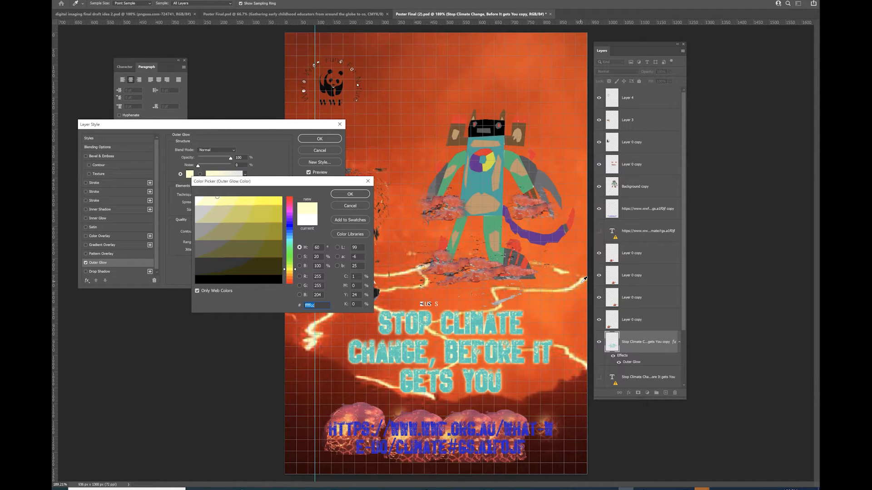
Step: Turn off Only Web Colors, sample the lava cracks again and set the outer glow to a lightened pale yellow
{"action": "left_click", "coordinate": [196, 290]}
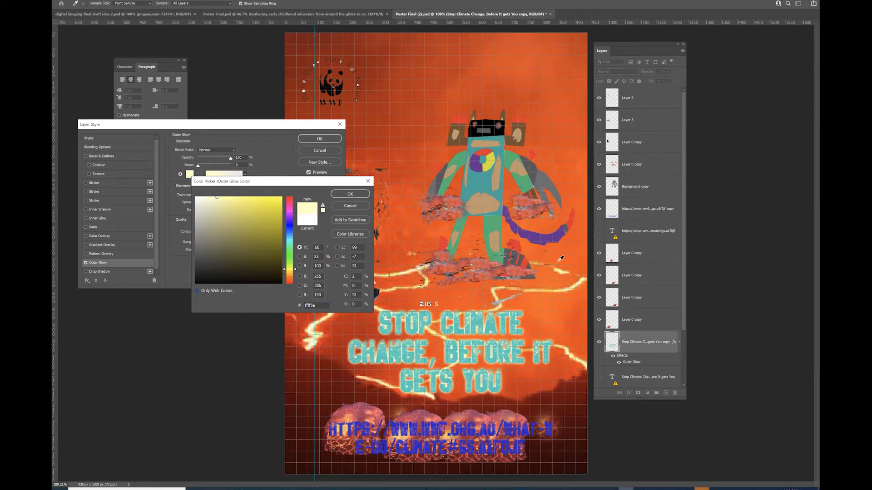
{"action": "left_click", "coordinate": [575, 282]}
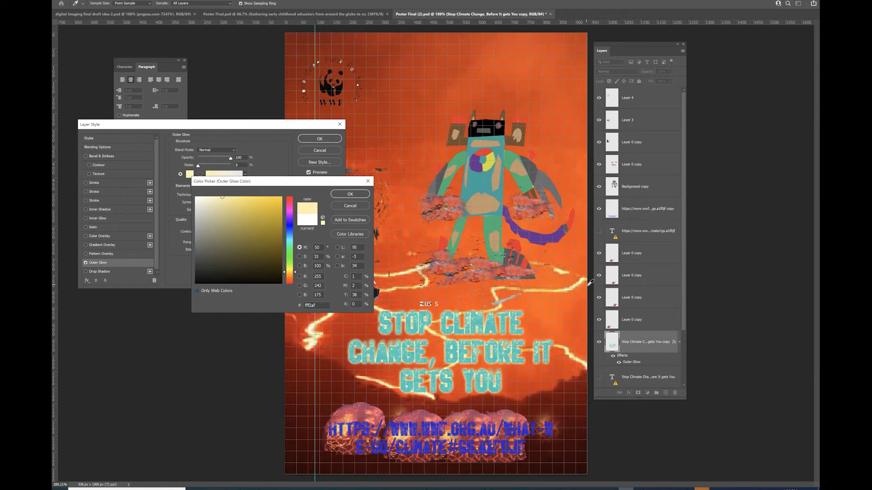
{"action": "left_click", "coordinate": [584, 279]}
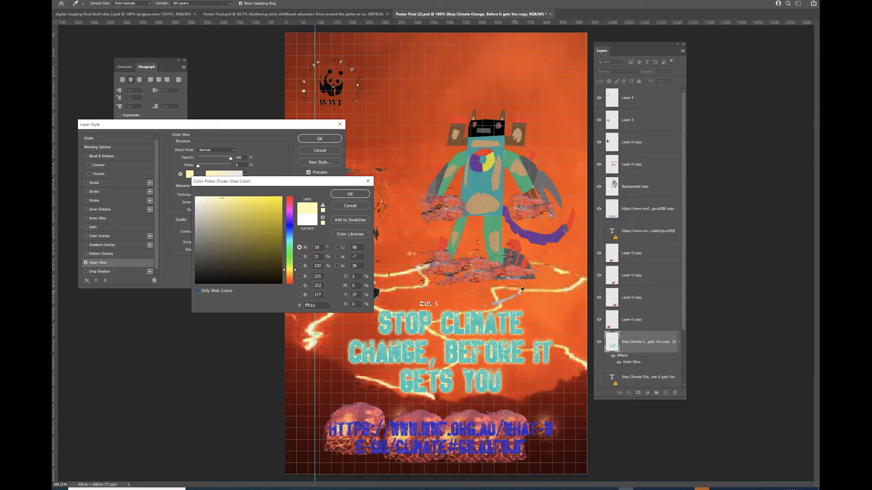
{"action": "left_click", "coordinate": [538, 291]}
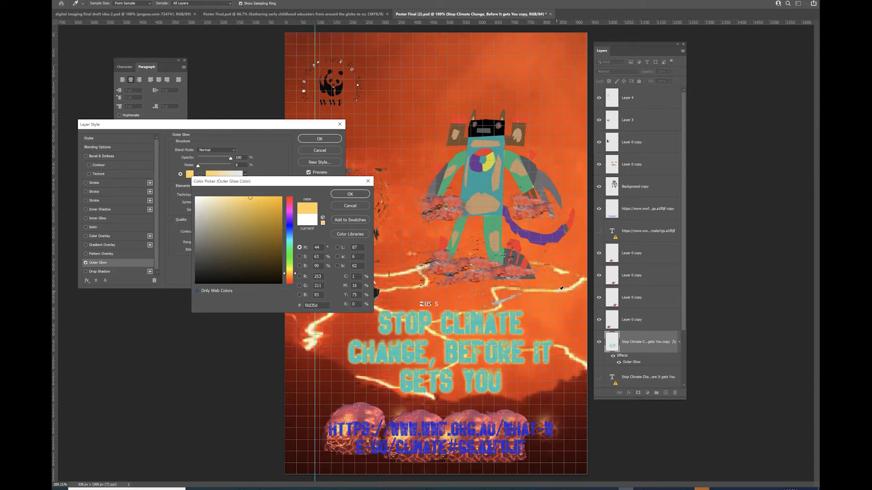
{"action": "left_click", "coordinate": [560, 289]}
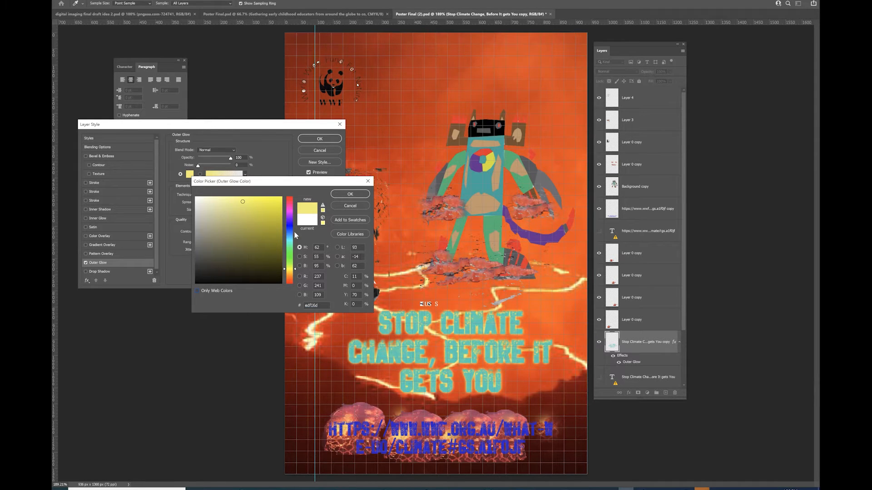
{"action": "left_click", "coordinate": [229, 201]}
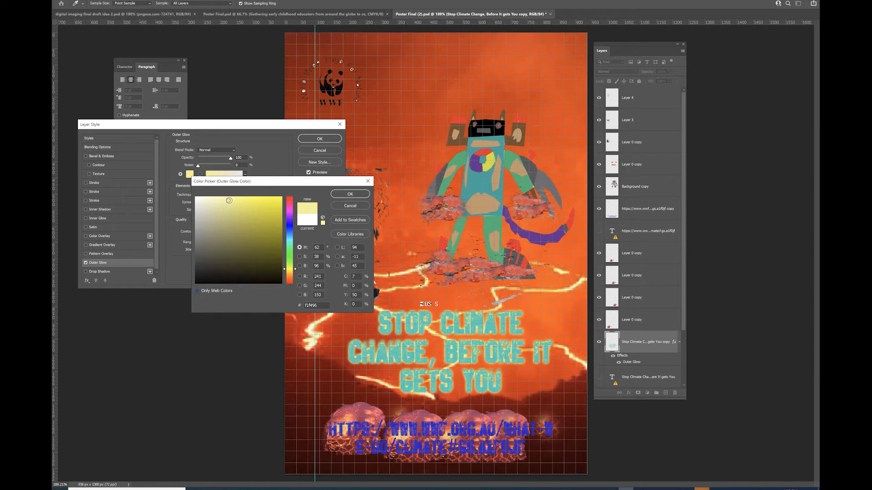
{"action": "left_click_drag", "start_coordinate": [229, 201], "coordinate": [219, 200]}
{"action": "left_click", "coordinate": [344, 194]}
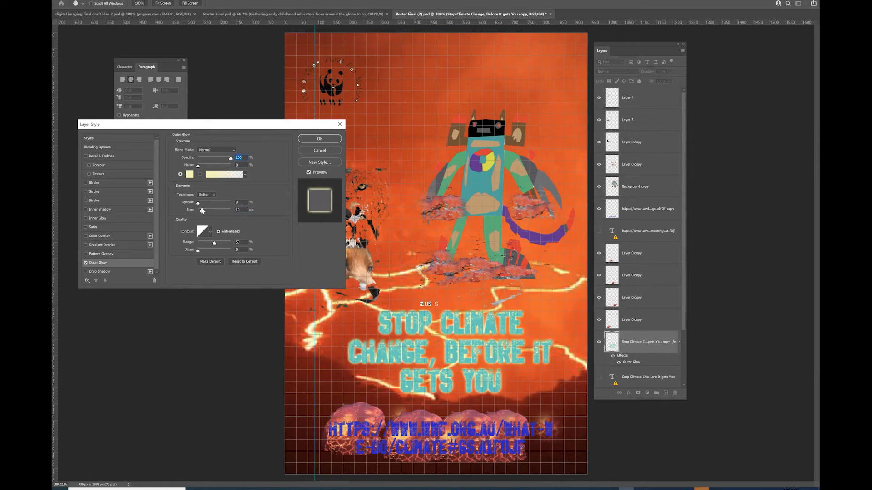
Step: Increase the slogan's outer glow size to 18 px and try the preset glow contours, ending on the triple-peaked one
{"action": "left_click_drag", "start_coordinate": [201, 211], "coordinate": [201, 211]}
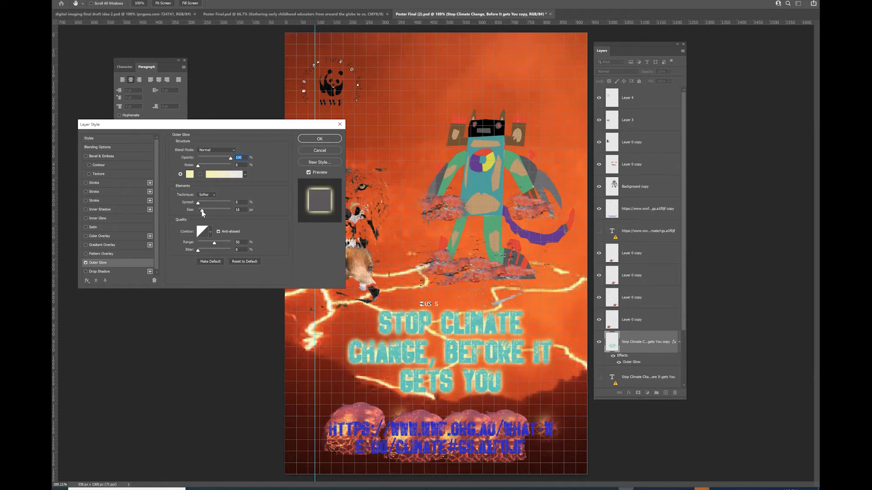
{"action": "left_click", "coordinate": [209, 232]}
{"action": "left_click", "coordinate": [180, 247]}
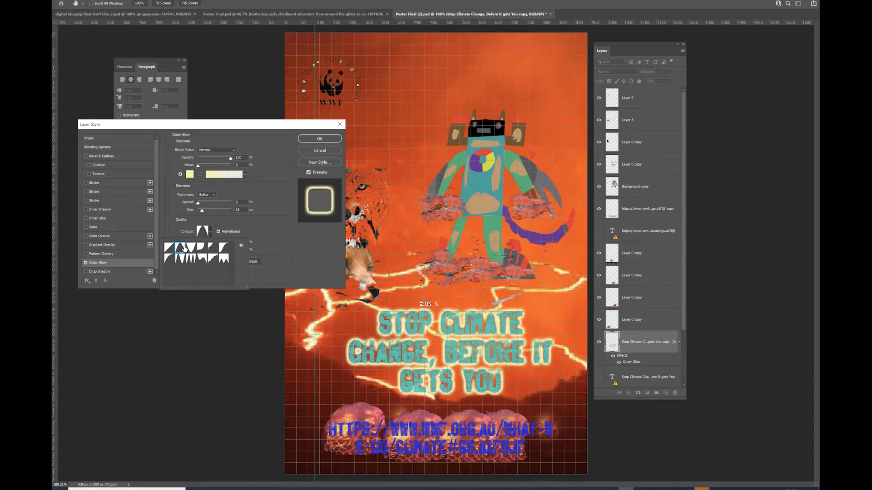
{"action": "left_click", "coordinate": [193, 247]}
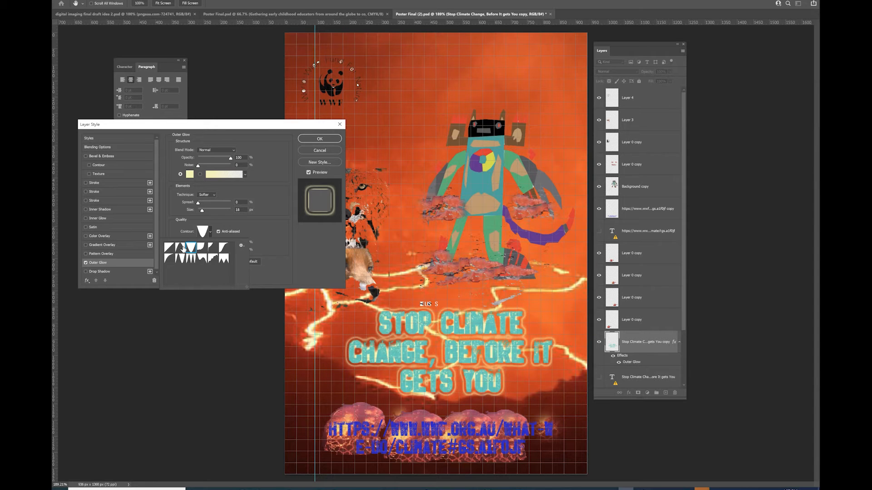
{"action": "left_click", "coordinate": [181, 247]}
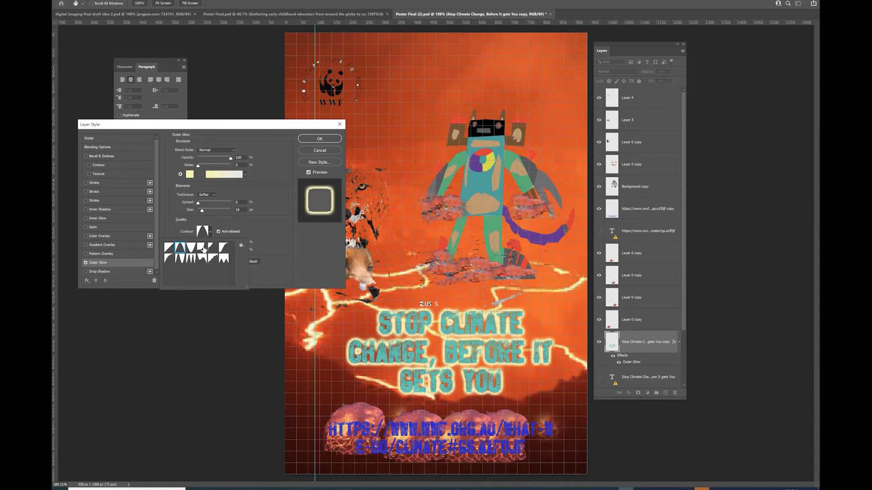
{"action": "left_click", "coordinate": [202, 248]}
{"action": "left_click", "coordinate": [214, 247]}
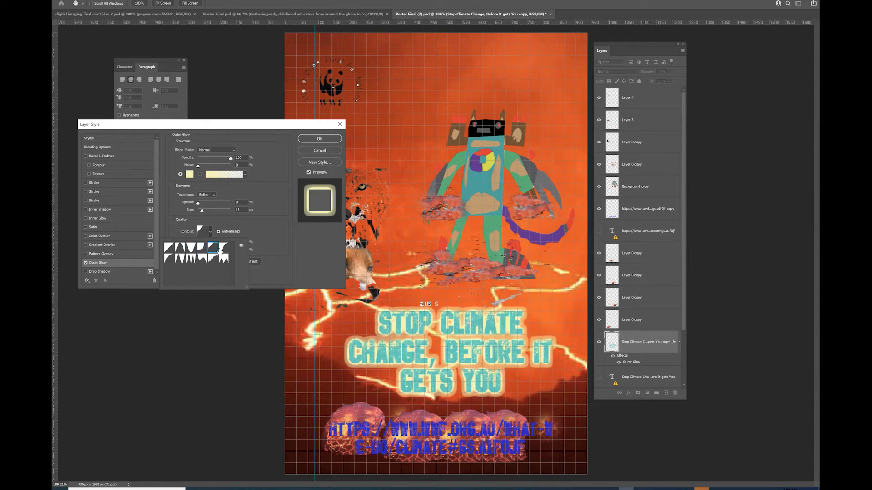
{"action": "left_click", "coordinate": [223, 249]}
{"action": "left_click", "coordinate": [223, 260]}
{"action": "left_click", "coordinate": [212, 249]}
{"action": "left_click", "coordinate": [213, 261]}
{"action": "left_click", "coordinate": [202, 260]}
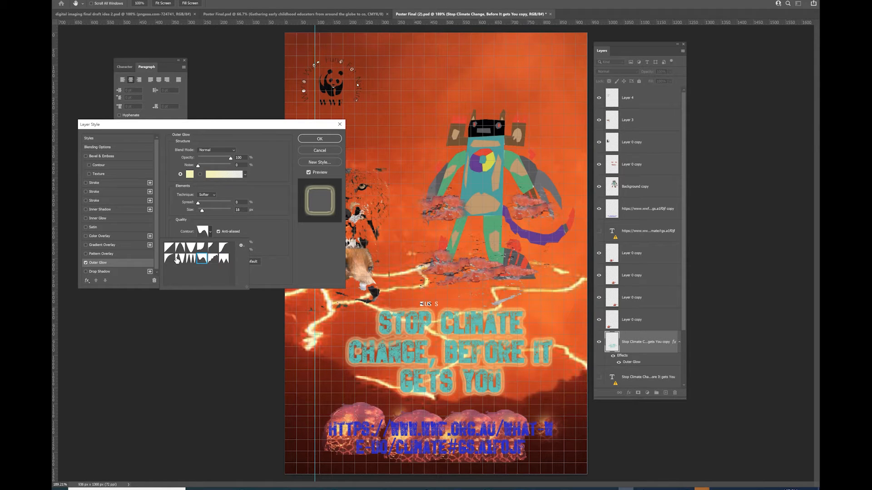
{"action": "left_click", "coordinate": [189, 260]}
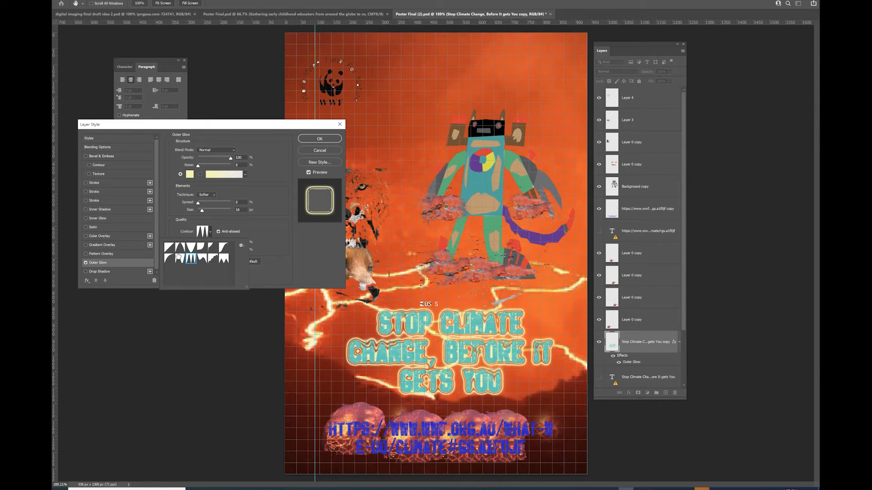
Step: Sample the purple of the creature's tail (662d91) as the outer glow colour and apply the layer style
{"action": "left_click", "coordinate": [189, 175]}
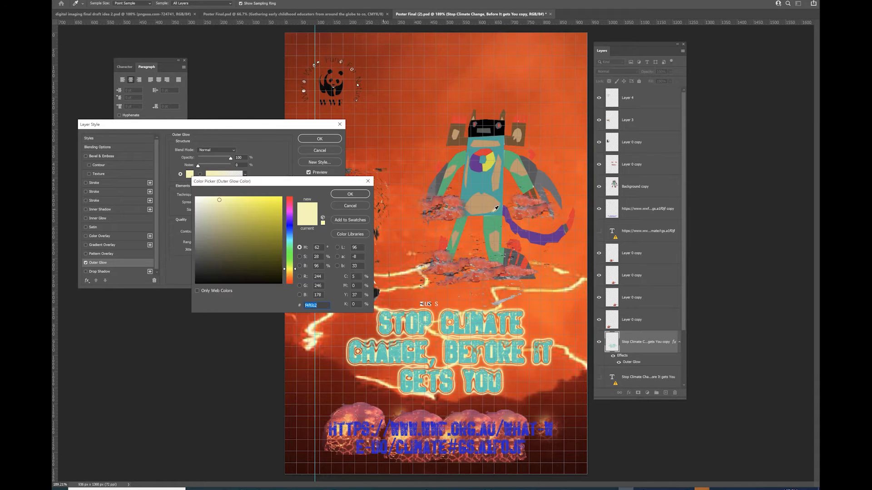
{"action": "left_click", "coordinate": [536, 235]}
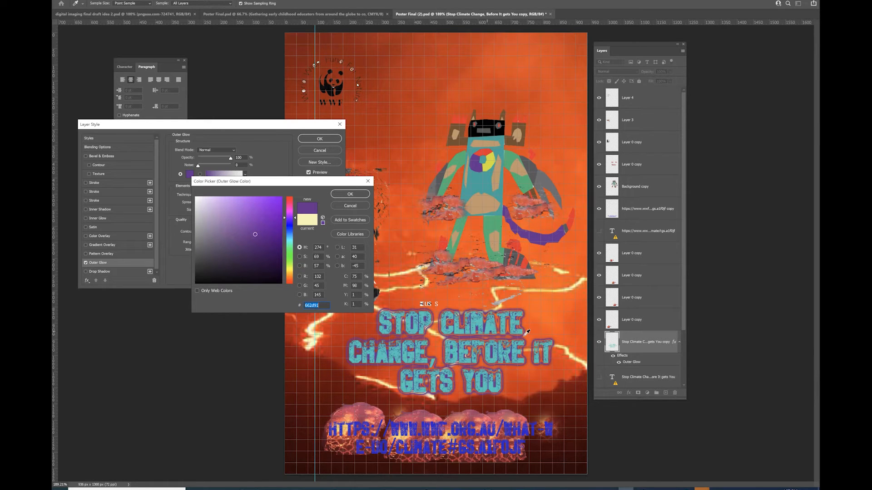
{"action": "left_click", "coordinate": [341, 193]}
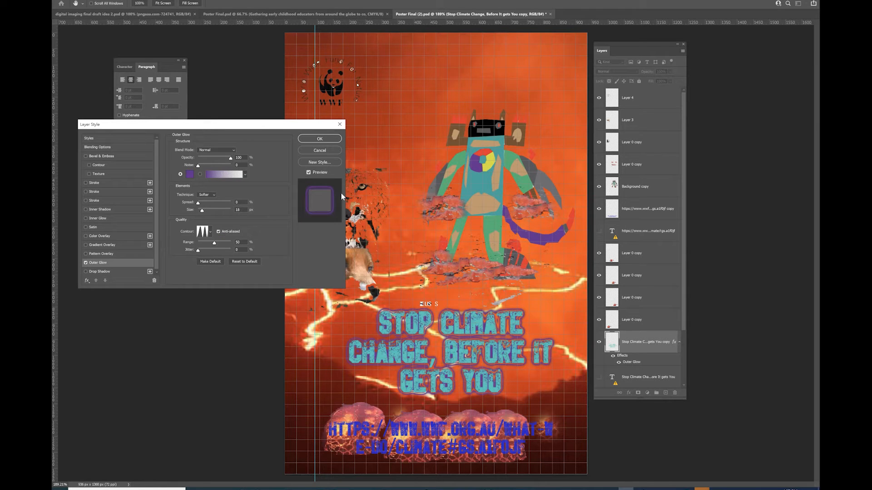
{"action": "left_click", "coordinate": [319, 138]}
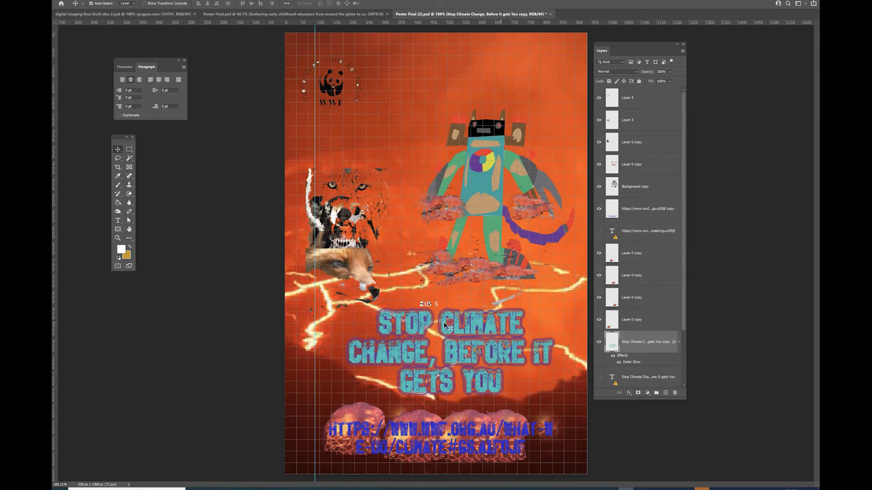
Step: Move the slogan up to just below the fox and creature, and nudge it left
{"action": "left_click_drag", "start_coordinate": [474, 323], "coordinate": [470, 309]}
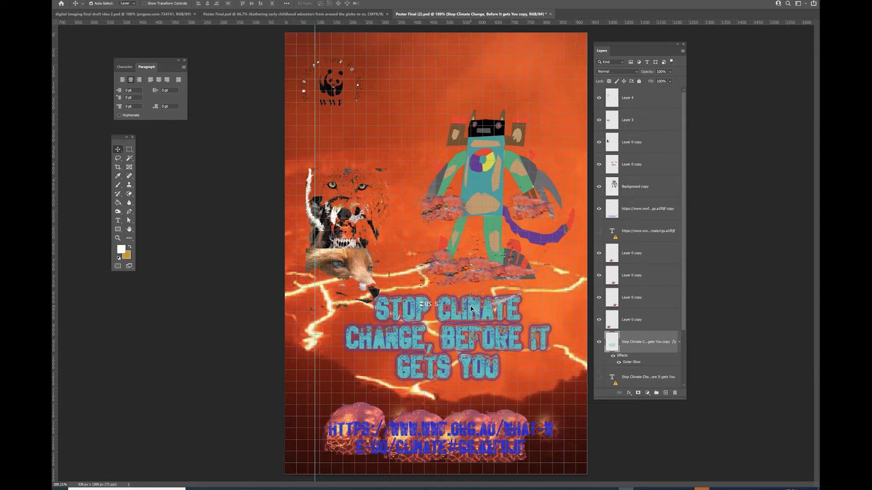
{"action": "key", "text": "Left"}
{"action": "key", "text": "Left"}
{"action": "key", "text": "Left"}
{"action": "key", "text": "Left"}
{"action": "key", "text": "Left"}
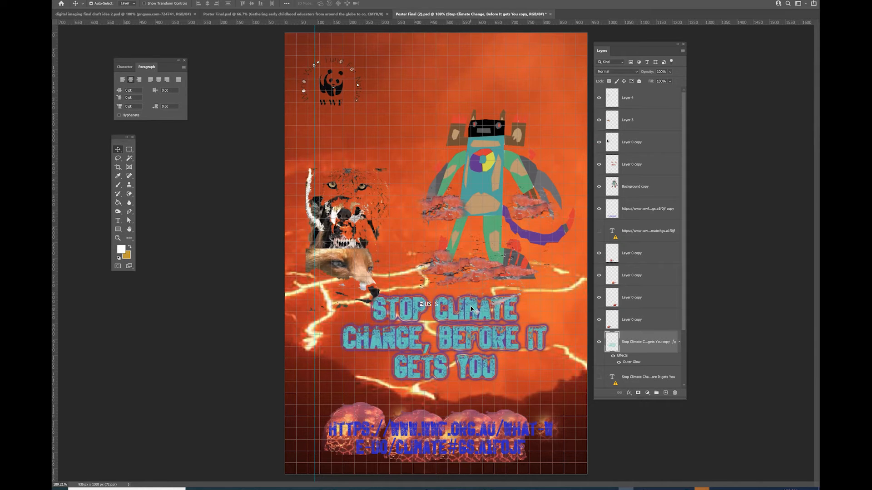
{"action": "key", "text": "Left"}
{"action": "key", "text": "Left"}
{"action": "key", "text": "Left"}
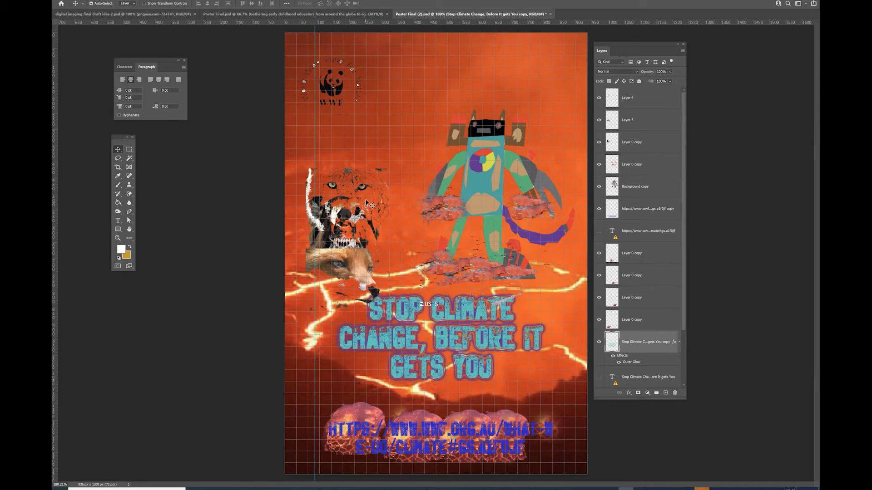
Step: Toggle the visibility of Layer 4, Layer 3 and Layer 0 copy to identify which layer holds each animal face
{"action": "left_click", "coordinate": [352, 213]}
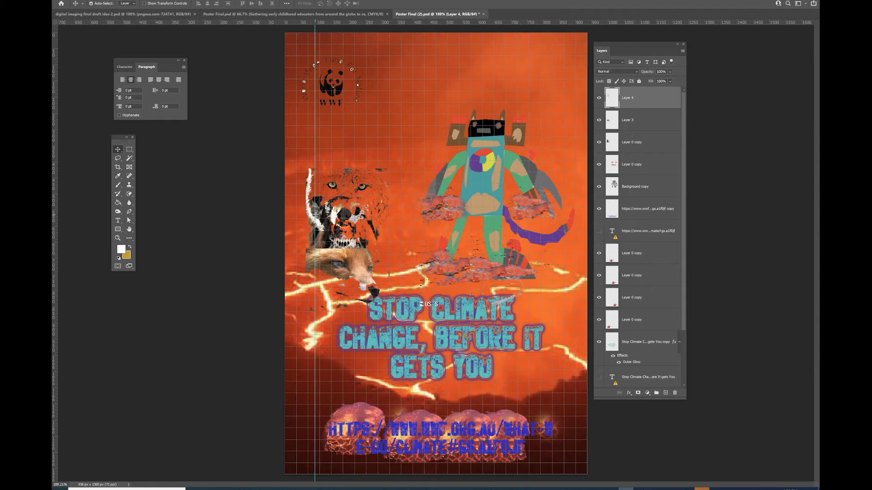
{"action": "left_click", "coordinate": [599, 98]}
{"action": "left_click", "coordinate": [599, 98]}
{"action": "left_click", "coordinate": [357, 266]}
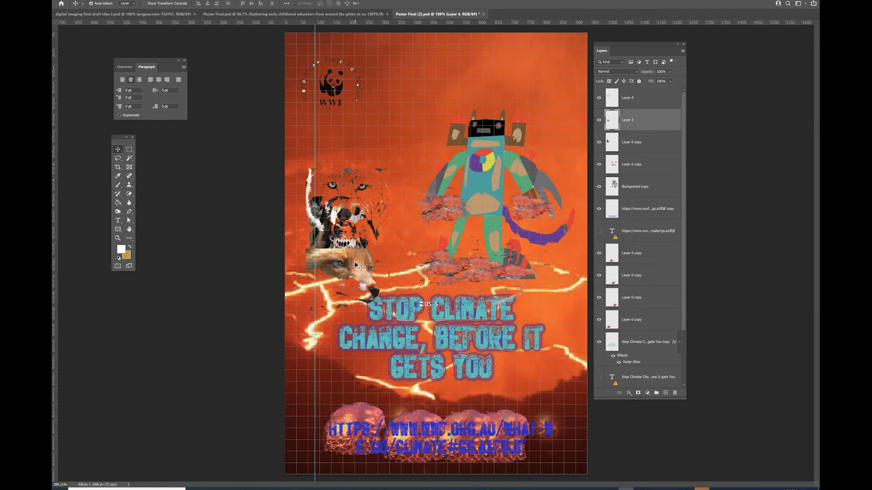
{"action": "left_click", "coordinate": [598, 121]}
{"action": "left_click", "coordinate": [599, 121]}
{"action": "left_click", "coordinate": [598, 143]}
{"action": "left_click", "coordinate": [598, 143]}
{"action": "left_click", "coordinate": [598, 144]}
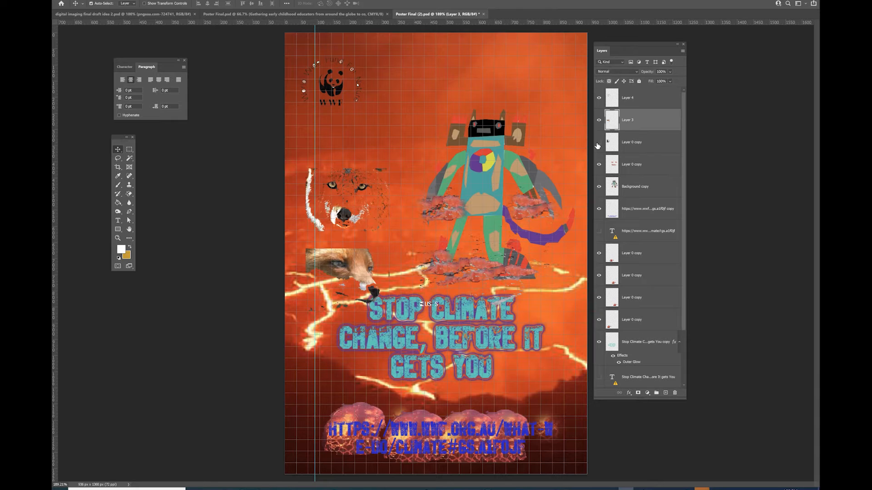
Step: Hide the tiger and fox layers, show the bear face layer, and move the bear face right and slightly up
{"action": "left_click", "coordinate": [308, 180]}
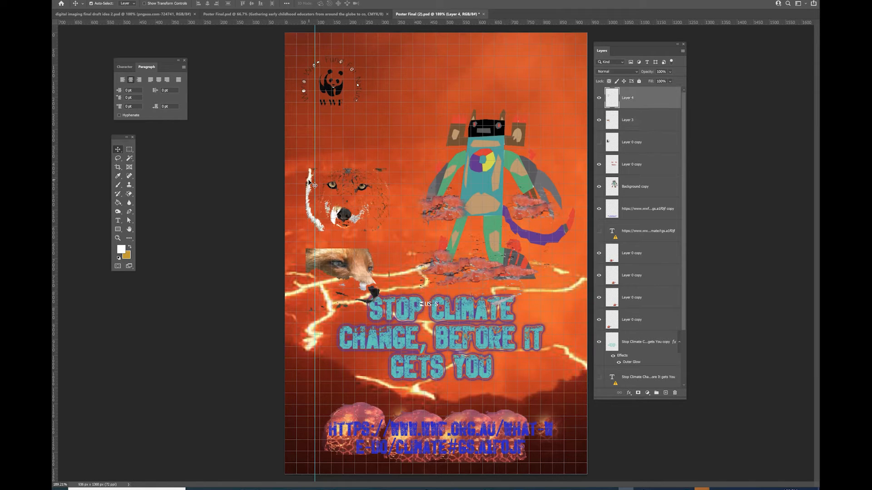
{"action": "left_click", "coordinate": [598, 98]}
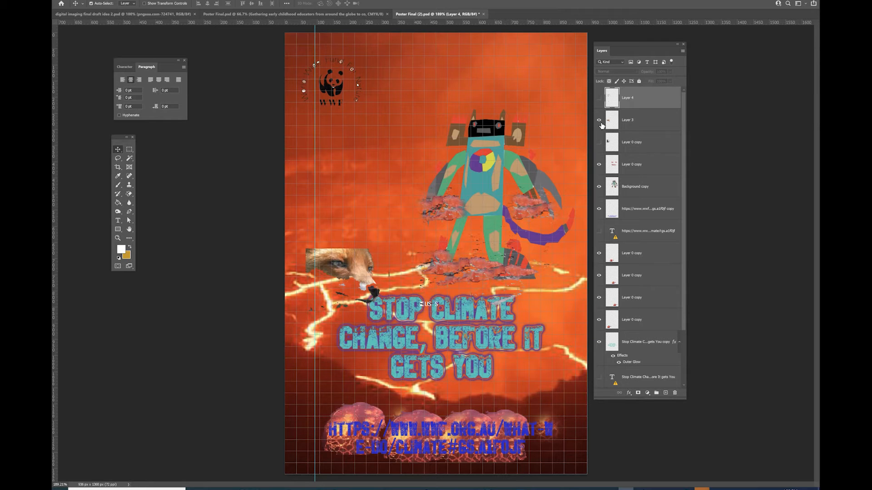
{"action": "left_click", "coordinate": [600, 121]}
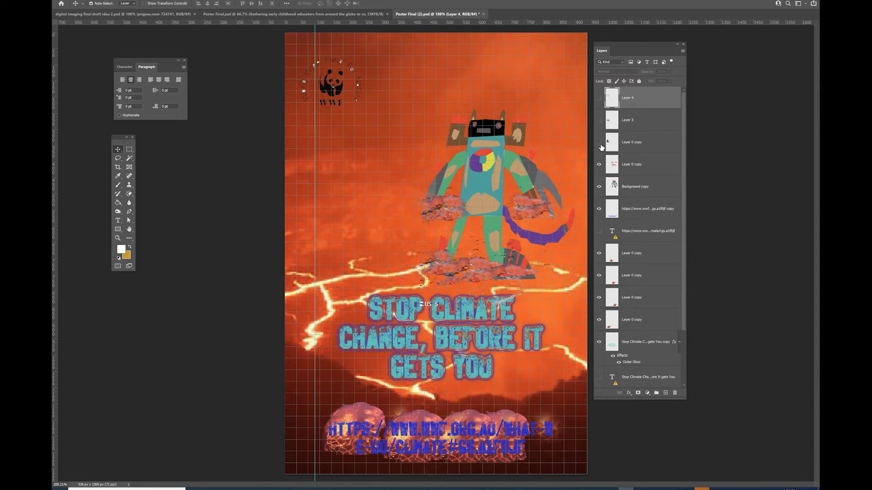
{"action": "left_click", "coordinate": [599, 143]}
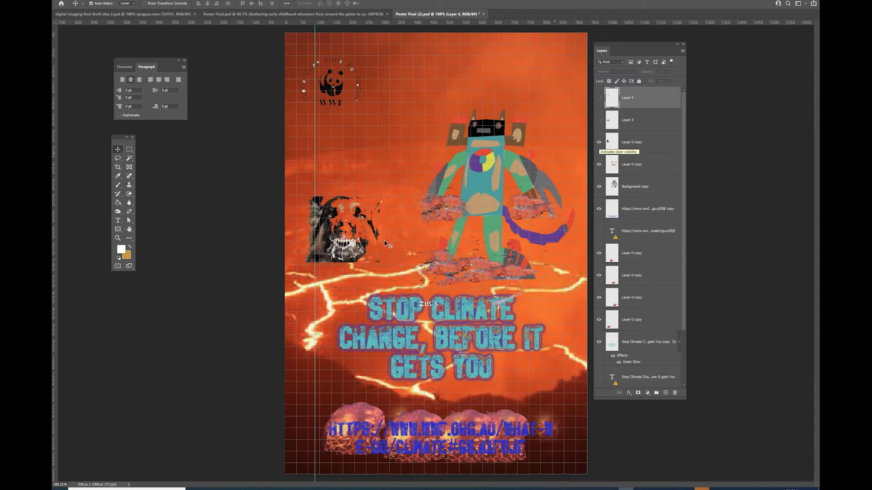
{"action": "left_click_drag", "start_coordinate": [324, 242], "coordinate": [354, 208]}
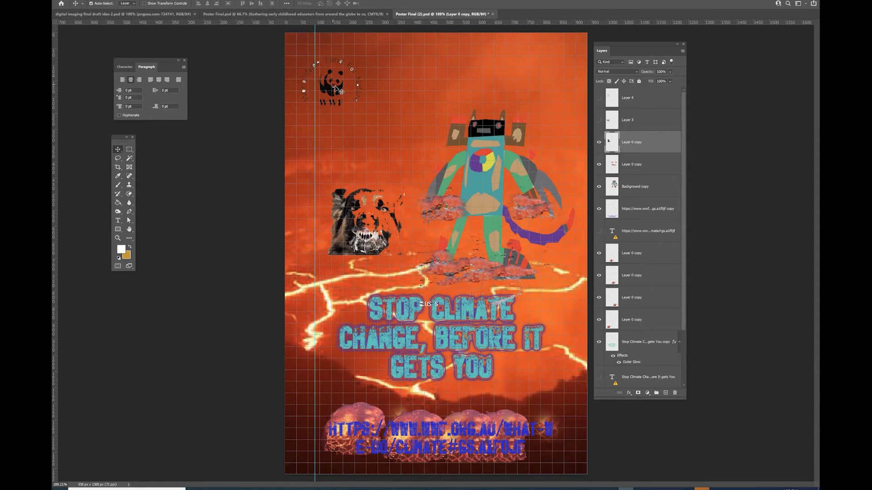
Step: Move the WWF logo right, clear of the margin guide, and enlarge it to about 193%
{"action": "left_click_drag", "start_coordinate": [338, 90], "coordinate": [385, 101]}
{"action": "key", "text": "ctrl+t"}
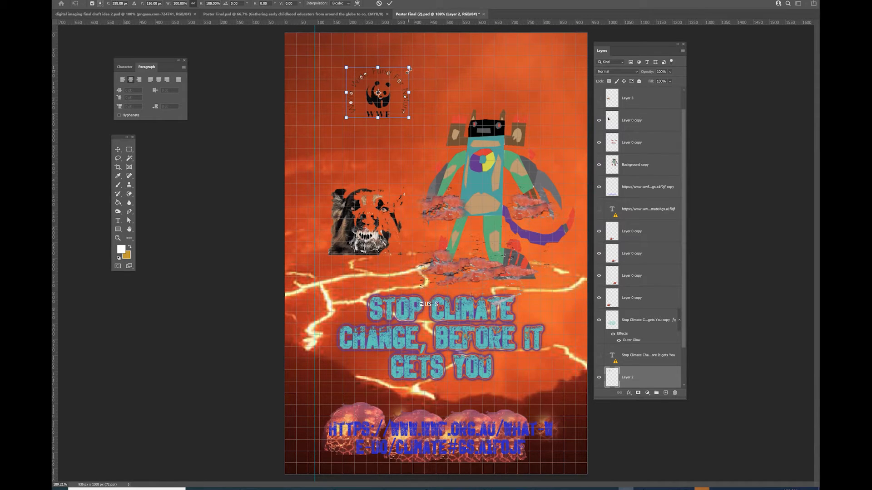
{"action": "left_click_drag", "start_coordinate": [410, 68], "coordinate": [448, 25]}
{"action": "mouse_move", "coordinate": [402, 106]}
{"action": "left_mouse_down"}
{"action": "mouse_move", "coordinate": [400, 123]}
{"action": "mouse_move", "coordinate": [404, 117]}
{"action": "left_mouse_up"}
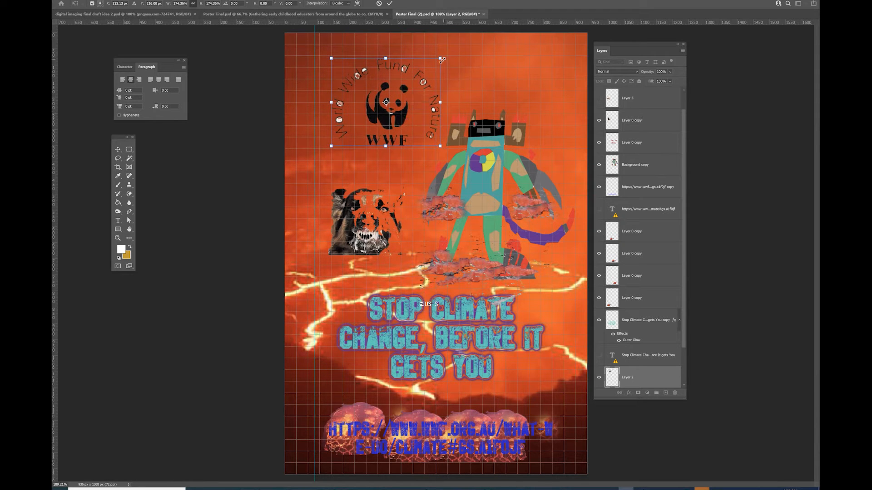
{"action": "left_click_drag", "start_coordinate": [440, 59], "coordinate": [452, 48]}
{"action": "left_click_drag", "start_coordinate": [406, 120], "coordinate": [395, 119]}
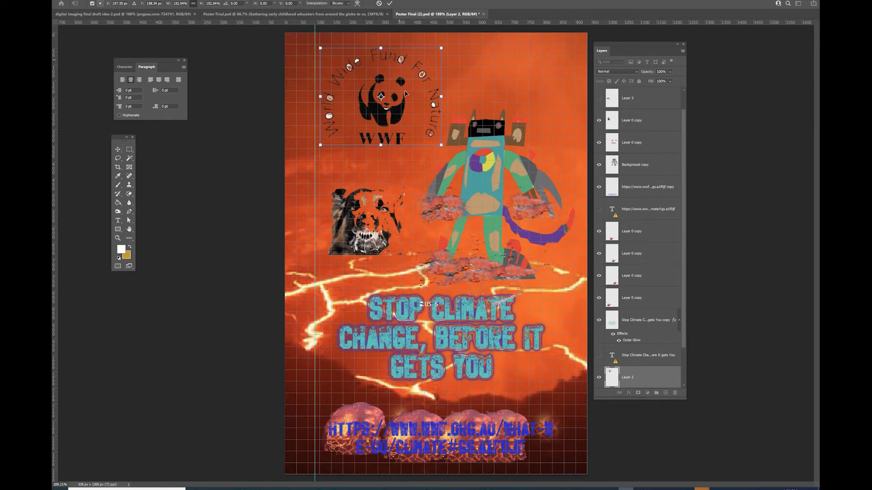
{"action": "key", "text": "Return"}
Step: Add a horizontal guide along the WWF logo's lower edge, scale the logo down to 77.03%, and reposition it above the bear face
{"action": "left_click_drag", "start_coordinate": [459, 20], "coordinate": [454, 148]}
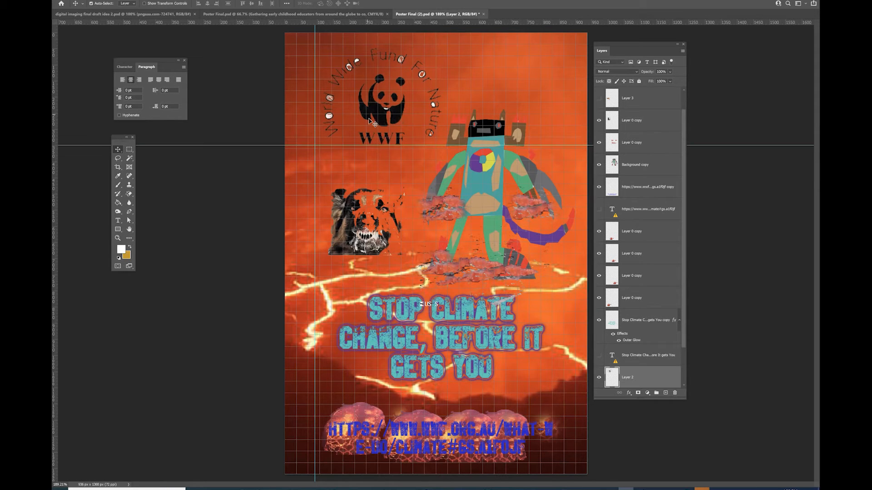
{"action": "key", "text": "ctrl+t"}
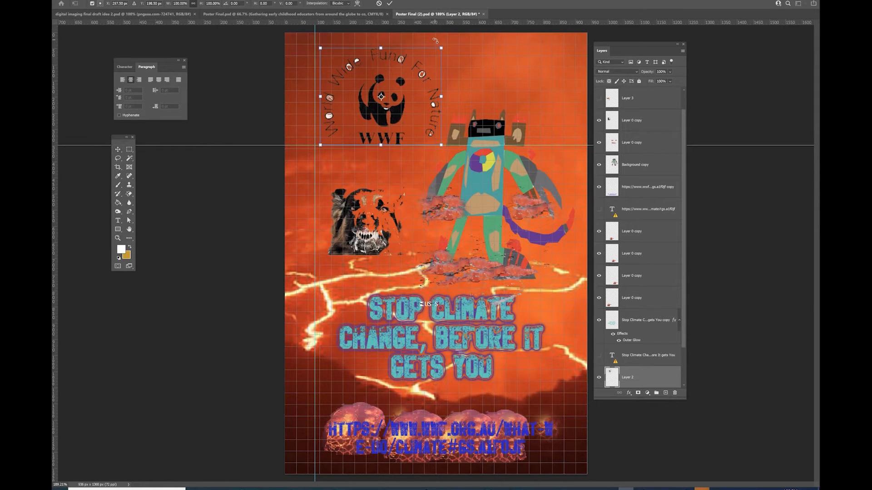
{"action": "left_click_drag", "start_coordinate": [435, 52], "coordinate": [413, 74]}
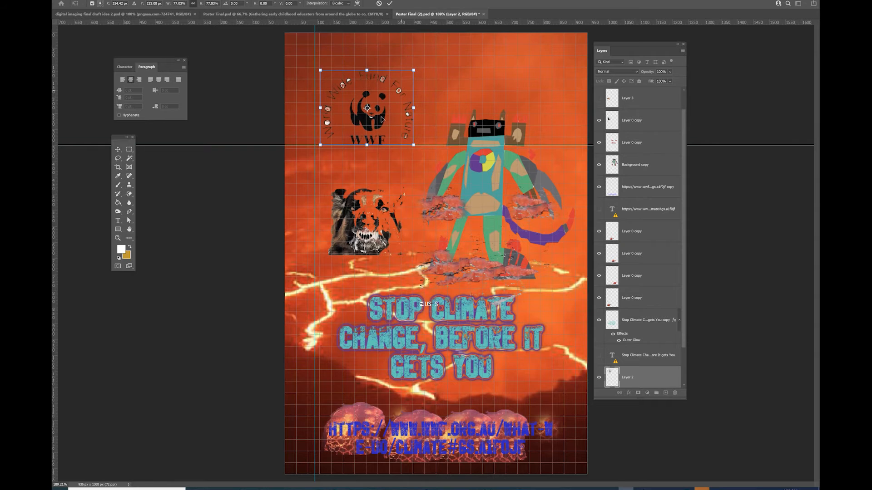
{"action": "left_click_drag", "start_coordinate": [378, 119], "coordinate": [399, 118]}
{"action": "key", "text": "Return"}
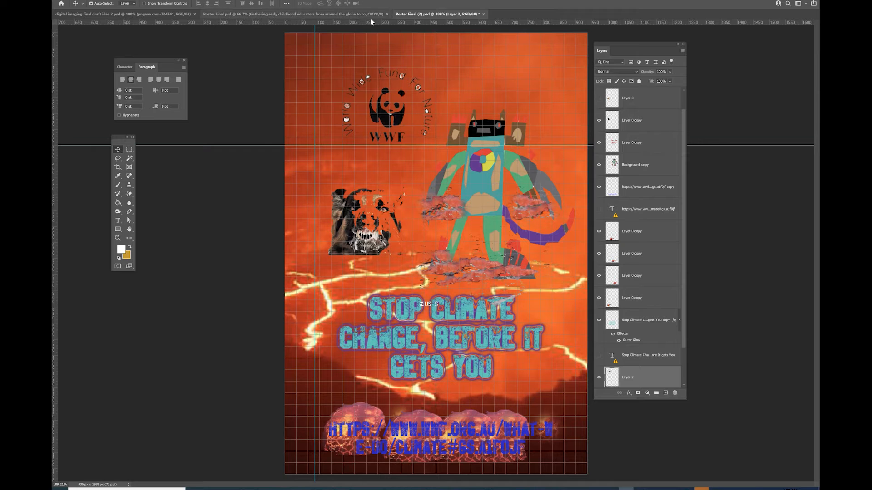
{"action": "left_click_drag", "start_coordinate": [398, 121], "coordinate": [395, 118]}
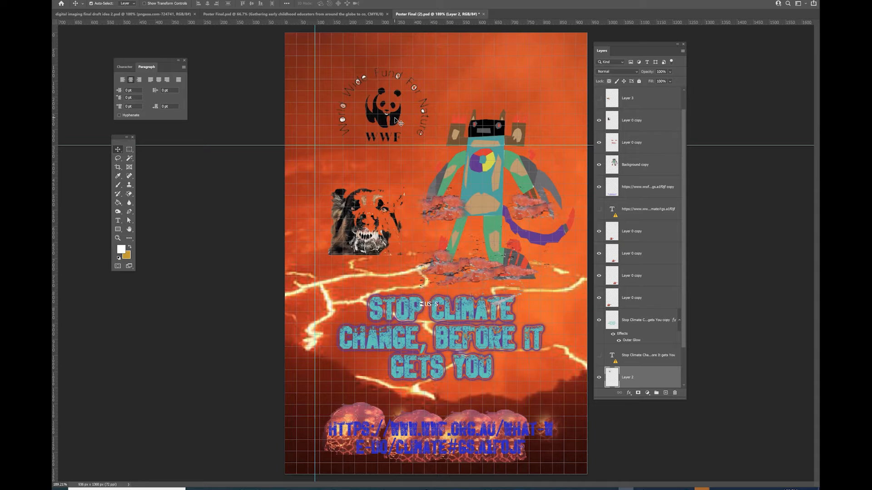
Step: Show the fox and tiger layers again and move the tiger face right and slightly down over the bear face
{"action": "left_click", "coordinate": [599, 99]}
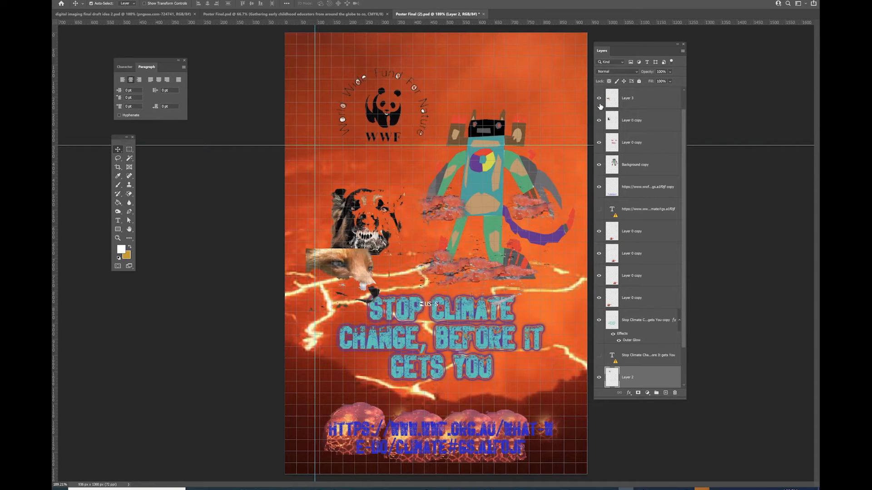
{"action": "left_click", "coordinate": [356, 267]}
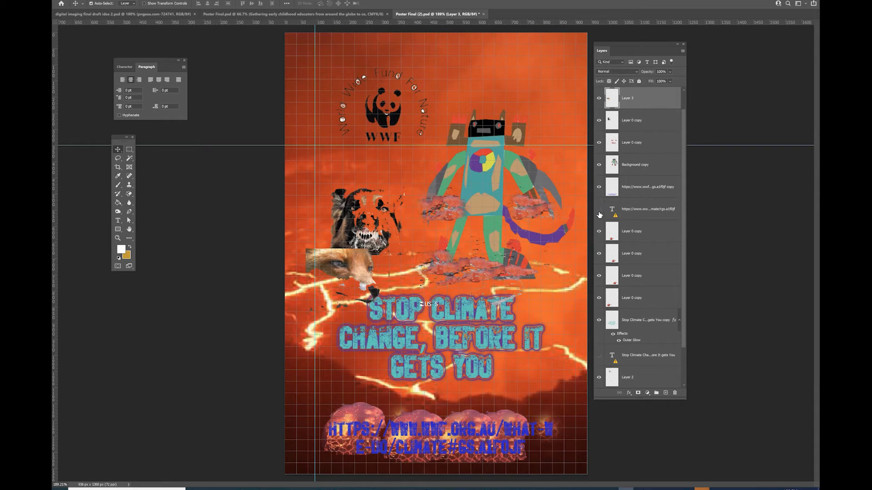
{"action": "scroll", "coordinate": [630, 106], "scroll_direction": "up", "scroll_amount": 1}
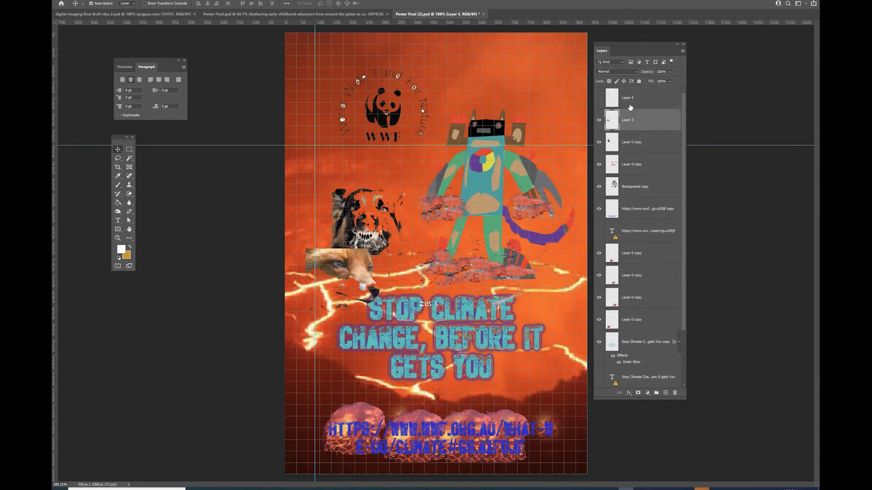
{"action": "left_click", "coordinate": [598, 98]}
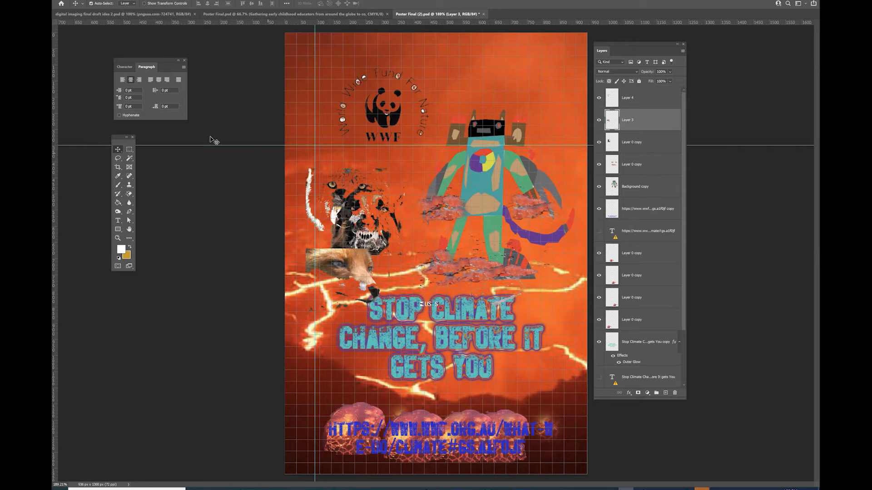
{"action": "mouse_move", "coordinate": [314, 199]}
{"action": "left_mouse_down"}
{"action": "mouse_move", "coordinate": [324, 194]}
{"action": "mouse_move", "coordinate": [329, 209]}
{"action": "left_mouse_up"}
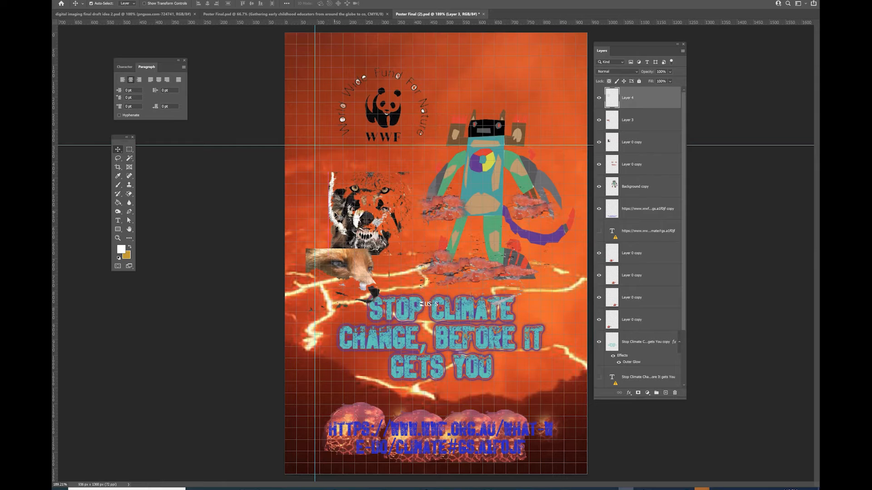
Step: Move the fox face right to line up beneath the bear face, and link the tiger, fox and bear face layers
{"action": "left_click_drag", "start_coordinate": [324, 258], "coordinate": [344, 262]}
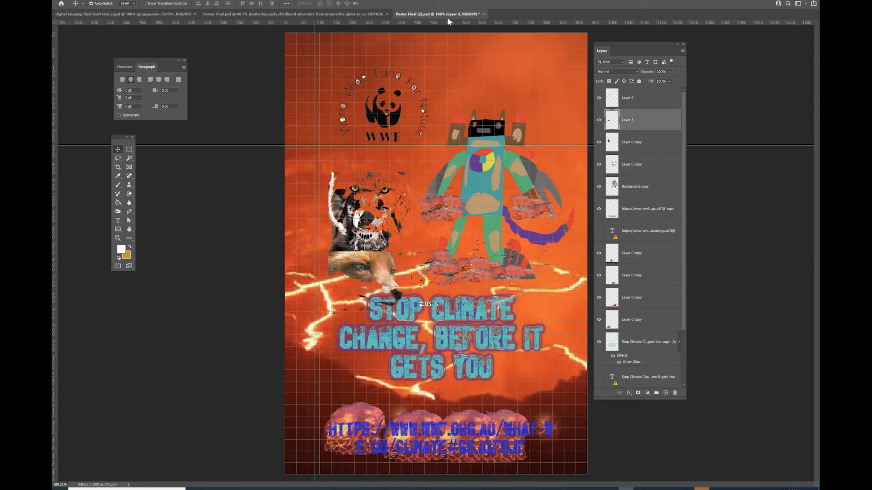
{"action": "left_click", "coordinate": [650, 102]}
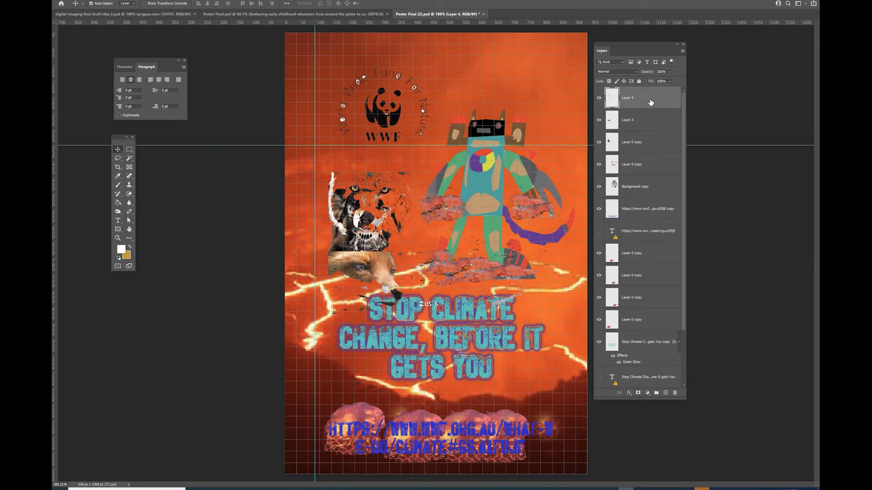
{"action": "left_click", "coordinate": [651, 149], "text": "shift"}
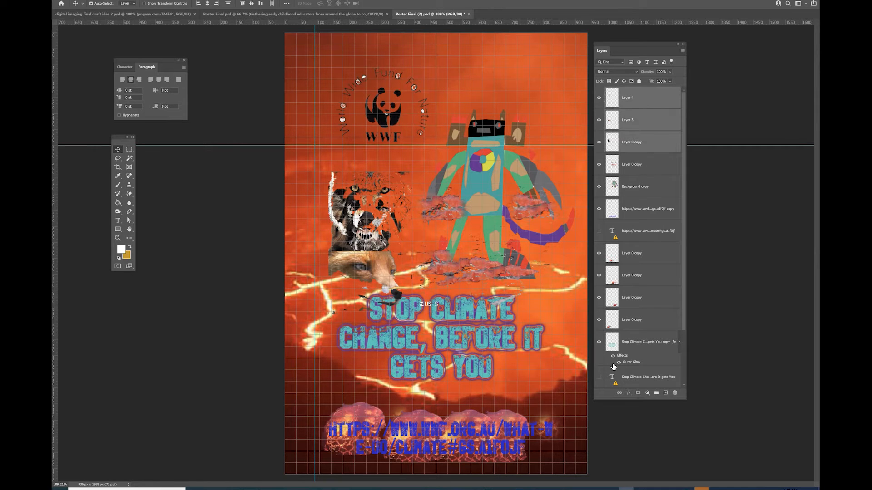
{"action": "left_click", "coordinate": [623, 393]}
Step: Nudge the linked animal faces left toward the vertical margin guide and up toward the horizontal guide
{"action": "key", "text": "Left"}
{"action": "key", "text": "Left"}
{"action": "key", "text": "Left"}
{"action": "key", "text": "Left"}
{"action": "key", "text": "Left"}
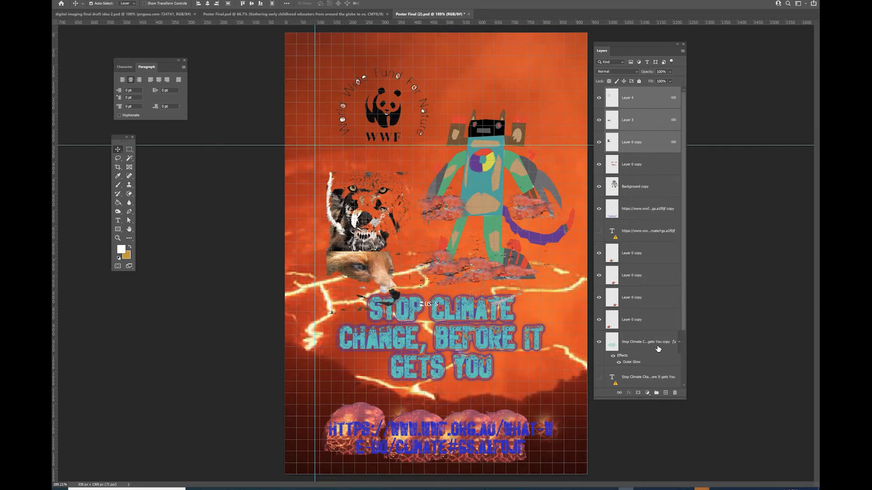
{"action": "key", "text": "Up"}
{"action": "key", "text": "Up"}
{"action": "key", "text": "Up"}
{"action": "key", "text": "Up"}
{"action": "key", "text": "Up"}
{"action": "key", "text": "Up"}
{"action": "key", "text": "Up"}
{"action": "key", "text": "Up"}
{"action": "key", "text": "Up"}
{"action": "key", "text": "Up"}
{"action": "key", "text": "Up"}
{"action": "key", "text": "Up"}
{"action": "key", "text": "Up"}
{"action": "key", "text": "Up"}
{"action": "key", "text": "Up"}
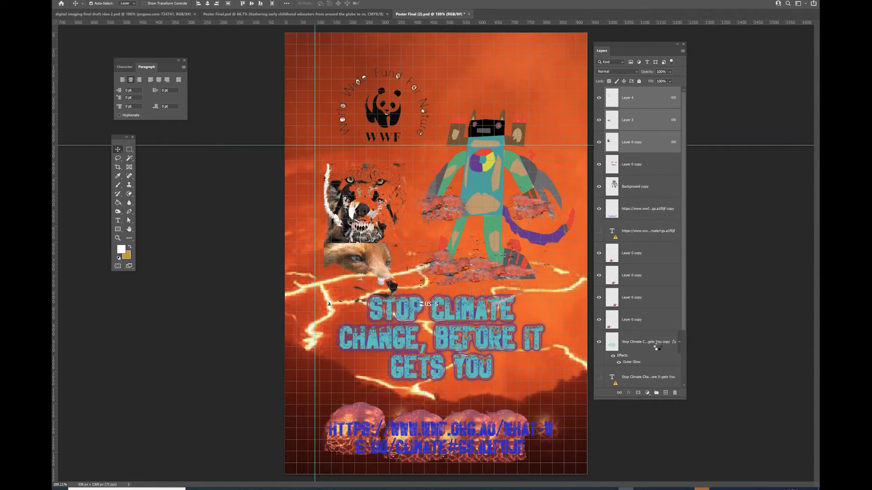
{"action": "key", "text": "Up"}
{"action": "key", "text": "Up"}
{"action": "key", "text": "Up"}
{"action": "key", "text": "Up"}
{"action": "key", "text": "Up"}
{"action": "key", "text": "Up"}
{"action": "key", "text": "Left"}
{"action": "key", "text": "Left"}
{"action": "key", "text": "Left"}
{"action": "key", "text": "Left"}
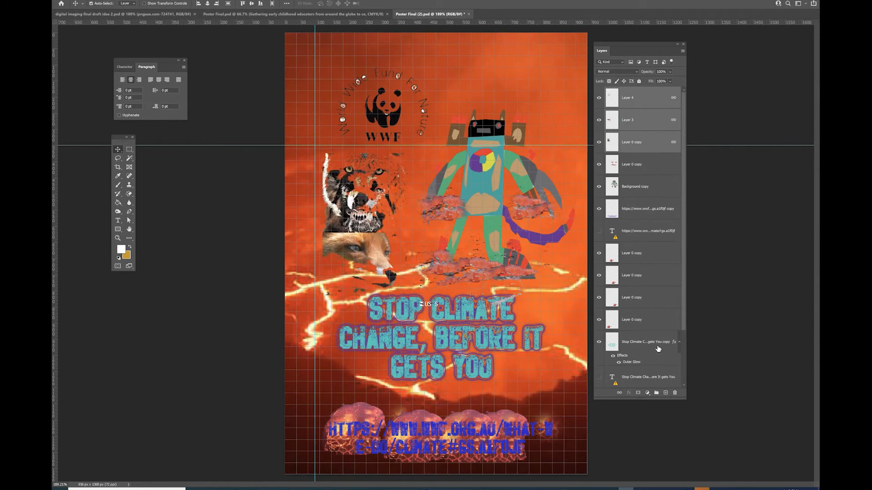
{"action": "key", "text": "Left"}
{"action": "key", "text": "Left"}
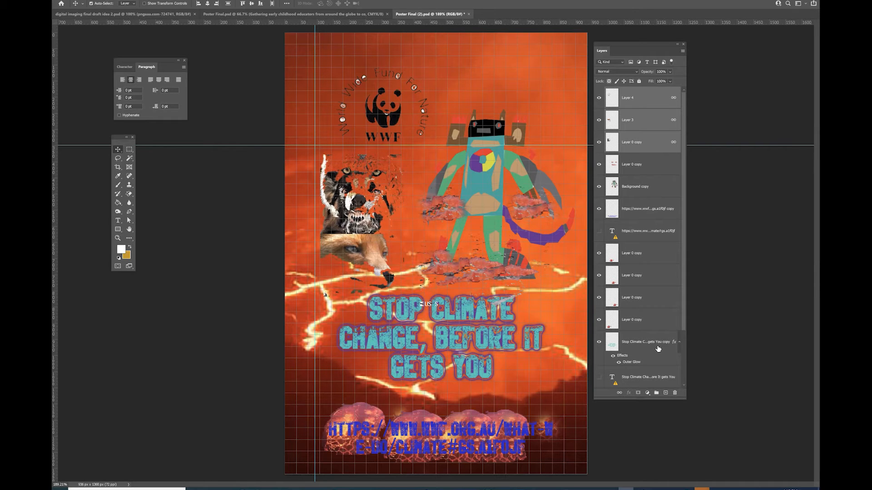
{"action": "key", "text": "Up"}
{"action": "key", "text": "Up"}
{"action": "key", "text": "Up"}
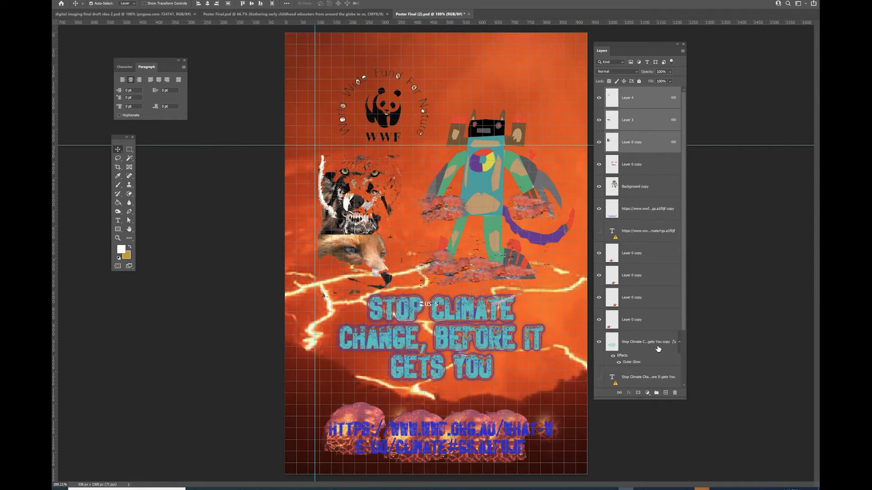
{"action": "key", "text": "Up"}
{"action": "key", "text": "Up"}
{"action": "key", "text": "Up"}
{"action": "key", "text": "Up"}
Step: Move the WWF logo up, scale it down proportionally, and reposition it above the animal faces
{"action": "mouse_move", "coordinate": [398, 99]}
{"action": "left_mouse_down"}
{"action": "mouse_move", "coordinate": [401, 86]}
{"action": "mouse_move", "coordinate": [408, 96]}
{"action": "left_mouse_up"}
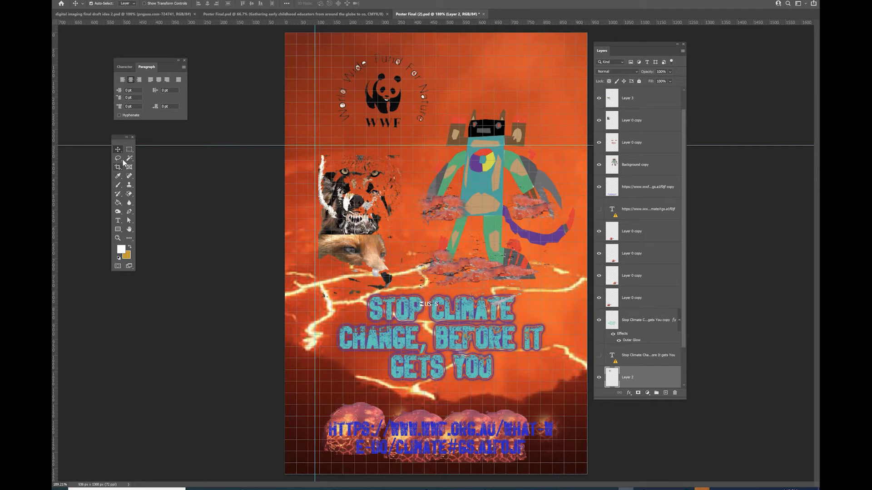
{"action": "key", "text": "ctrl+t"}
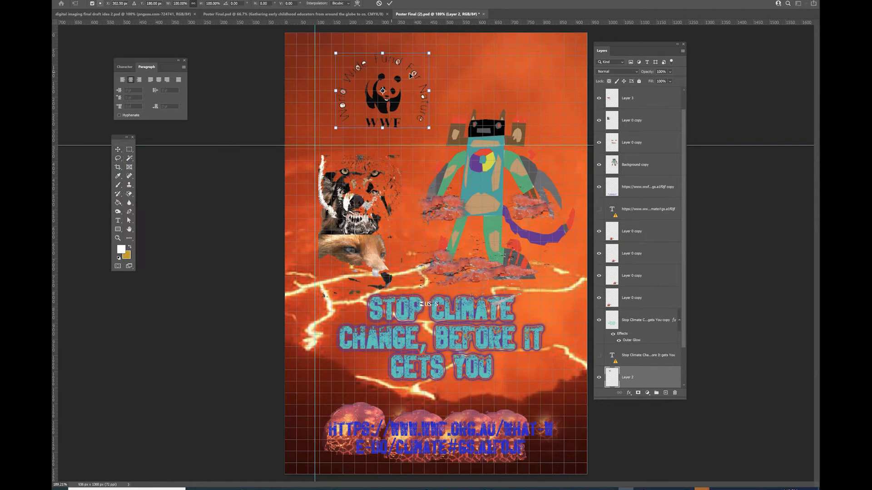
{"action": "left_click_drag", "start_coordinate": [429, 54], "coordinate": [406, 72]}
{"action": "left_click_drag", "start_coordinate": [382, 108], "coordinate": [400, 96]}
{"action": "key", "text": "Return"}
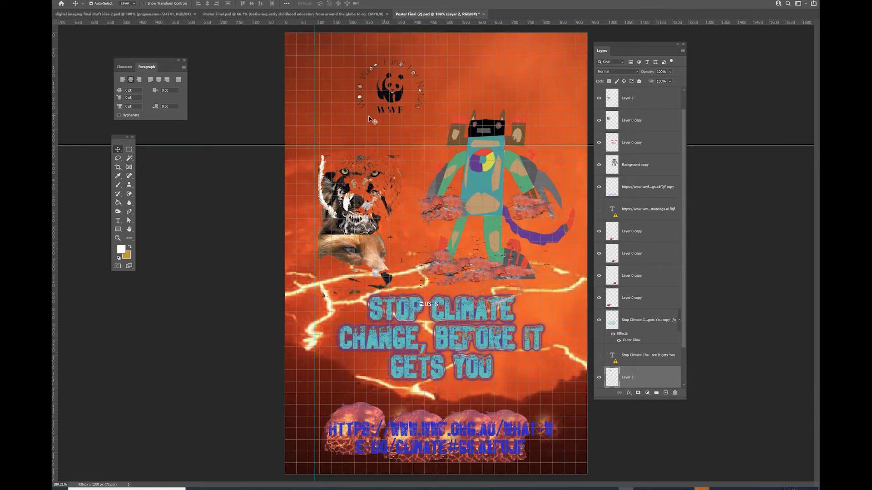
Step: Make a circular selection that encloses the whole WWF logo and its curved text
{"action": "left_click", "coordinate": [130, 150]}
{"action": "left_click", "coordinate": [160, 155]}
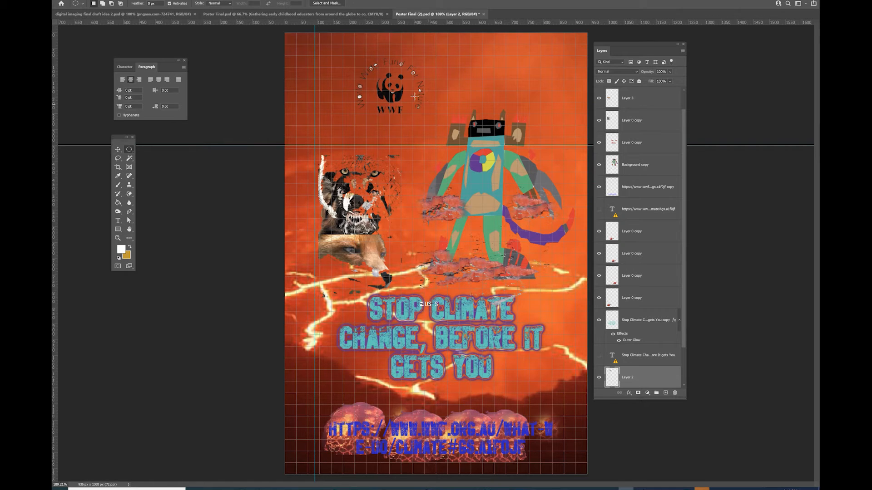
{"action": "left_click_drag", "start_coordinate": [392, 85], "coordinate": [453, 119]}
Step: Add a new layer directly above Layer 1, fill the circle with the white foreground color at 100% opacity, and clear the selection
{"action": "scroll", "coordinate": [679, 363], "scroll_direction": "down", "scroll_amount": 2}
{"action": "left_click", "coordinate": [658, 362]}
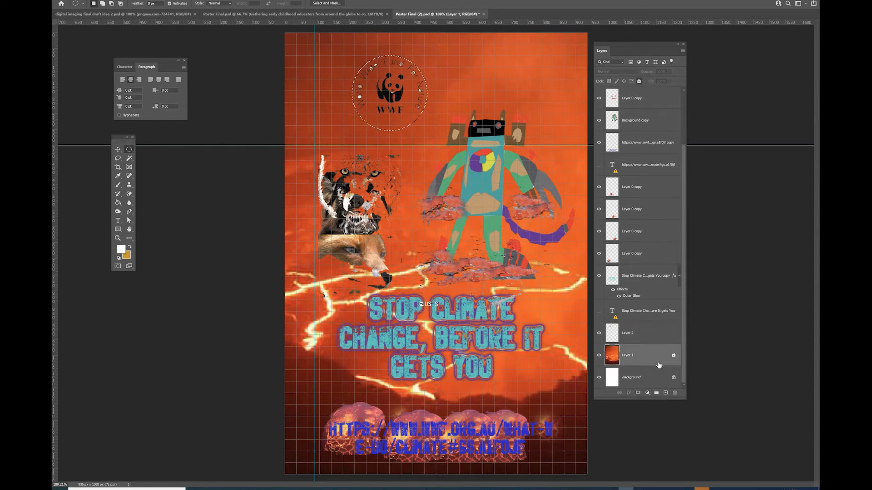
{"action": "left_click", "coordinate": [665, 394]}
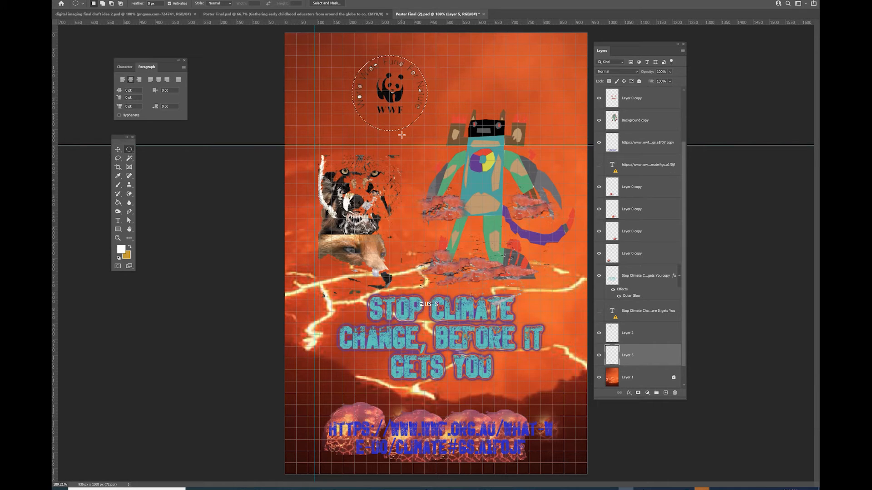
{"action": "left_click", "coordinate": [77, 0]}
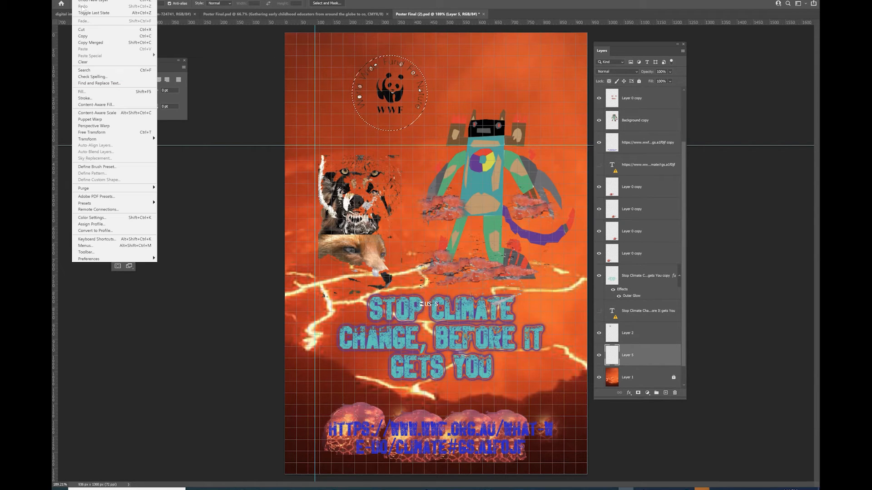
{"action": "left_click", "coordinate": [81, 91]}
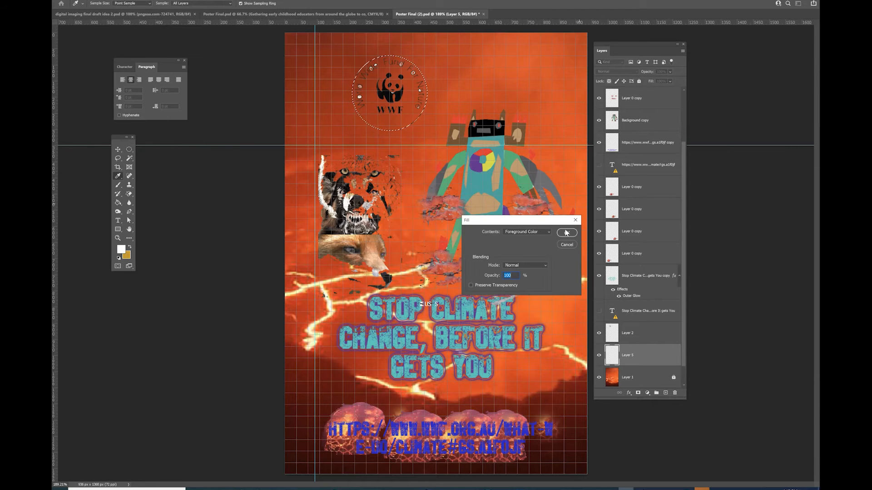
{"action": "left_click", "coordinate": [566, 233]}
{"action": "key", "text": "m"}
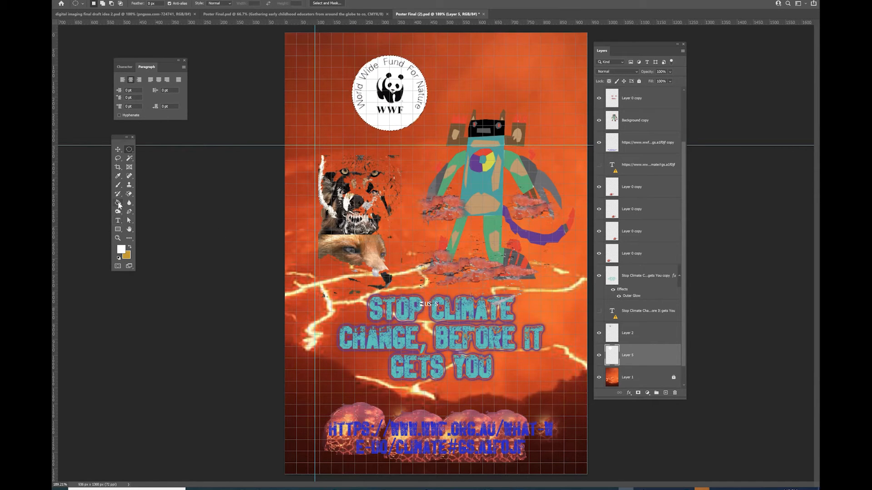
{"action": "left_click_drag", "start_coordinate": [113, 139], "coordinate": [213, 145]}
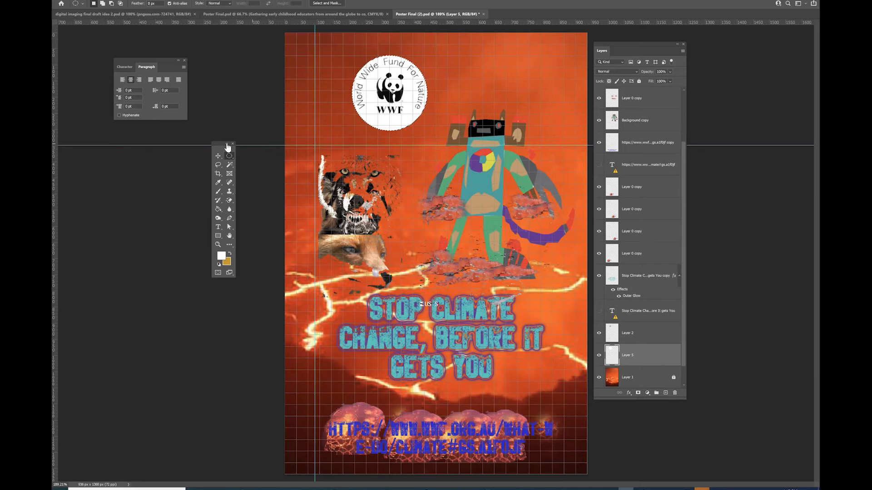
{"action": "left_click", "coordinate": [218, 156]}
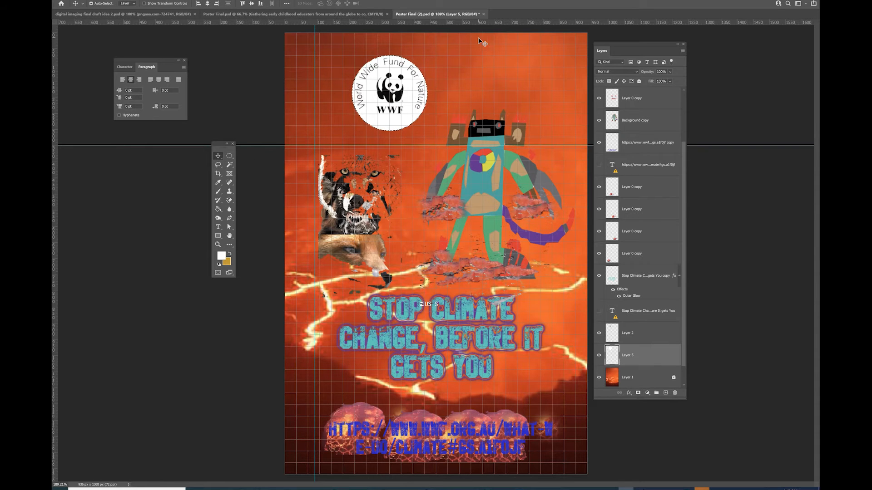
{"action": "key", "text": "ctrl"}
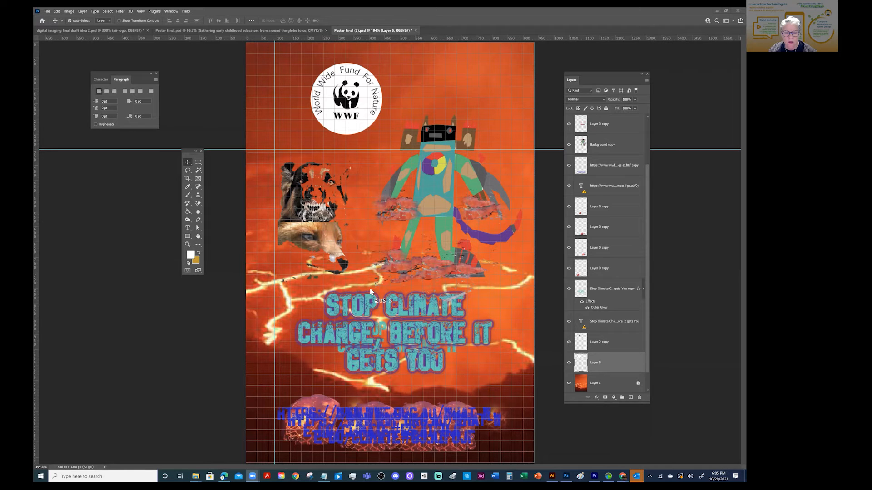
Step: Delete the stray white letters between STOP and CLIMATE from the Layer 0 copy that holds them, and deselect
{"action": "left_click", "coordinate": [187, 244]}
{"action": "left_click_drag", "start_coordinate": [386, 303], "coordinate": [386, 303]}
{"action": "left_click", "coordinate": [186, 161]}
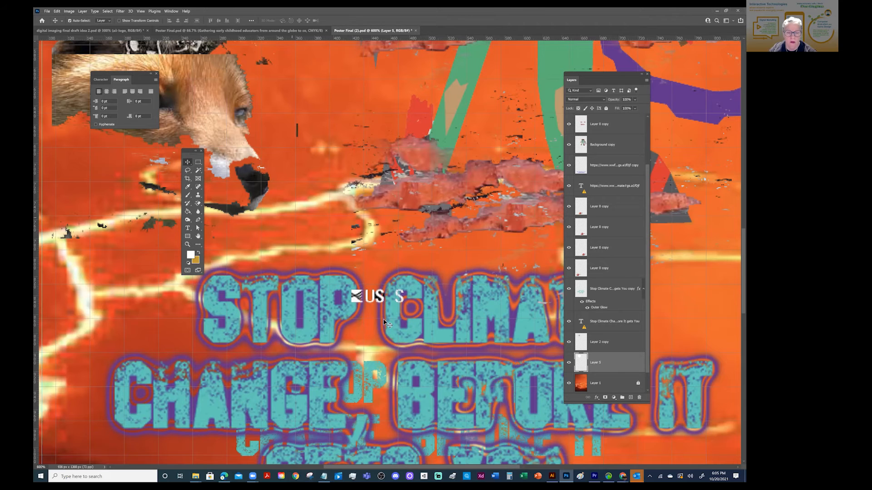
{"action": "left_click", "coordinate": [380, 299]}
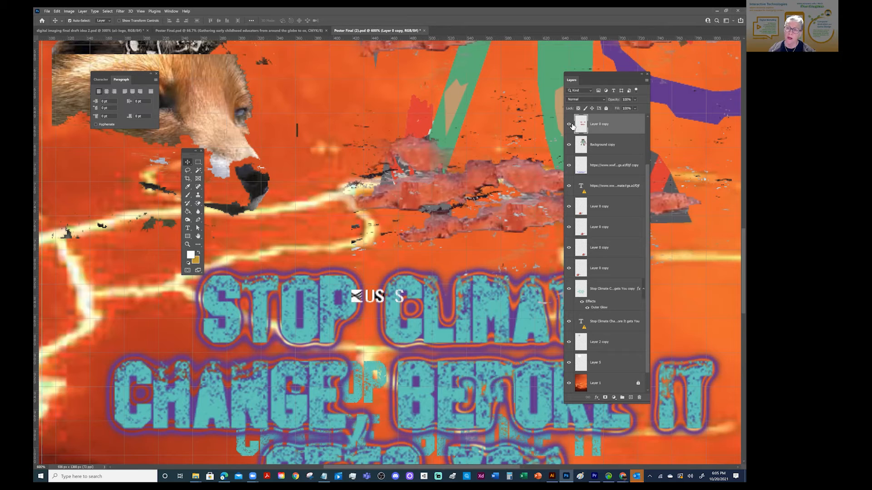
{"action": "left_click", "coordinate": [570, 127]}
{"action": "left_click", "coordinate": [569, 124]}
{"action": "left_click", "coordinate": [197, 163]}
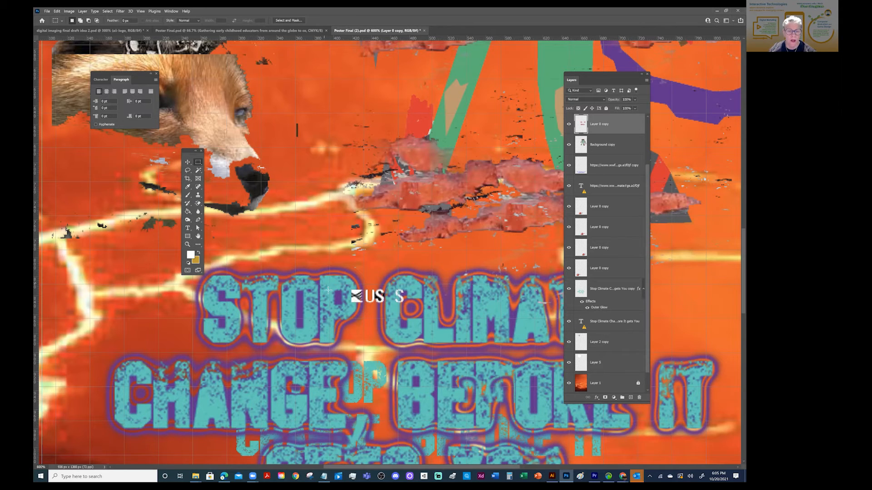
{"action": "left_click_drag", "start_coordinate": [336, 280], "coordinate": [418, 317]}
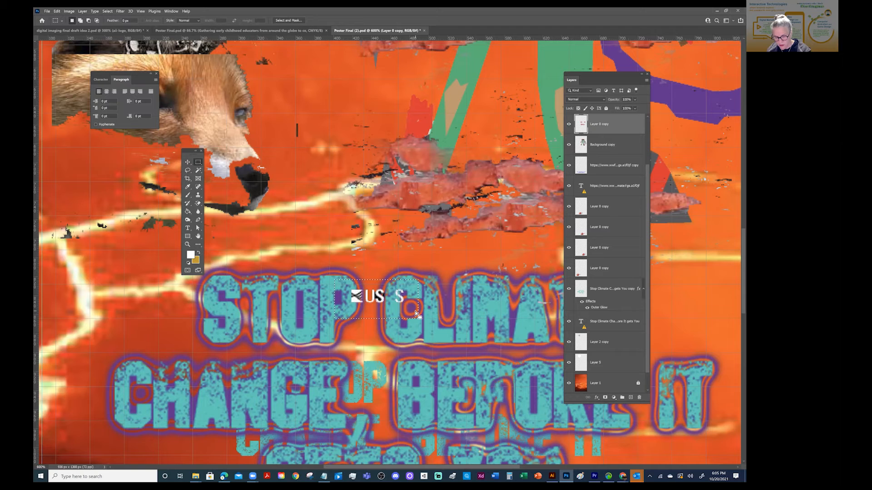
{"action": "key", "text": "Delete"}
{"action": "key", "text": "ctrl+d"}
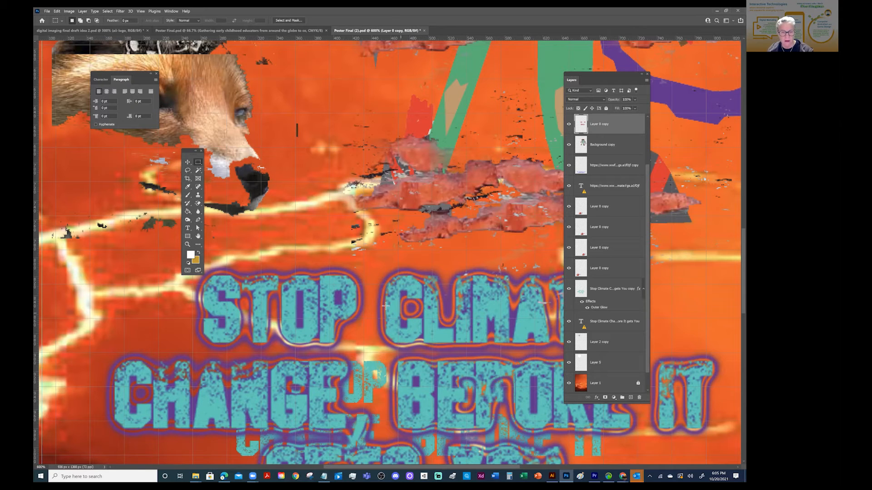
Step: Fit the whole poster in view and show the tiger face layer, Layer 4, again
{"action": "left_click", "coordinate": [141, 11]}
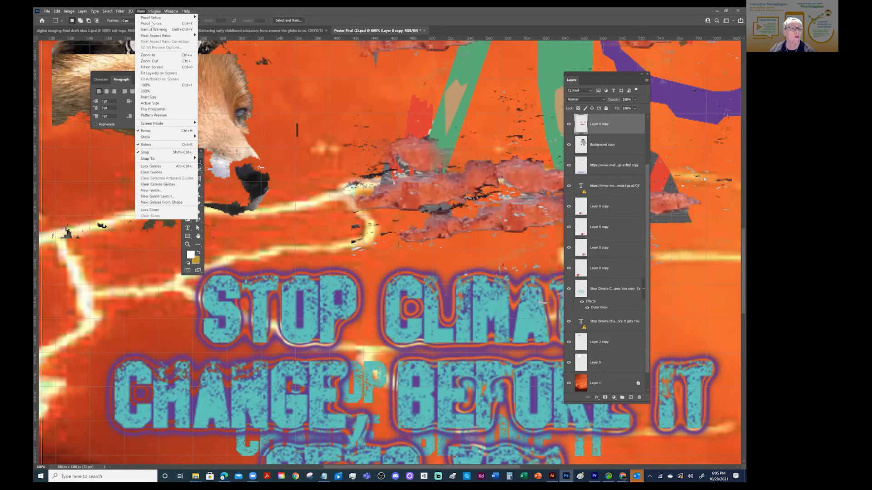
{"action": "left_click", "coordinate": [156, 67]}
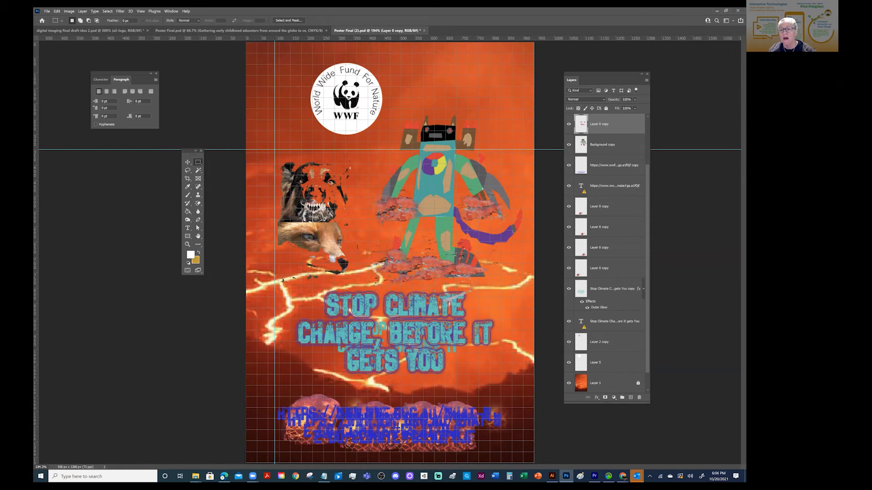
{"action": "scroll", "coordinate": [604, 204], "scroll_direction": "up", "scroll_amount": 3}
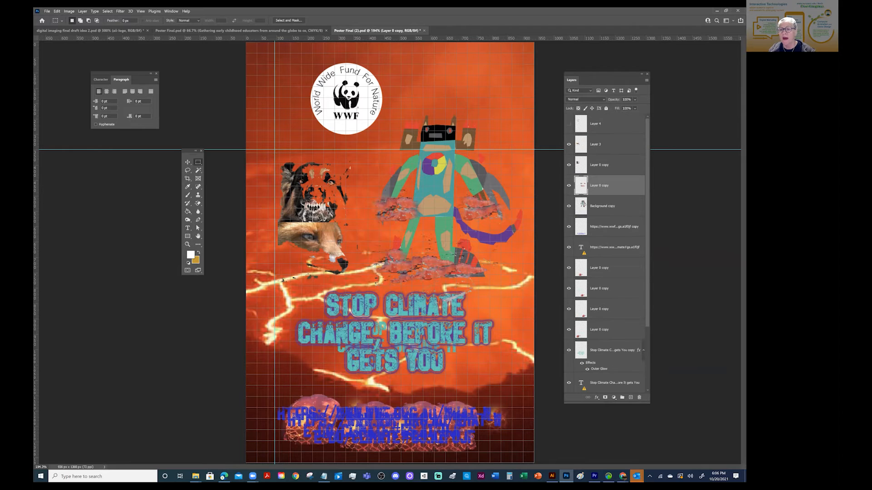
{"action": "left_click", "coordinate": [569, 124]}
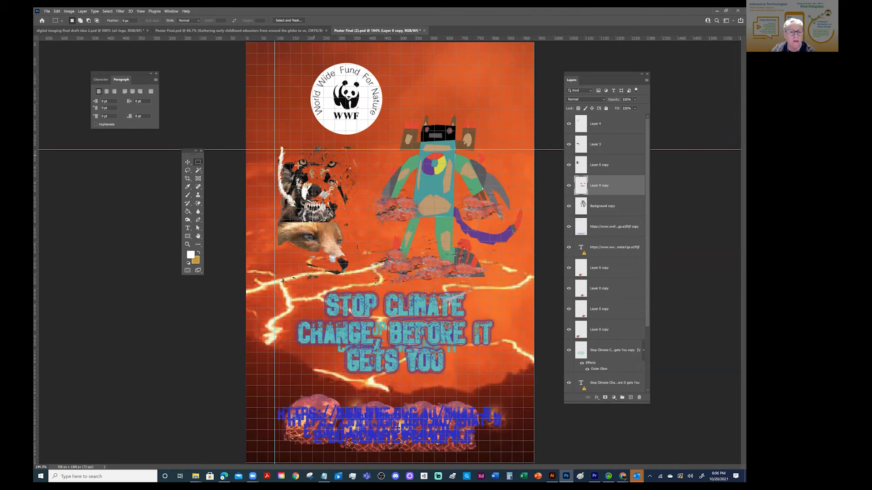
Step: Nudge the linked animal faces left toward the vertical guide and slightly up, and select only the tiger face layer
{"action": "left_click", "coordinate": [186, 162]}
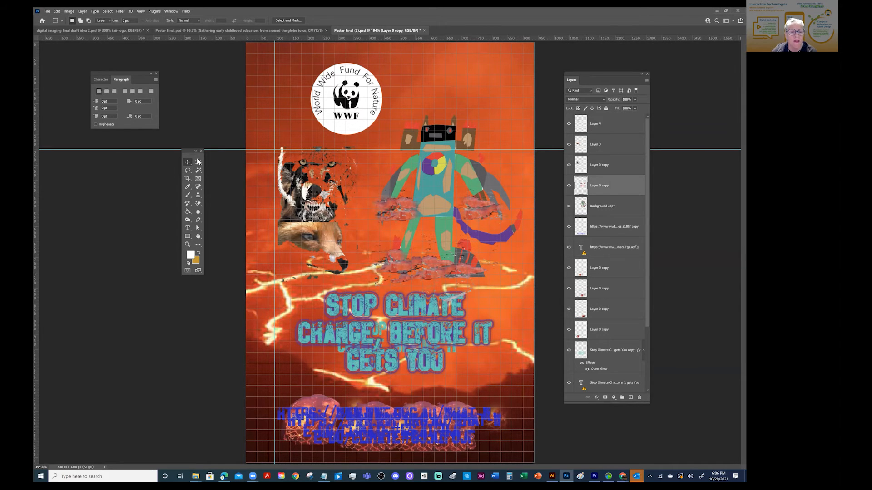
{"action": "left_click", "coordinate": [319, 178]}
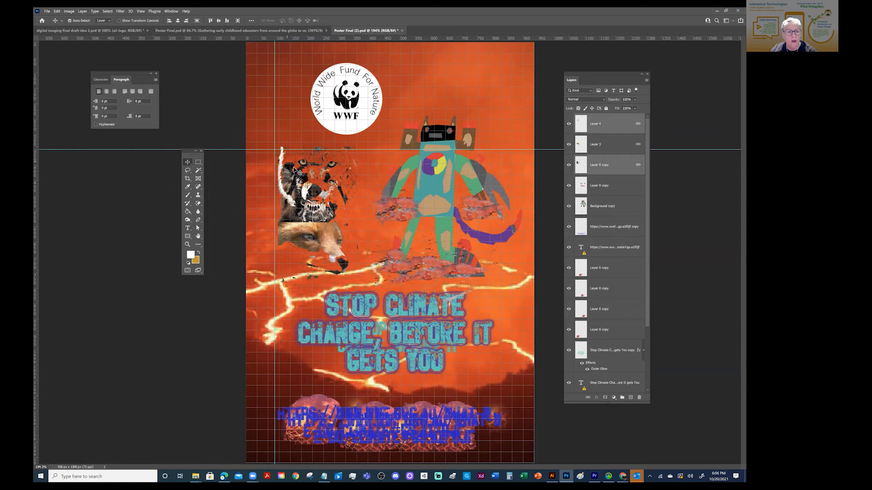
{"action": "left_click_drag", "start_coordinate": [282, 161], "coordinate": [281, 161]}
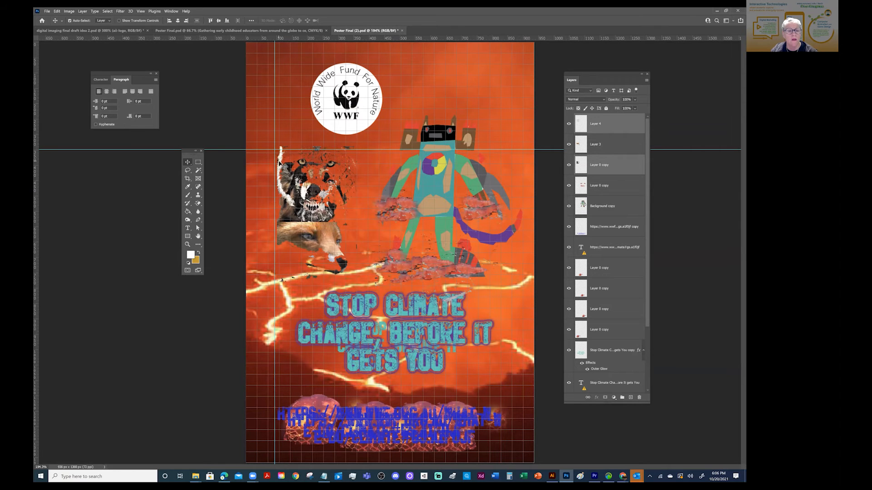
{"action": "left_click_drag", "start_coordinate": [280, 163], "coordinate": [280, 162]}
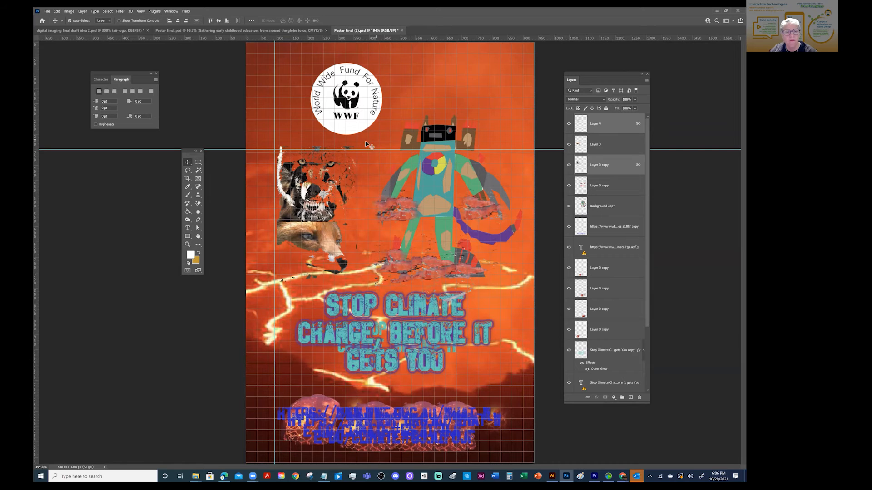
{"action": "mouse_move", "coordinate": [279, 170]}
{"action": "left_mouse_down"}
{"action": "mouse_move", "coordinate": [279, 164]}
{"action": "mouse_move", "coordinate": [278, 181]}
{"action": "left_mouse_up"}
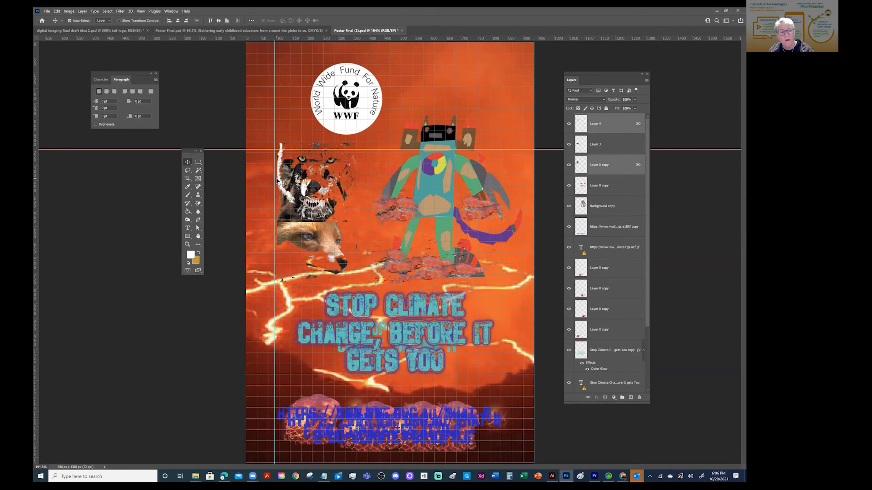
{"action": "left_click", "coordinate": [596, 123]}
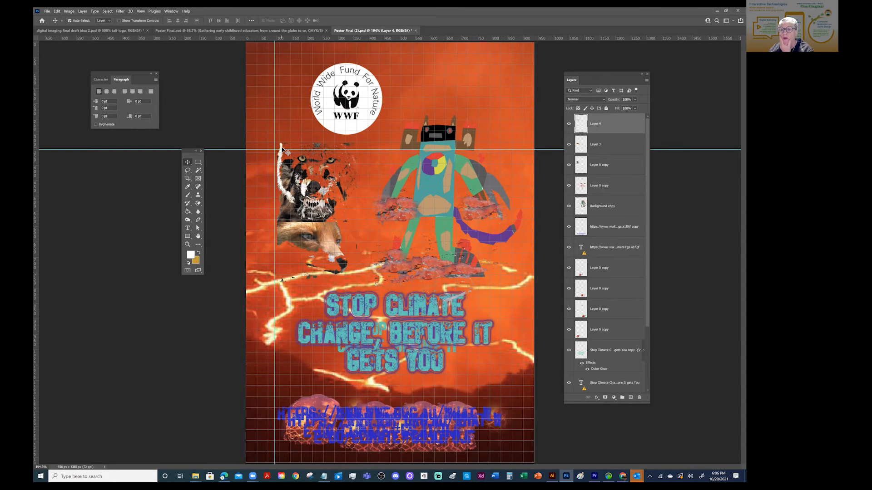
Step: Move the tiger face slightly left toward the vertical guide and save the poster
{"action": "mouse_move", "coordinate": [288, 152]}
{"action": "left_mouse_down"}
{"action": "mouse_move", "coordinate": [281, 131]}
{"action": "mouse_move", "coordinate": [282, 153]}
{"action": "left_mouse_up"}
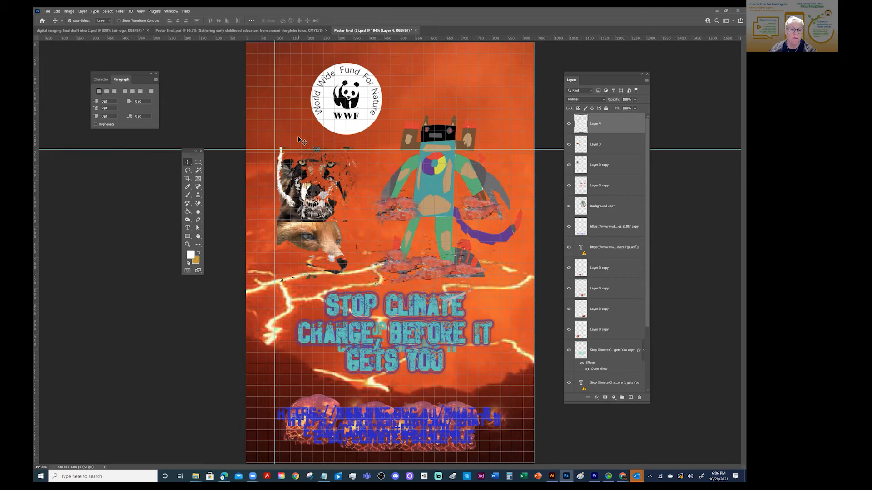
{"action": "key", "text": "ctrl+s"}
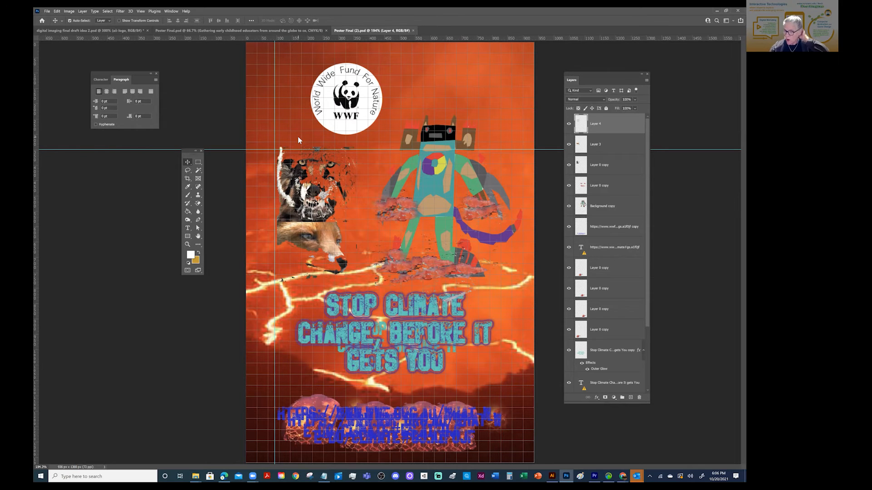
{"action": "left_click", "coordinate": [419, 306]}
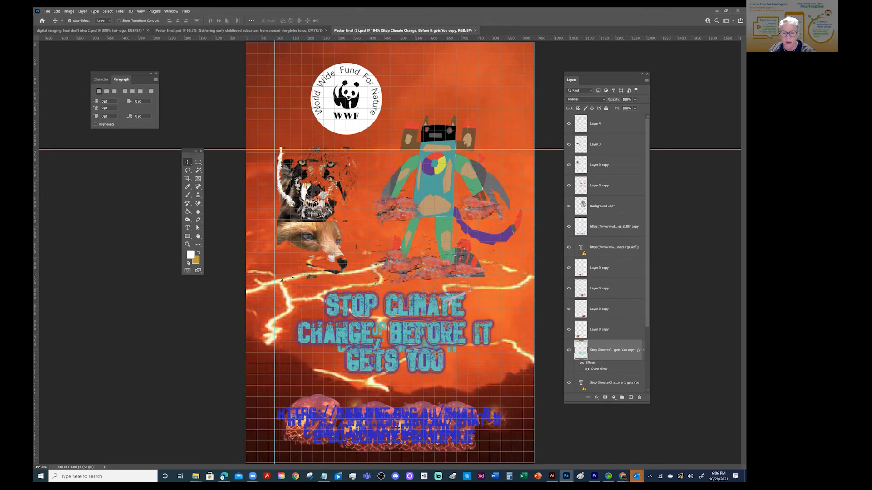
{"action": "double_click", "coordinate": [598, 368]}
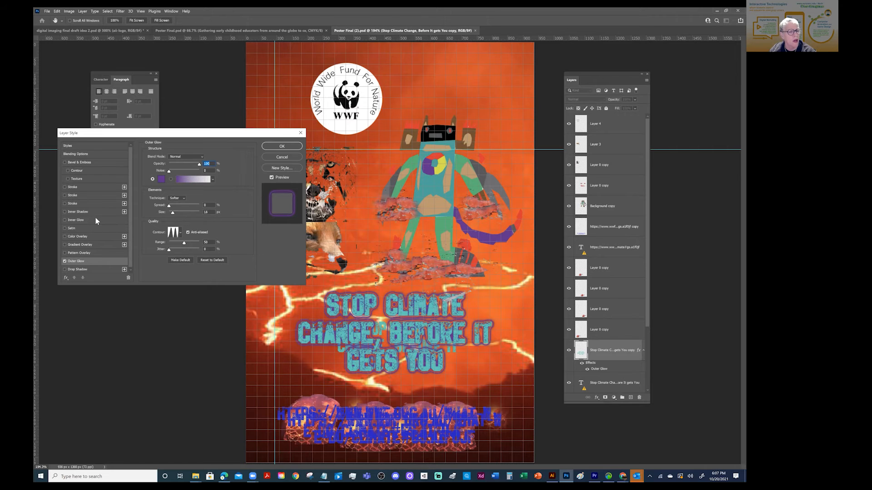
{"action": "left_click", "coordinate": [64, 270]}
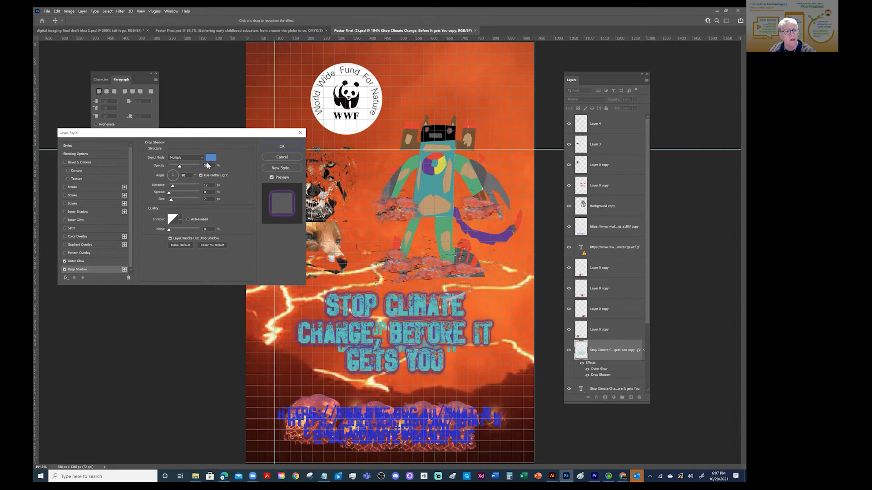
{"action": "left_click", "coordinate": [211, 159]}
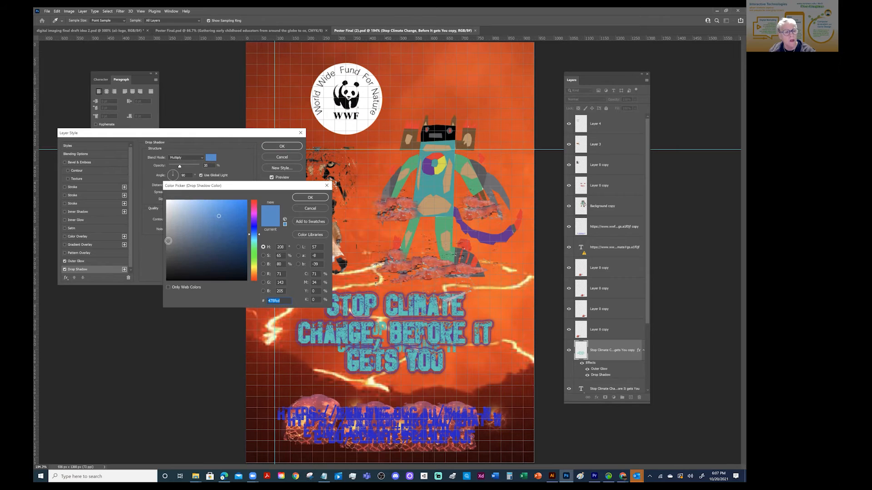
{"action": "left_click", "coordinate": [168, 287]}
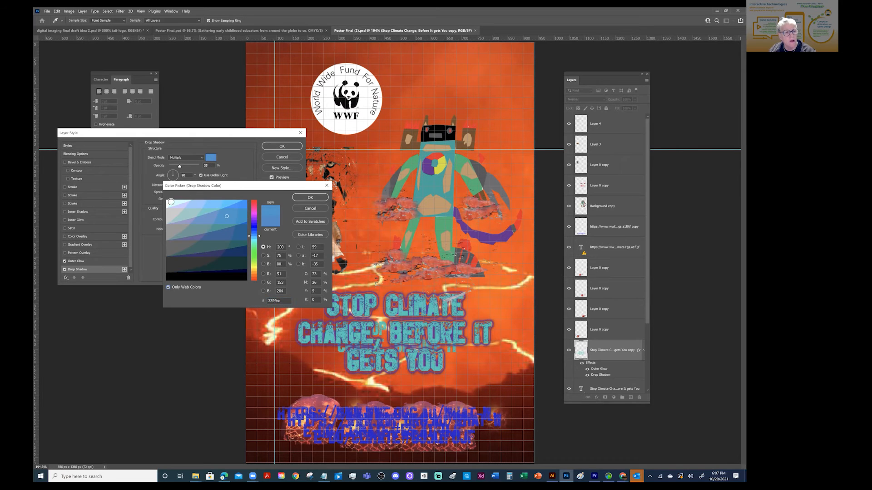
{"action": "left_click", "coordinate": [167, 203]}
{"action": "left_click", "coordinate": [317, 197]}
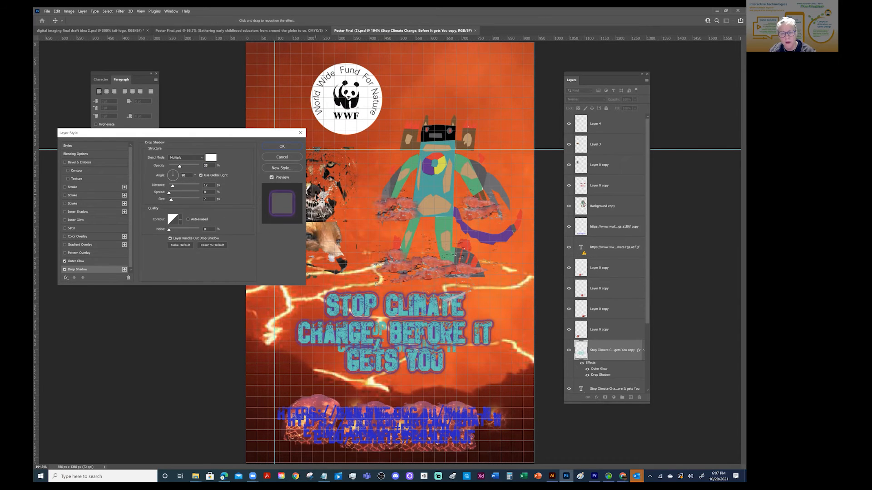
{"action": "left_click", "coordinate": [181, 185]}
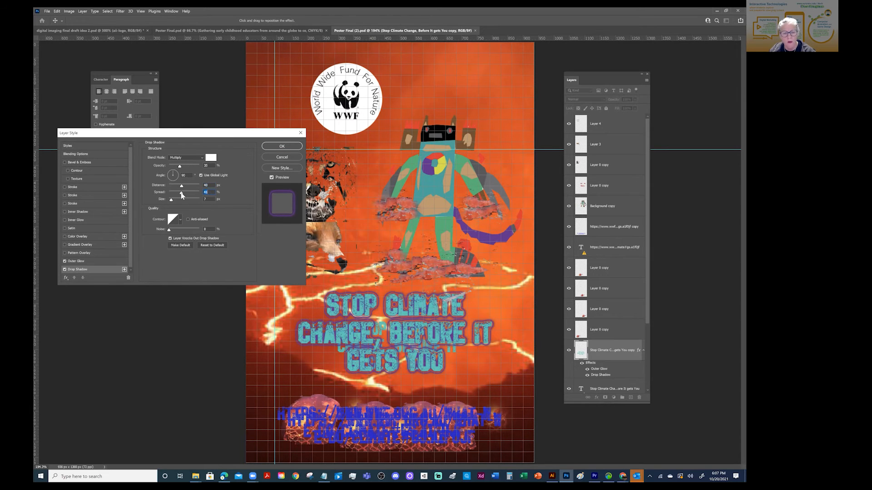
{"action": "left_click_drag", "start_coordinate": [171, 199], "coordinate": [179, 199]}
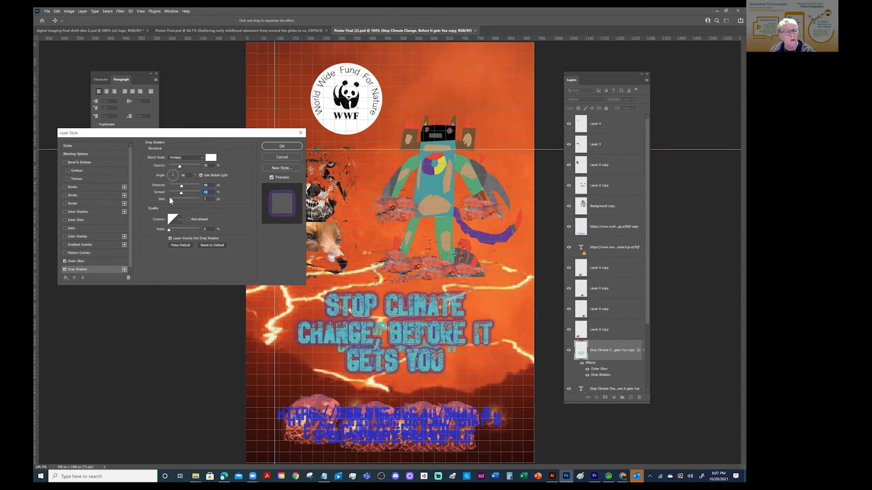
{"action": "left_click", "coordinate": [182, 158]}
{"action": "left_click", "coordinate": [181, 163]}
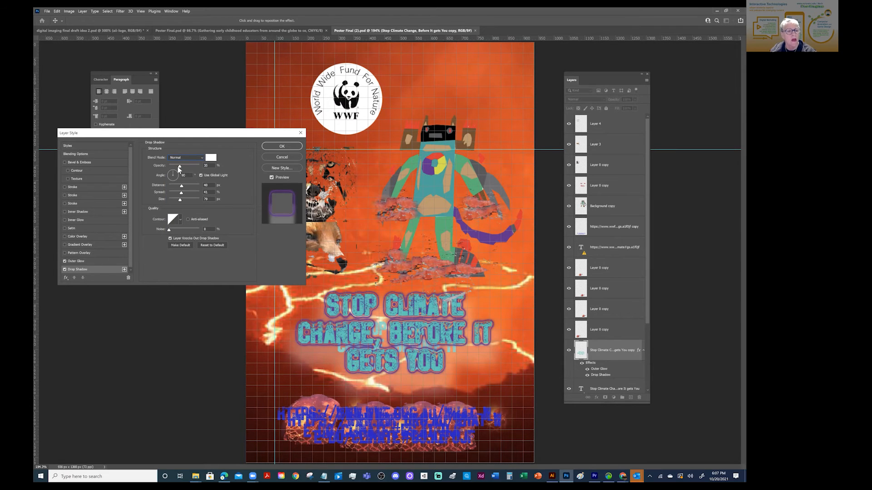
{"action": "left_click_drag", "start_coordinate": [180, 166], "coordinate": [208, 166]}
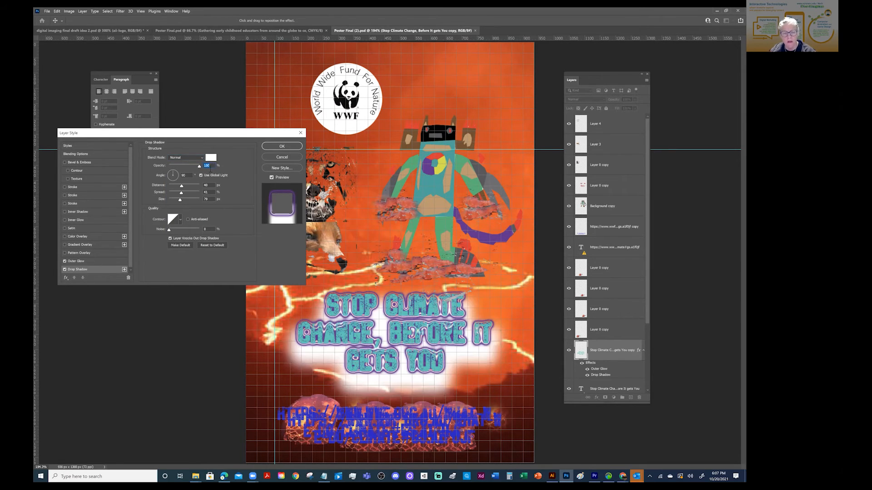
{"action": "left_click_drag", "start_coordinate": [181, 186], "coordinate": [173, 186]}
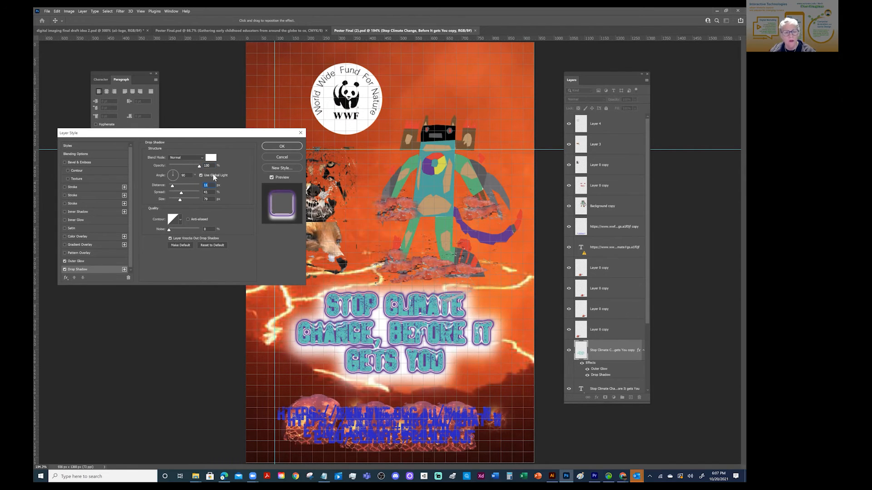
{"action": "left_click_drag", "start_coordinate": [171, 187], "coordinate": [169, 187]}
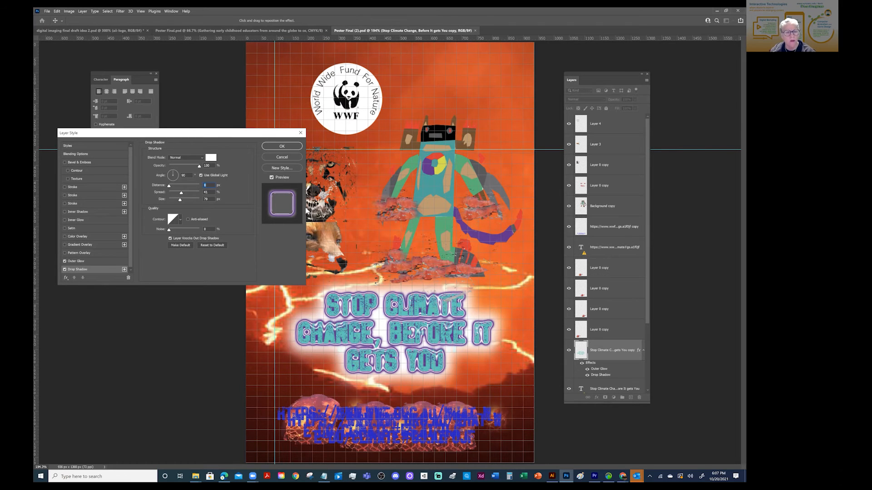
{"action": "left_click", "coordinate": [281, 157]}
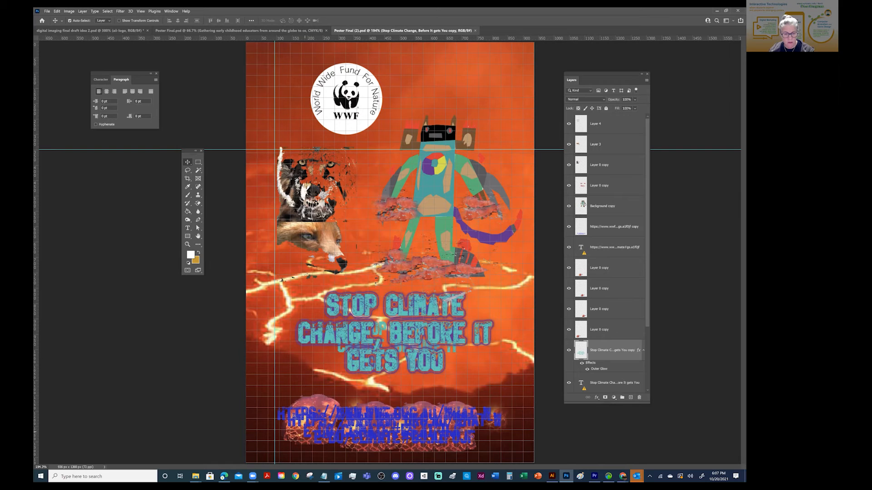
Step: Hide the original web address text layer with the missing font, leaving its copy shown at the poster's base
{"action": "left_click", "coordinate": [575, 247]}
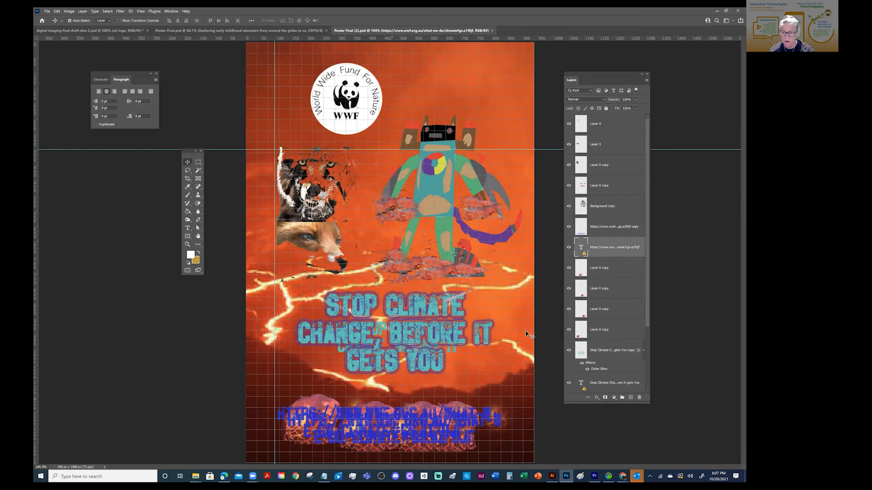
{"action": "left_click", "coordinate": [570, 249]}
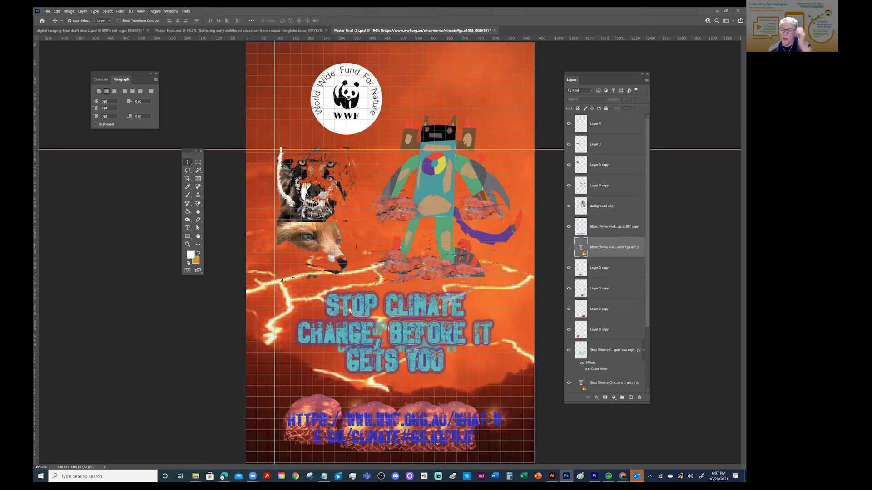
{"action": "double_click", "coordinate": [615, 247]}
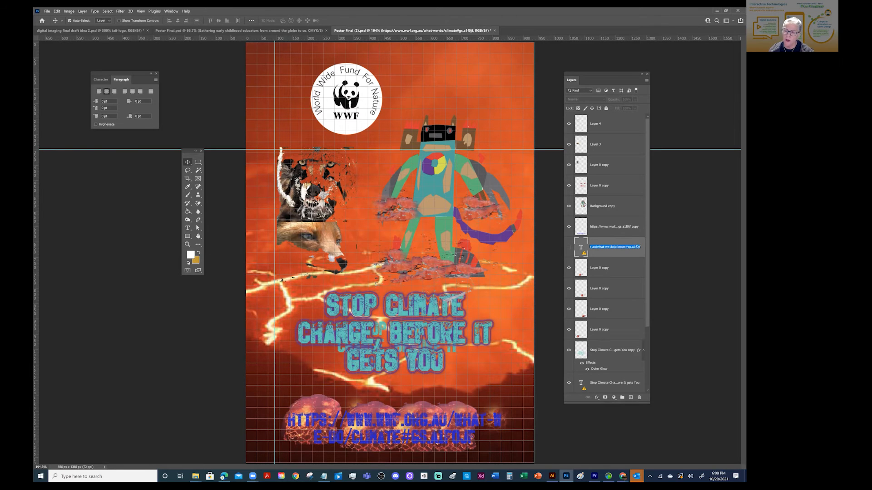
{"action": "right_click", "coordinate": [607, 247]}
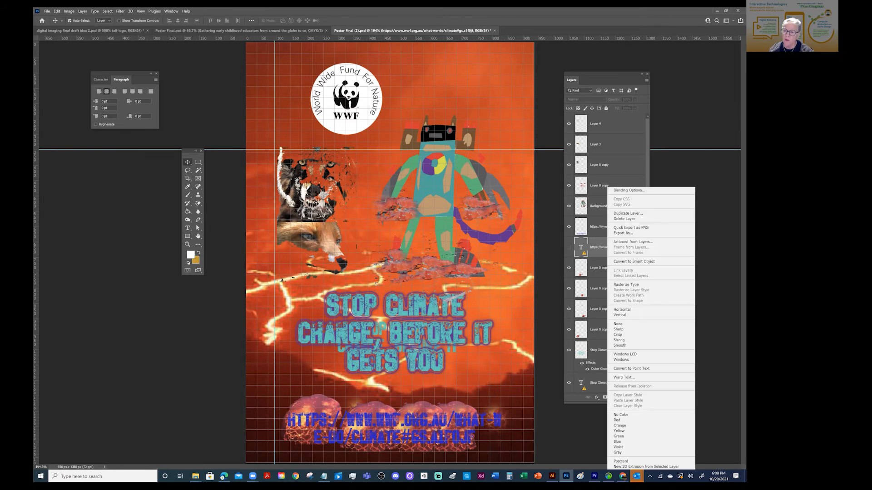
{"action": "left_click", "coordinate": [576, 244]}
{"action": "right_click", "coordinate": [576, 244]}
{"action": "key", "text": "Escape"}
{"action": "right_click", "coordinate": [575, 244]}
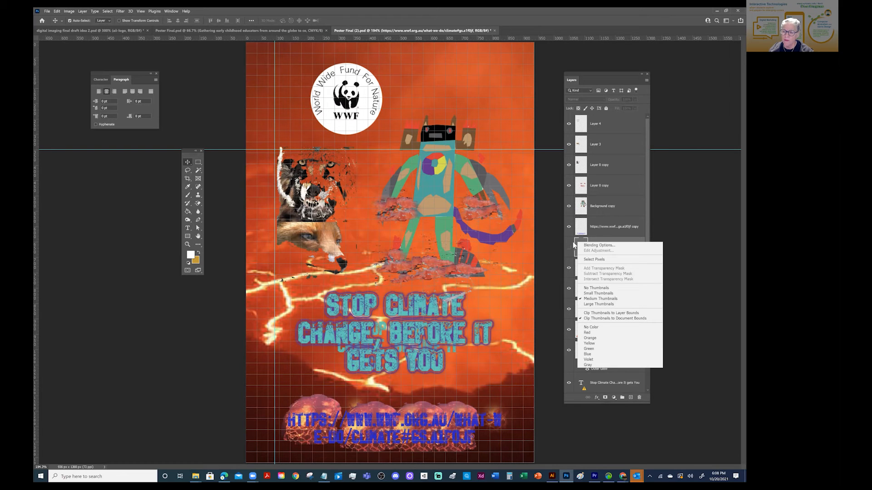
{"action": "key", "text": "Escape"}
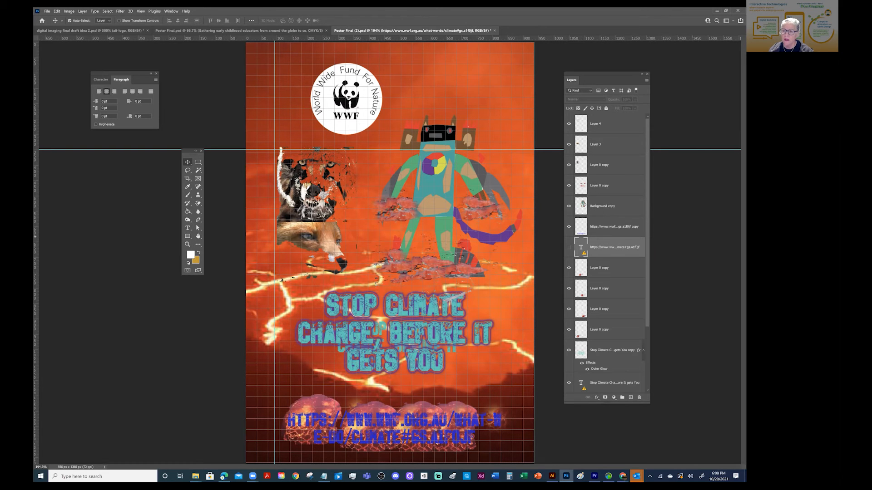
{"action": "double_click", "coordinate": [574, 244]}
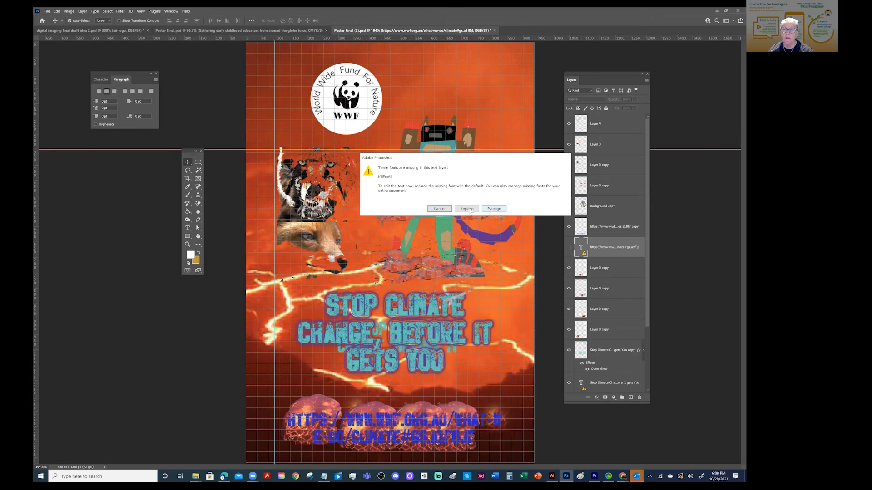
{"action": "left_click", "coordinate": [533, 218]}
{"action": "left_click", "coordinate": [440, 209]}
Step: Label the hidden web address text layer orange and select the web address copy on the poster
{"action": "right_click", "coordinate": [573, 246]}
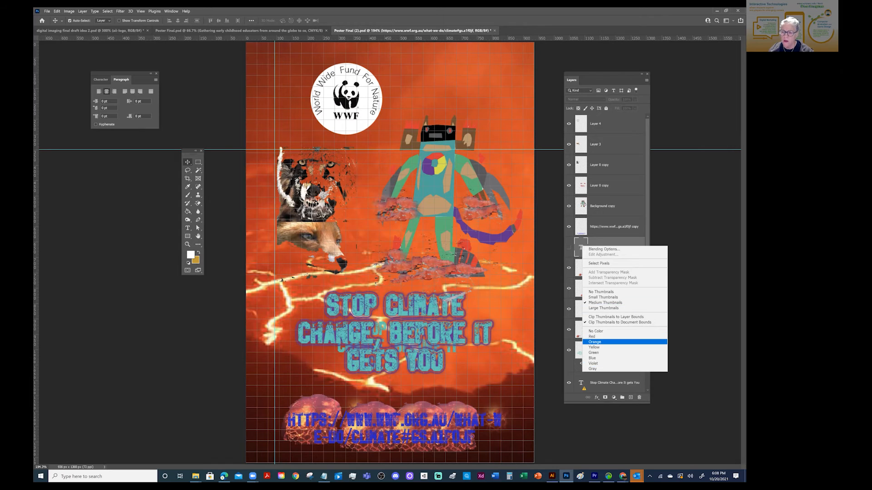
{"action": "left_click", "coordinate": [595, 341]}
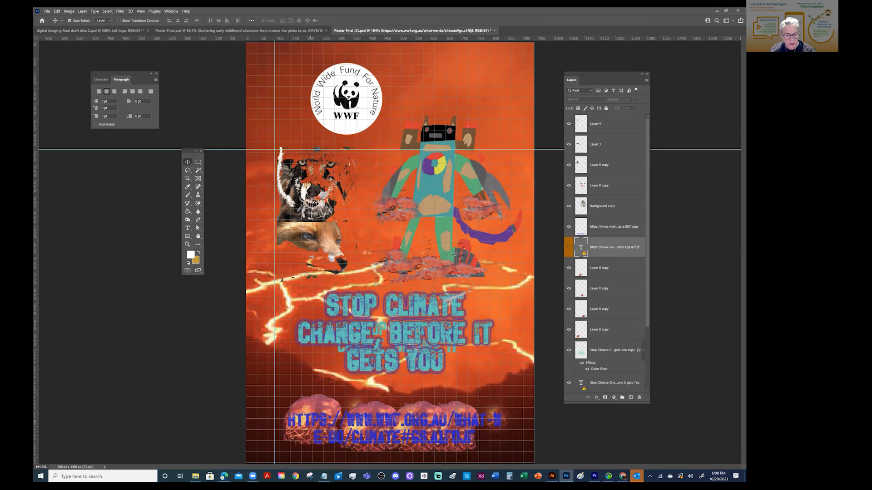
{"action": "left_click", "coordinate": [432, 439]}
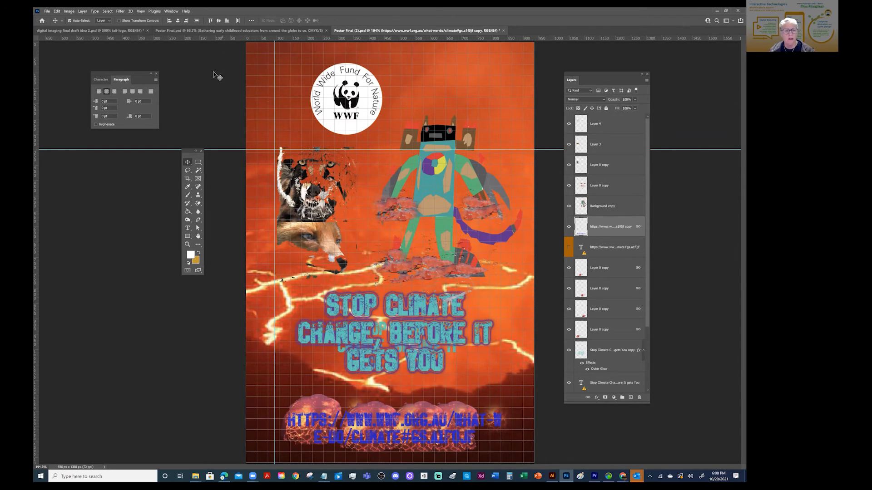
Step: Add a drop shadow to the slogan's copy layer with Normal blend mode, 100% opacity and a larger distance
{"action": "left_click", "coordinate": [448, 280]}
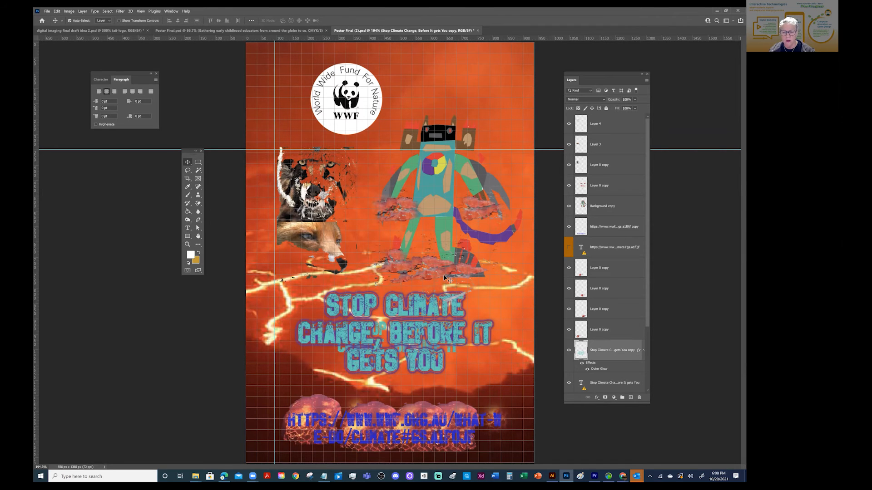
{"action": "left_click", "coordinate": [81, 11]}
{"action": "mouse_move", "coordinate": [92, 69]}
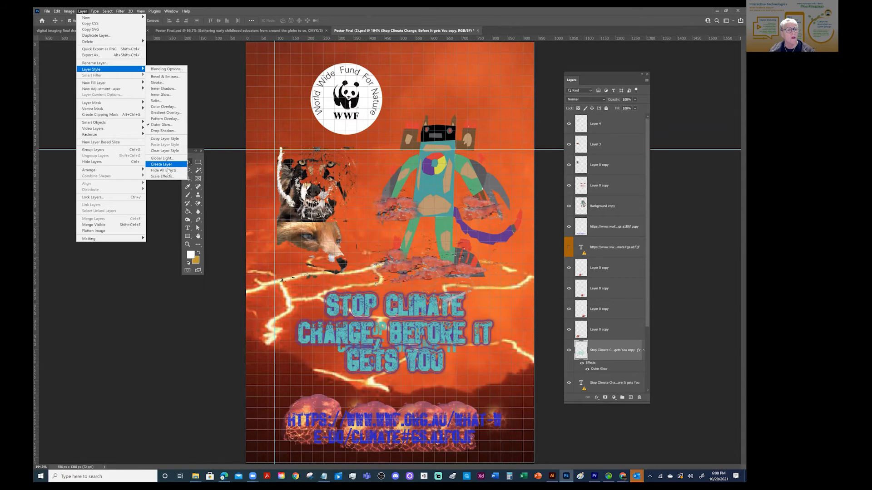
{"action": "left_click", "coordinate": [165, 131]}
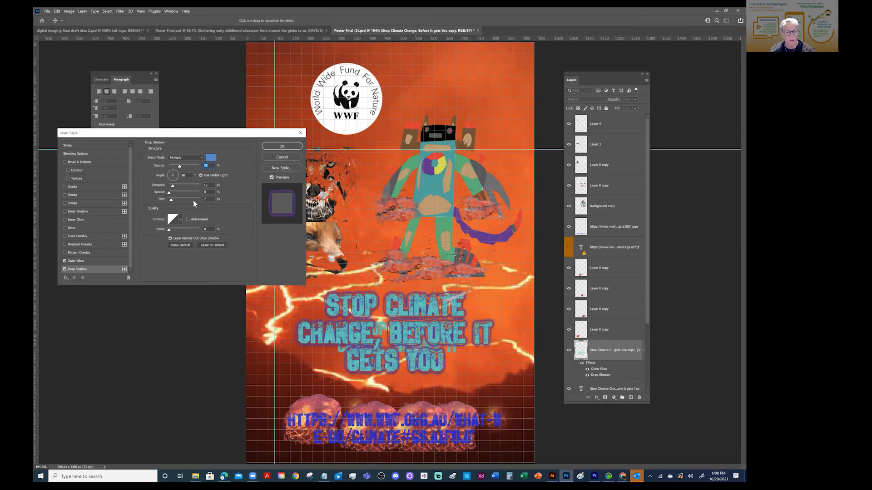
{"action": "left_click", "coordinate": [189, 157]}
{"action": "left_click", "coordinate": [183, 163]}
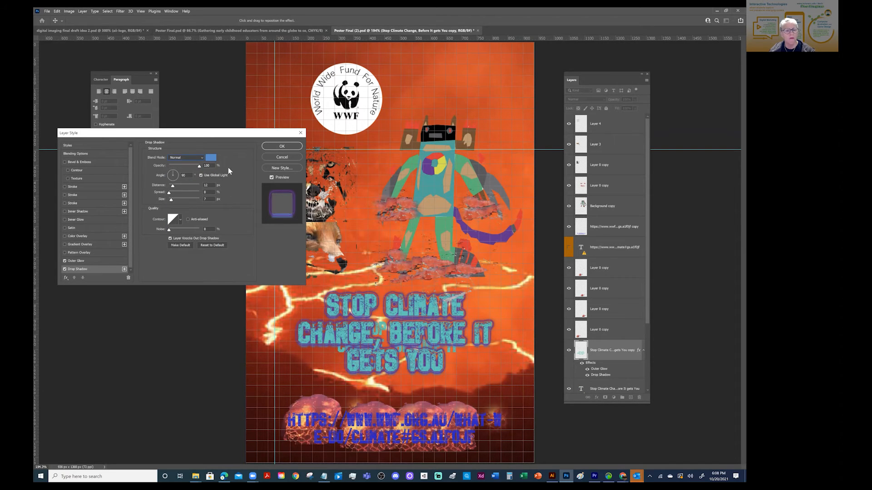
{"action": "left_click_drag", "start_coordinate": [171, 186], "coordinate": [183, 189]}
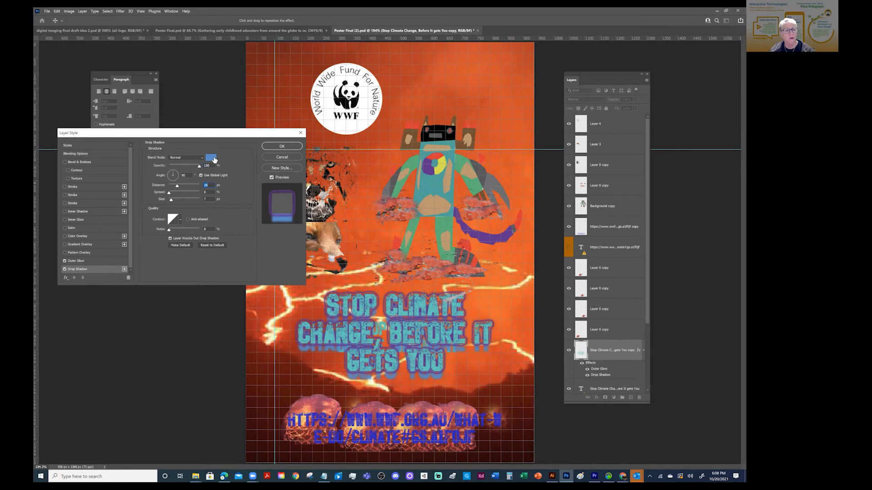
Step: Make the slogan's drop shadow white (#ffffff), with distance 4 px, spread about 26% and size 177 px
{"action": "left_click", "coordinate": [211, 157]}
{"action": "left_click", "coordinate": [167, 200]}
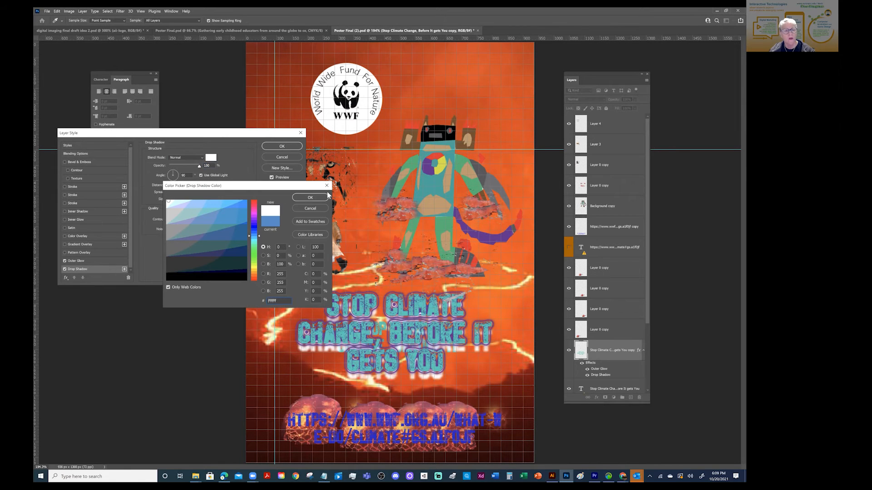
{"action": "left_click", "coordinate": [310, 198]}
{"action": "mouse_move", "coordinate": [171, 195]}
{"action": "left_mouse_down"}
{"action": "mouse_move", "coordinate": [191, 200]}
{"action": "mouse_move", "coordinate": [170, 187]}
{"action": "mouse_move", "coordinate": [177, 194]}
{"action": "left_mouse_up"}
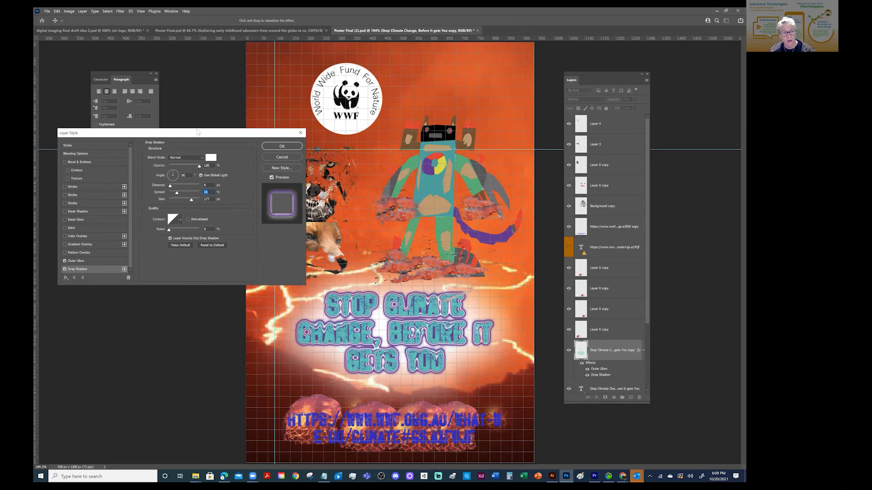
Step: Recolour the slogan's drop shadow with the yellow (#cccc33) sampled from the colour wheel on the robot's chest
{"action": "left_click_drag", "start_coordinate": [197, 135], "coordinate": [194, 84]}
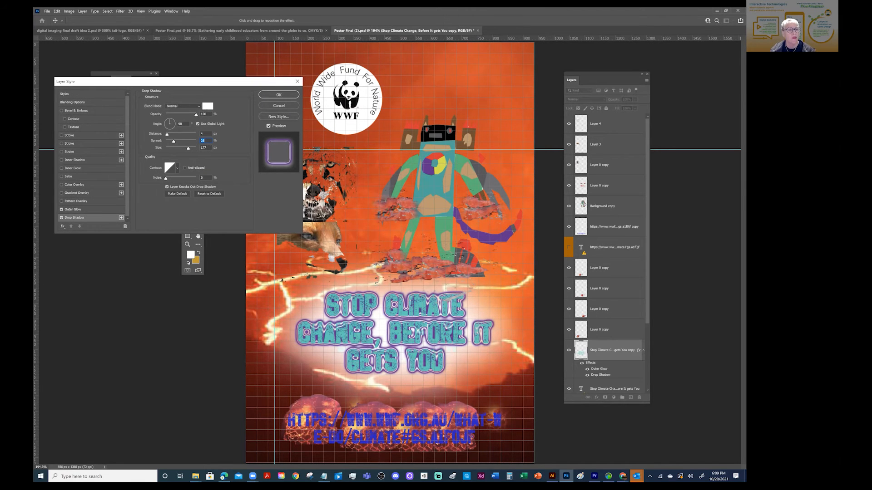
{"action": "left_click", "coordinate": [209, 106]}
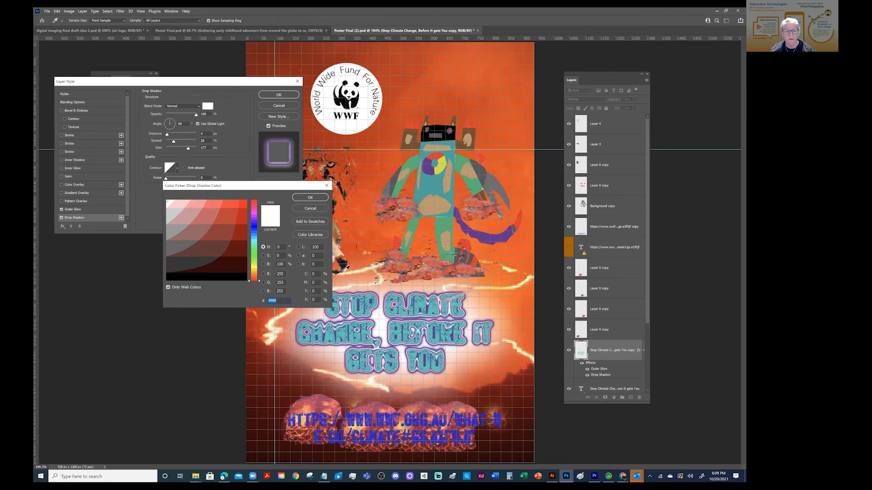
{"action": "left_click", "coordinate": [444, 166]}
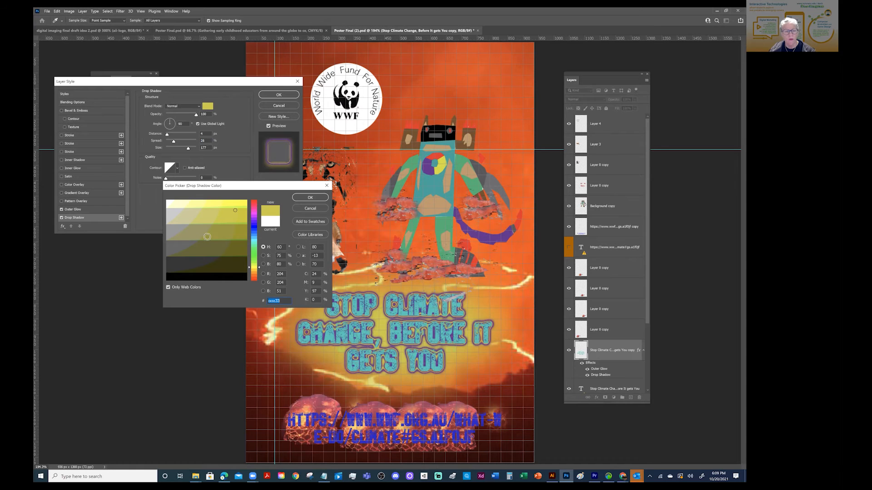
Step: Try orange (#cc6633, #cc9933) and turquoise (#33cccc) hues for the slogan's drop shadow
{"action": "left_click", "coordinate": [254, 276]}
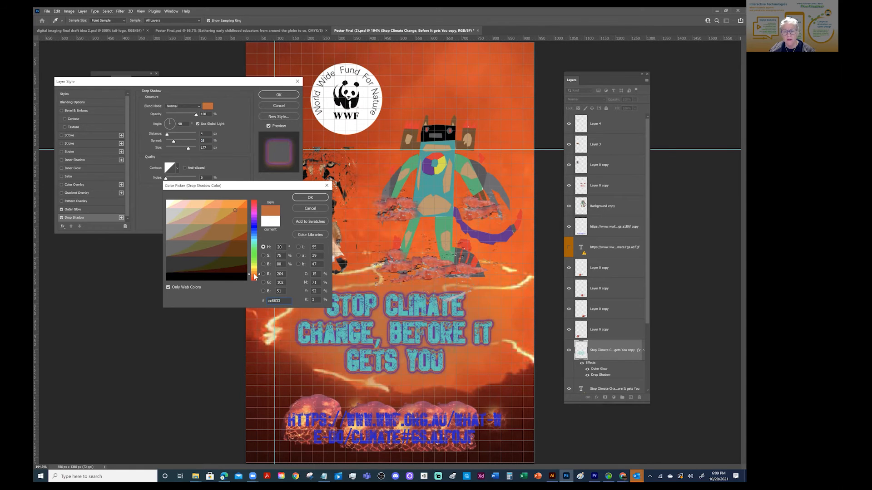
{"action": "left_click_drag", "start_coordinate": [254, 281], "coordinate": [254, 273]}
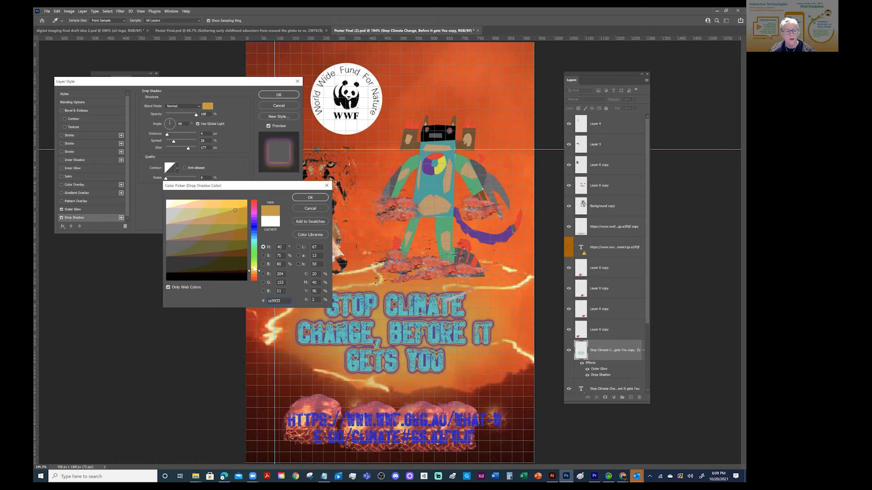
{"action": "left_click", "coordinate": [255, 267]}
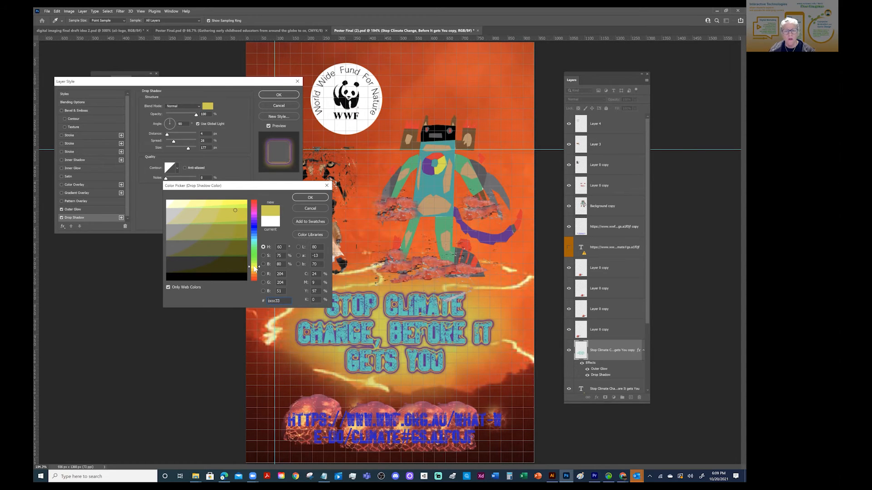
{"action": "left_click", "coordinate": [254, 239]}
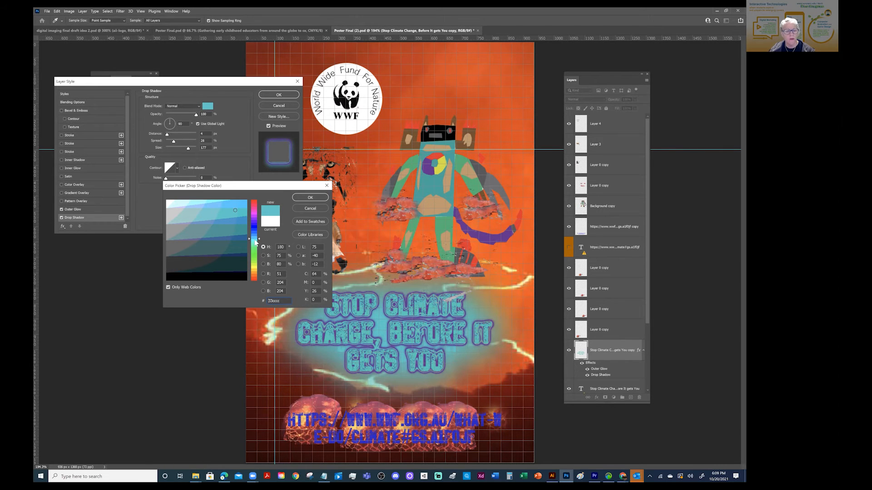
{"action": "left_click", "coordinate": [255, 271]}
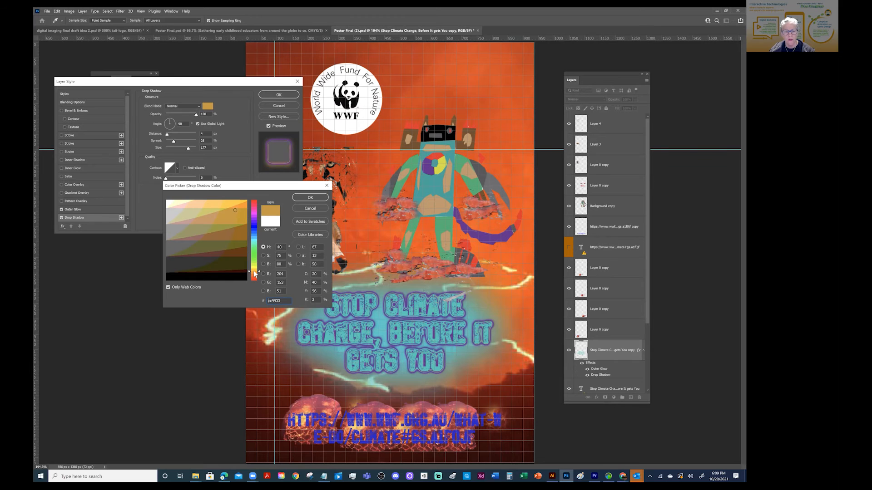
{"action": "left_click", "coordinate": [254, 239]}
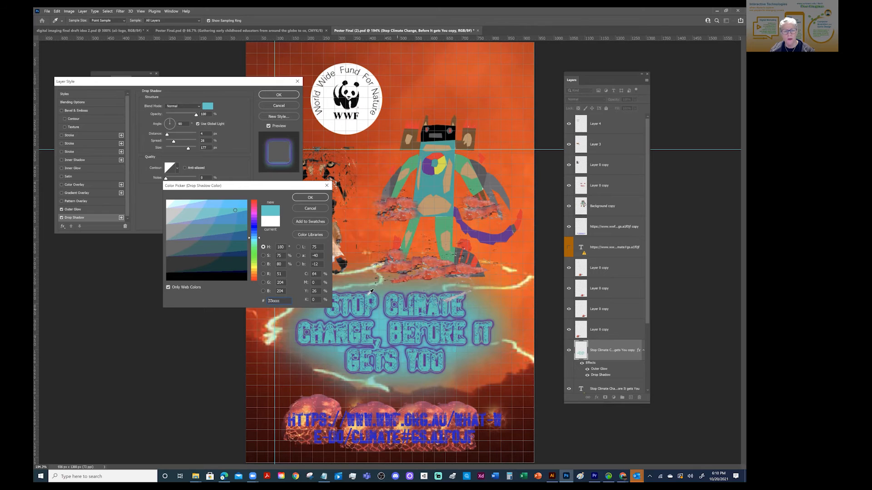
Step: Set the slogan's drop shadow colour to yellow (#cccc33) and apply the layer style
{"action": "left_click", "coordinate": [254, 269]}
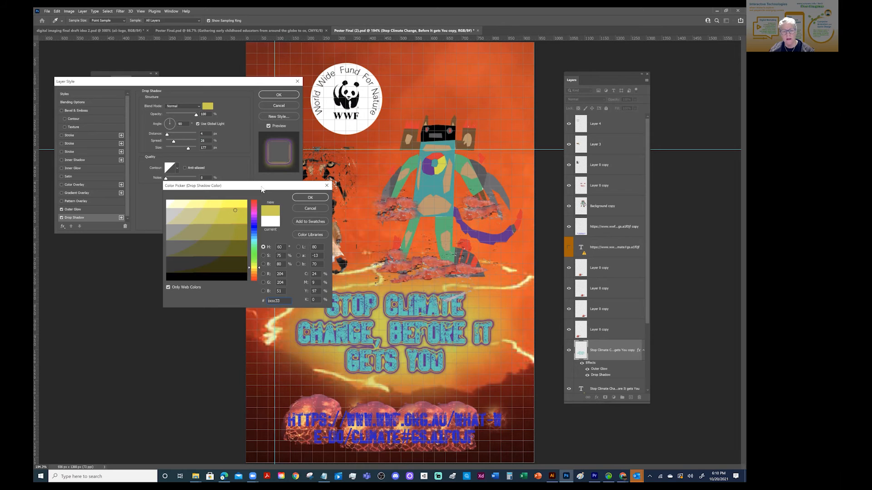
{"action": "left_click_drag", "start_coordinate": [266, 186], "coordinate": [168, 297]}
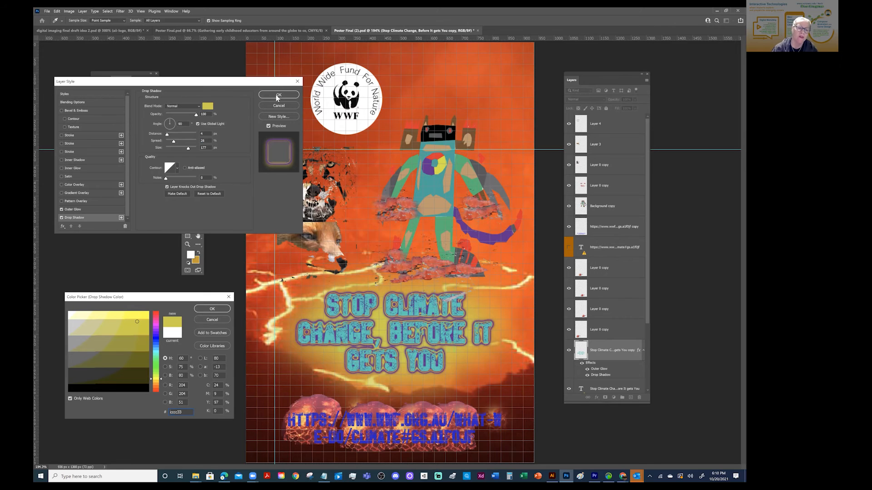
{"action": "left_click", "coordinate": [212, 311]}
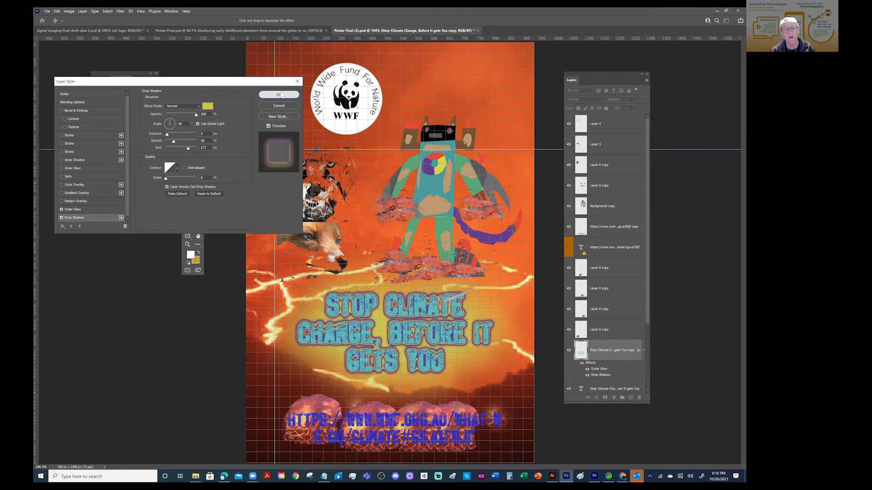
{"action": "left_click", "coordinate": [278, 95]}
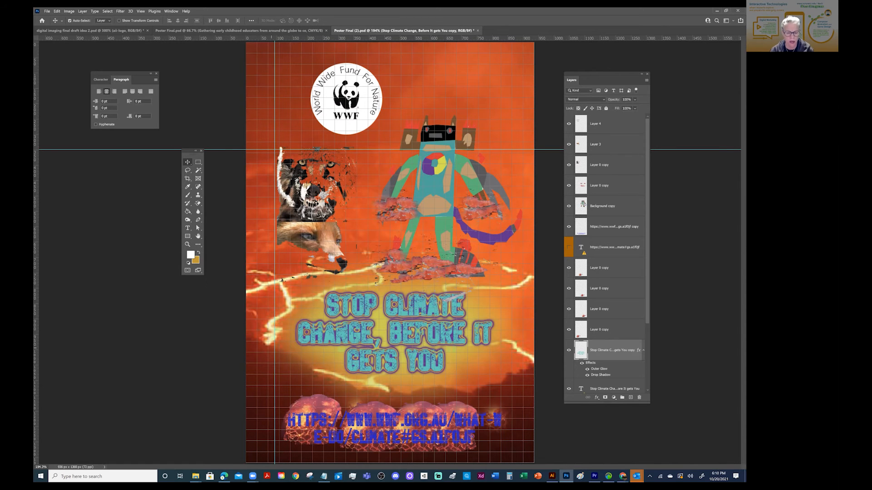
Step: Switch to the open Chrome window and search Google for "smoke" in a new tab
{"action": "left_click", "coordinate": [296, 477]}
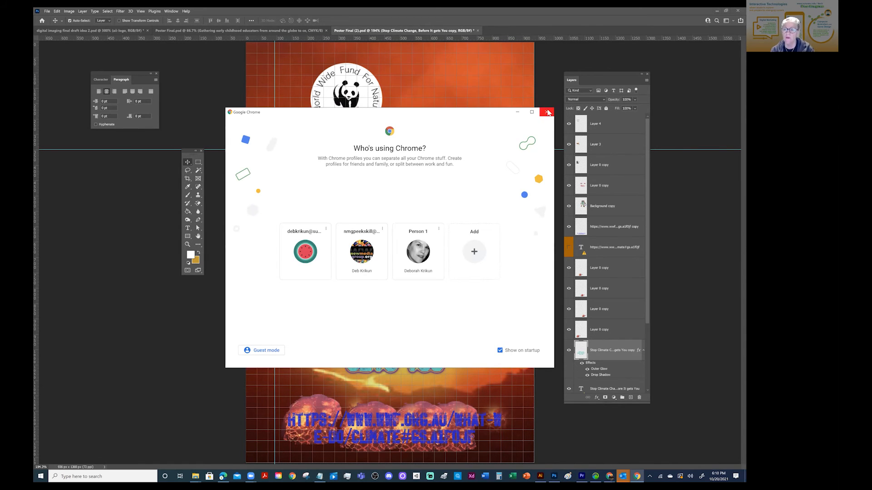
{"action": "left_click", "coordinate": [547, 112]}
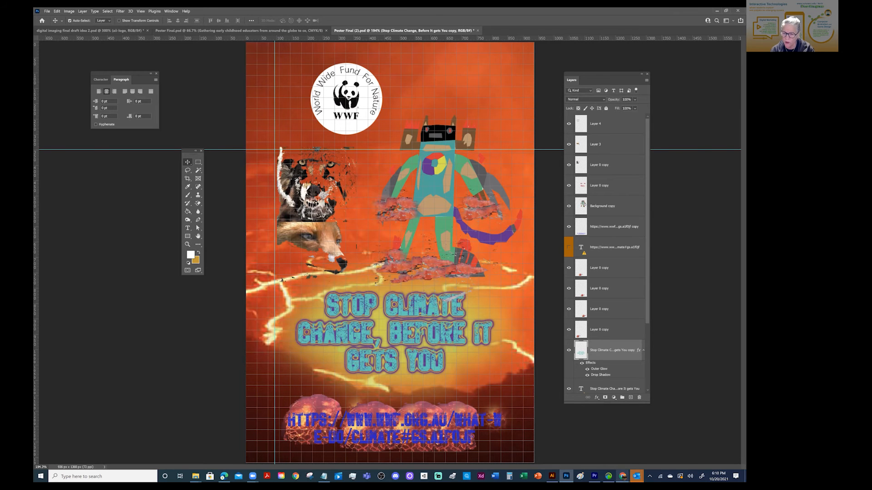
{"action": "mouse_move", "coordinate": [622, 477]}
{"action": "left_click", "coordinate": [655, 444]}
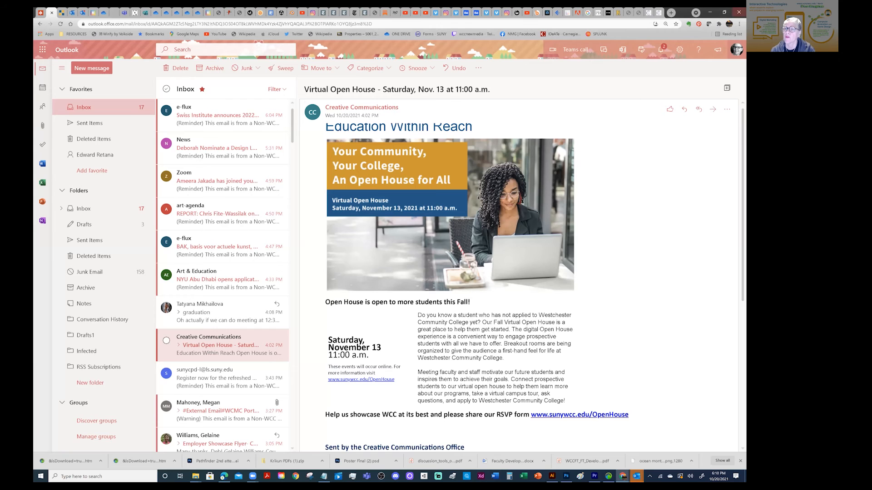
{"action": "left_click", "coordinate": [671, 12]}
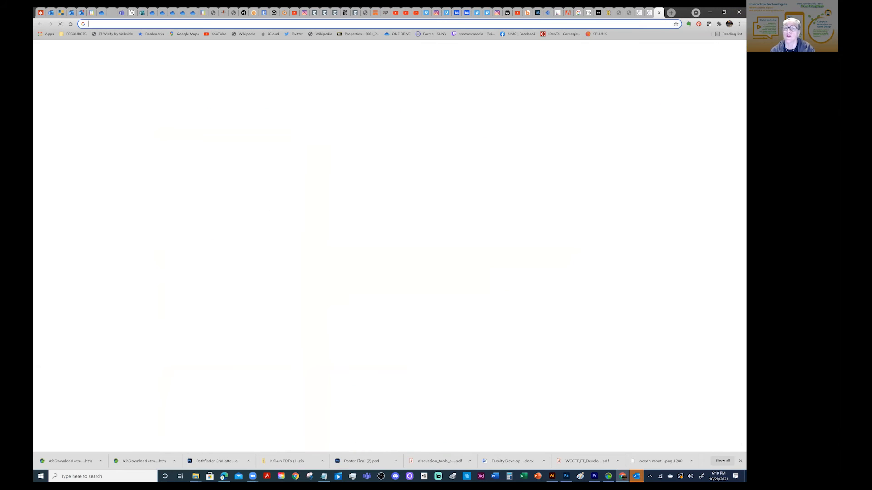
{"action": "left_click", "coordinate": [190, 25]}
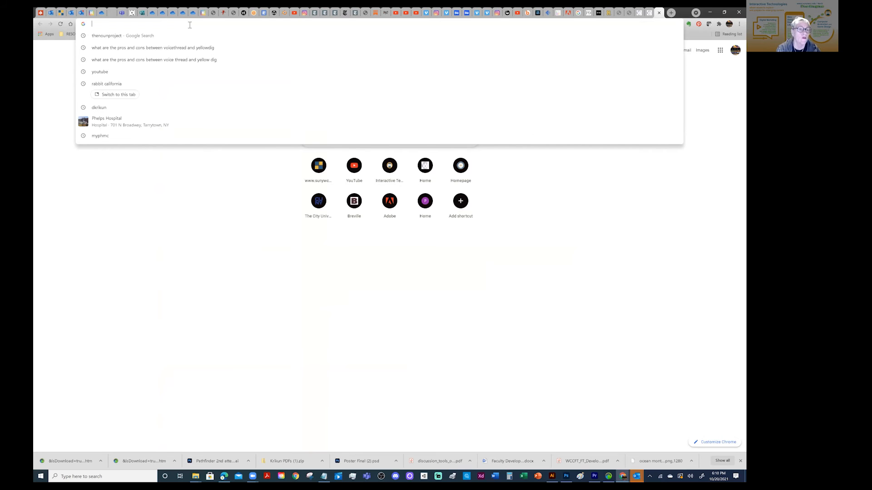
{"action": "type", "text": "smoke"}
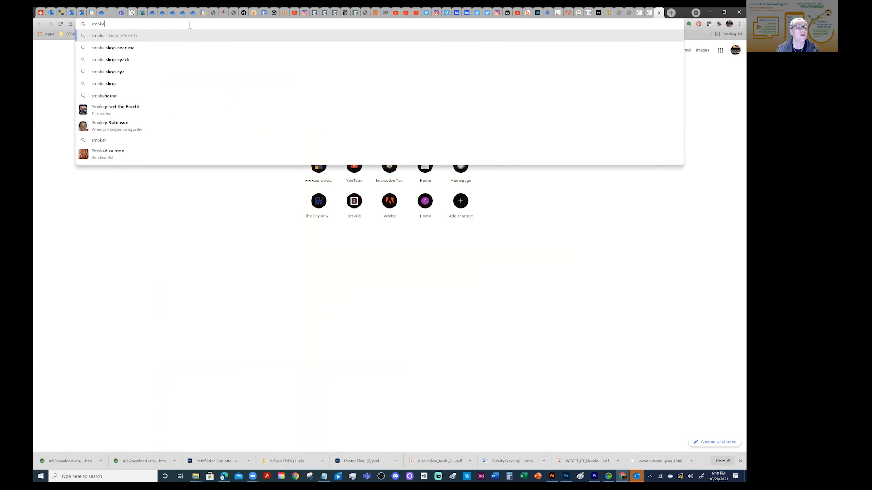
{"action": "key", "text": "Return"}
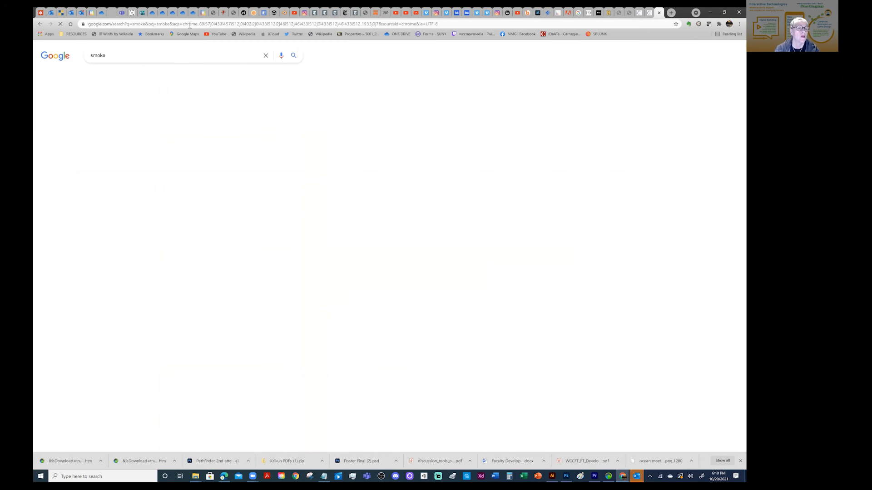
Step: Show the image results for smoke and limit them to large images
{"action": "left_click", "coordinate": [152, 78]}
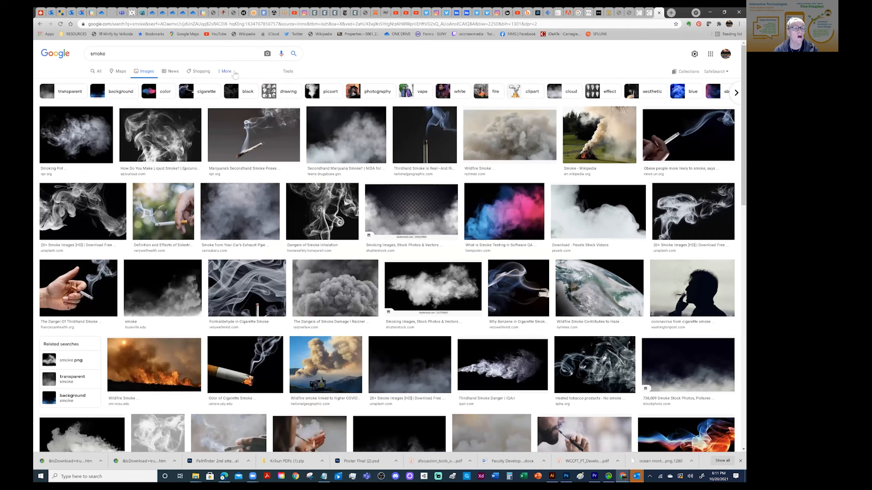
{"action": "left_click", "coordinate": [288, 72]}
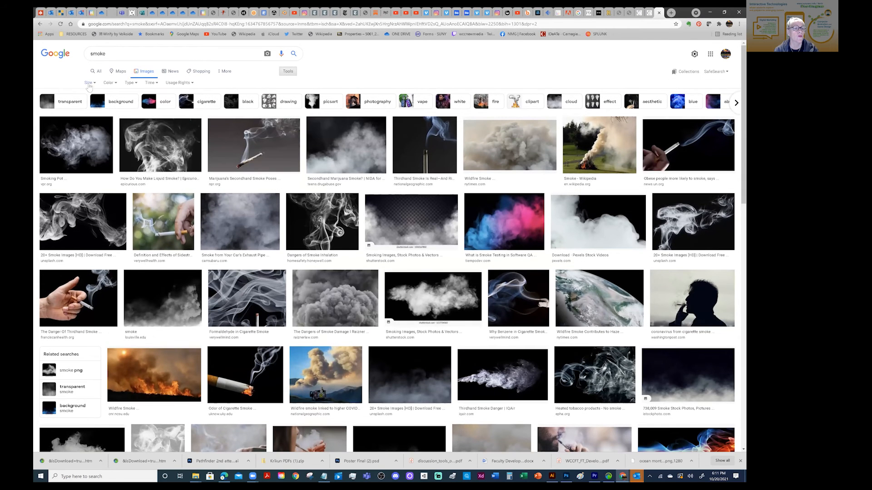
{"action": "left_click", "coordinate": [90, 86]}
{"action": "left_click", "coordinate": [97, 97]}
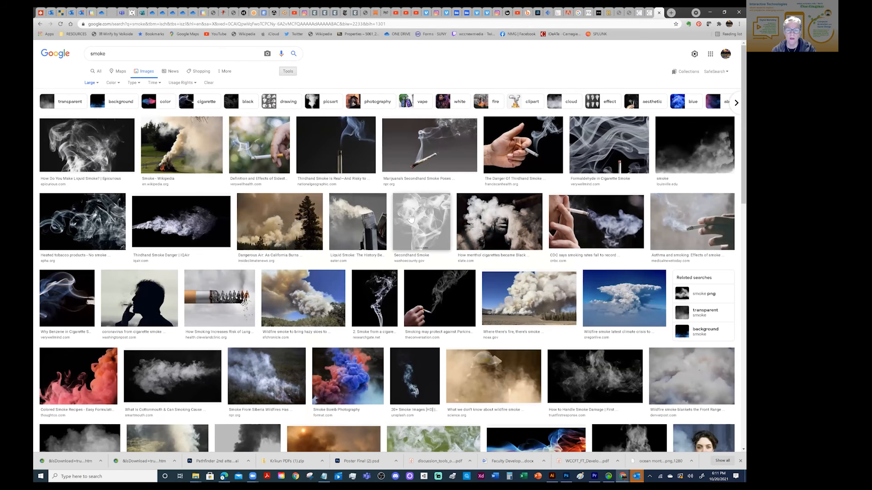
Step: Save the white transparent "Secondhand Smoke" picture as the PNG file whitesmoke in the Downloads folder
{"action": "left_click", "coordinate": [411, 218]}
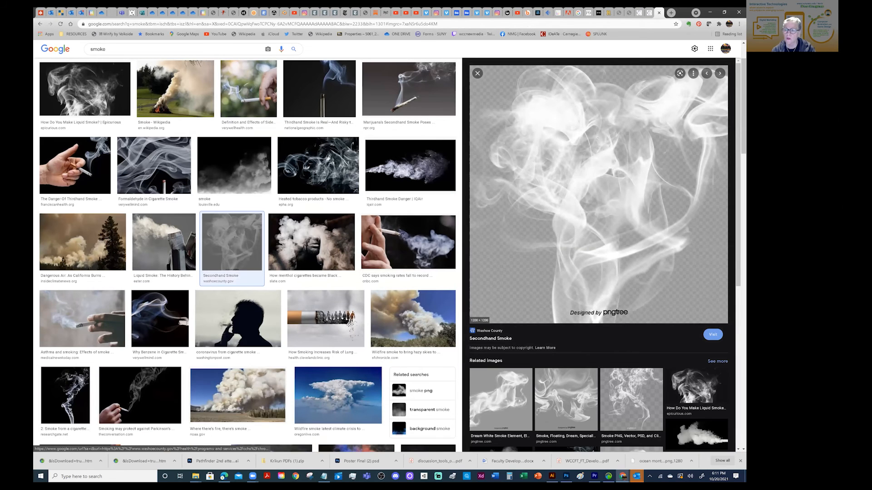
{"action": "right_click", "coordinate": [639, 184]}
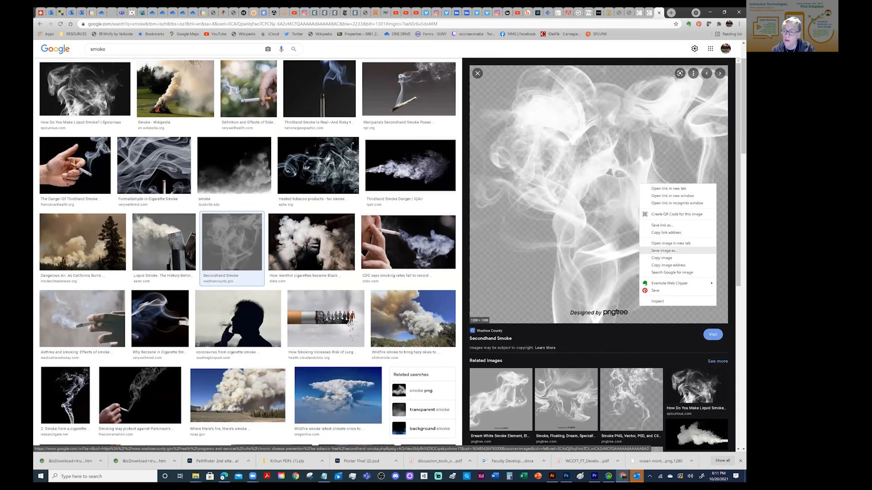
{"action": "left_click", "coordinate": [664, 251]}
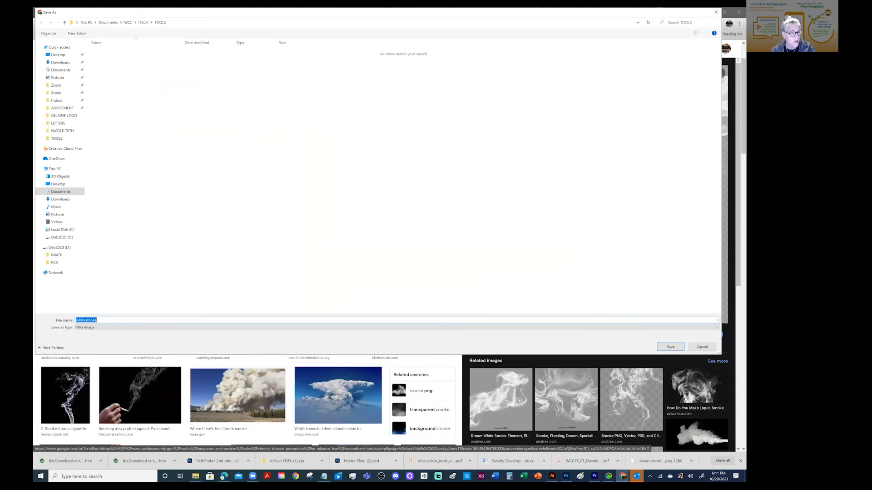
{"action": "left_click", "coordinate": [65, 63]}
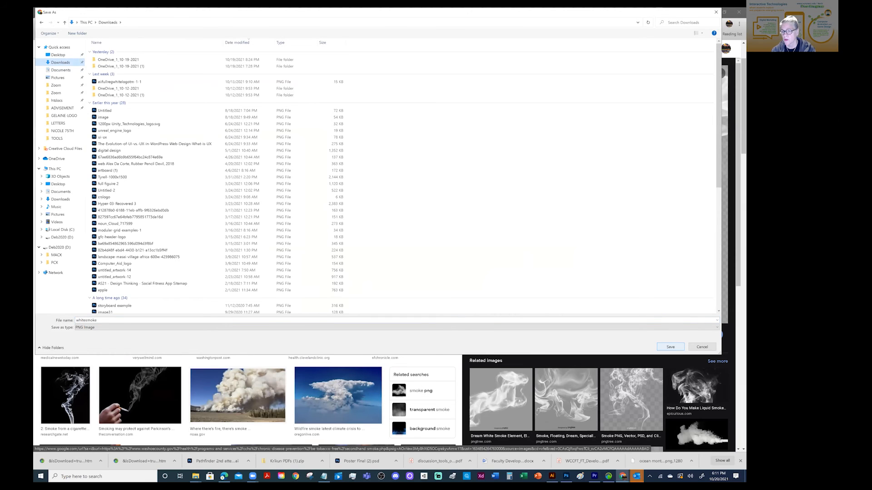
{"action": "key", "text": "Return"}
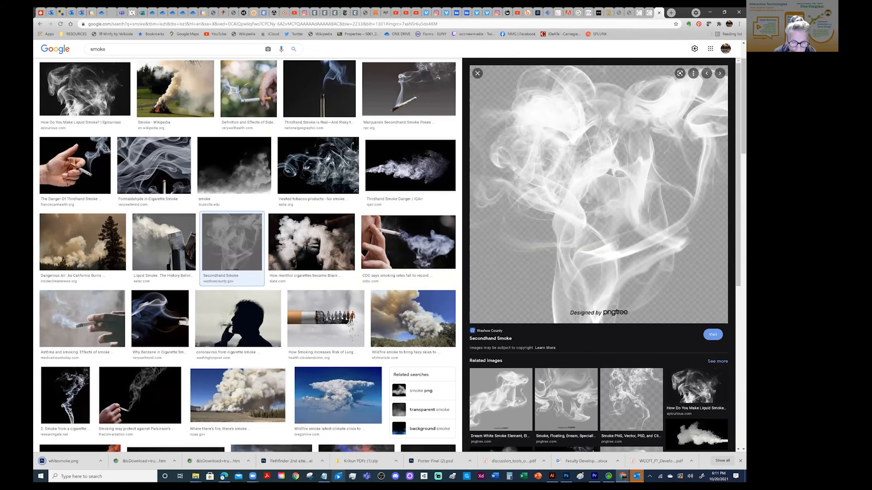
Step: Switch back to Photoshop and open the whitesmoke PNG from the Downloads folder
{"action": "key", "text": "alt+Tab"}
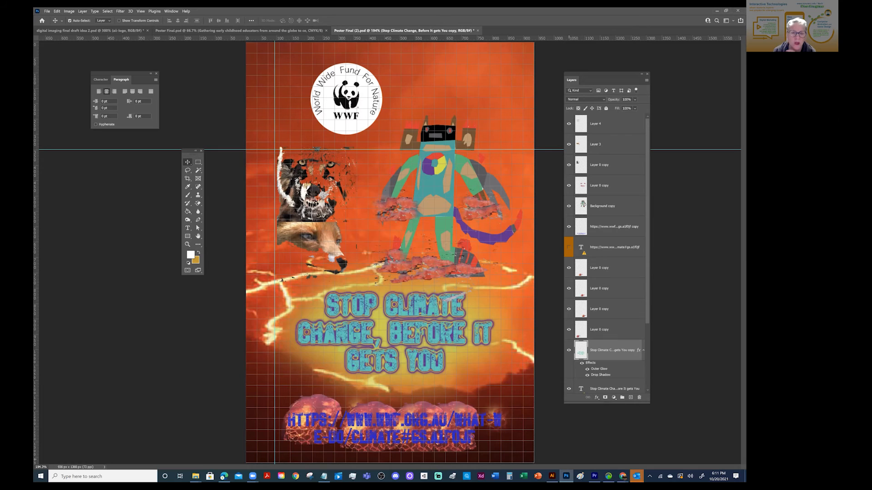
{"action": "left_click", "coordinate": [45, 11]}
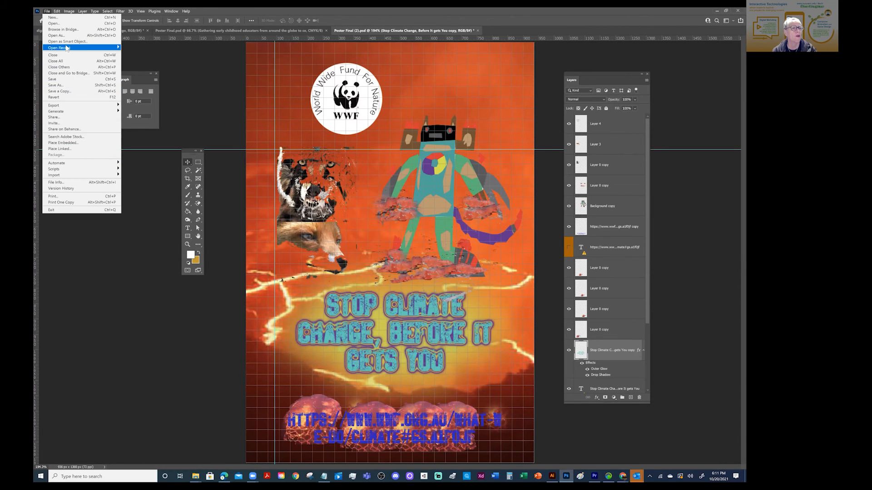
{"action": "left_click", "coordinate": [56, 23]}
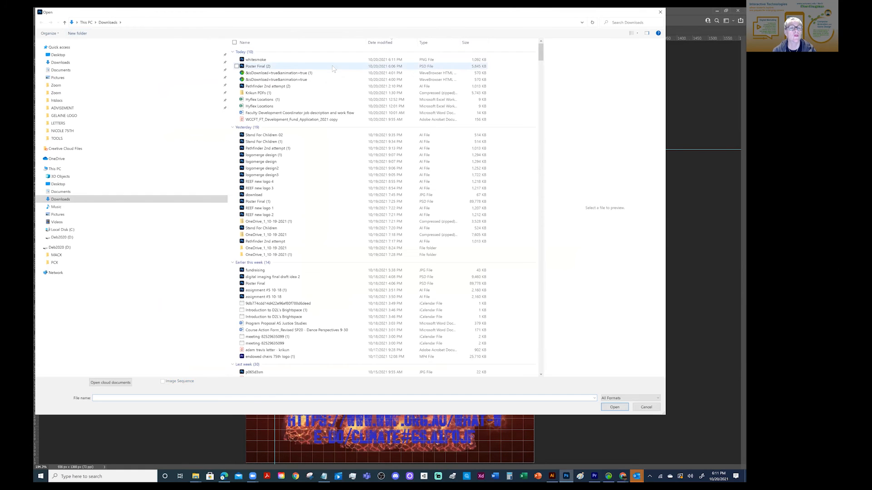
{"action": "left_click", "coordinate": [258, 60]}
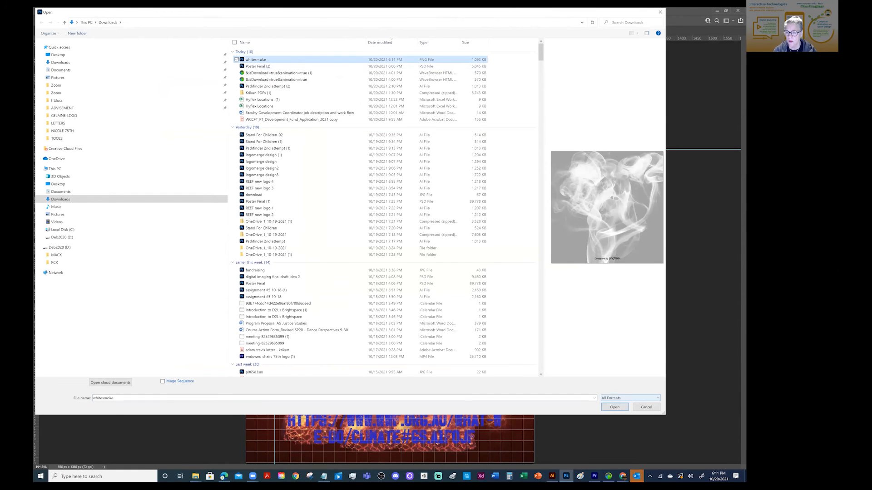
{"action": "double_click", "coordinate": [258, 61]}
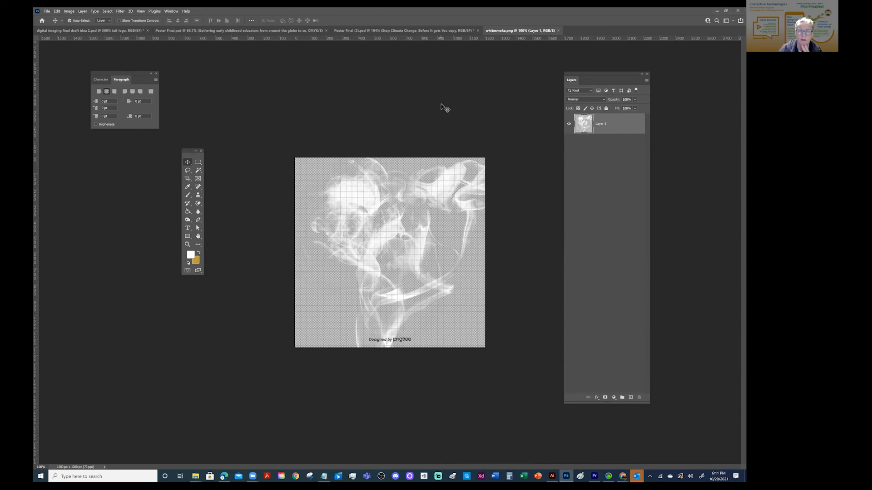
Step: Set the white smoke image's resolution to 160 pixels/inch
{"action": "left_click", "coordinate": [69, 11]}
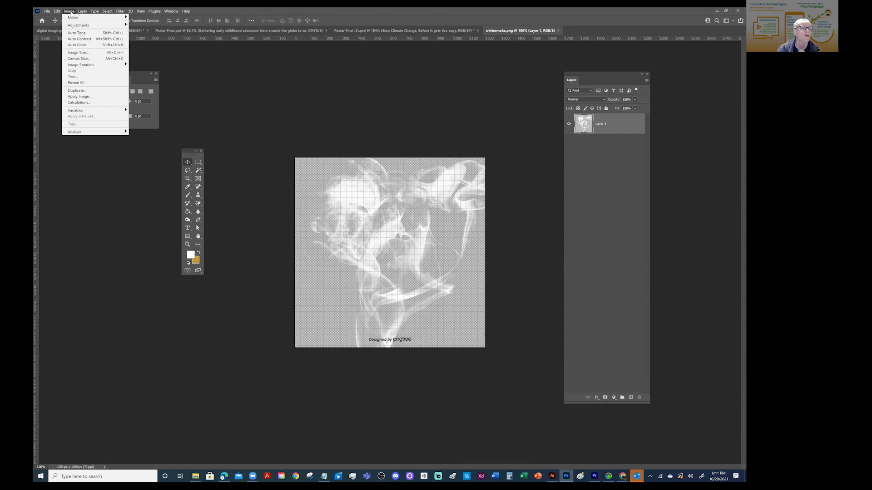
{"action": "left_click", "coordinate": [79, 52]}
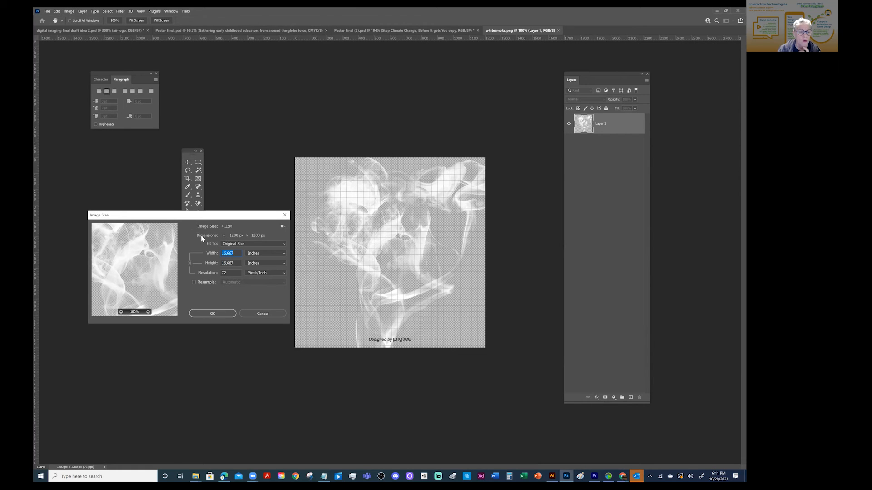
{"action": "left_click", "coordinate": [198, 273]}
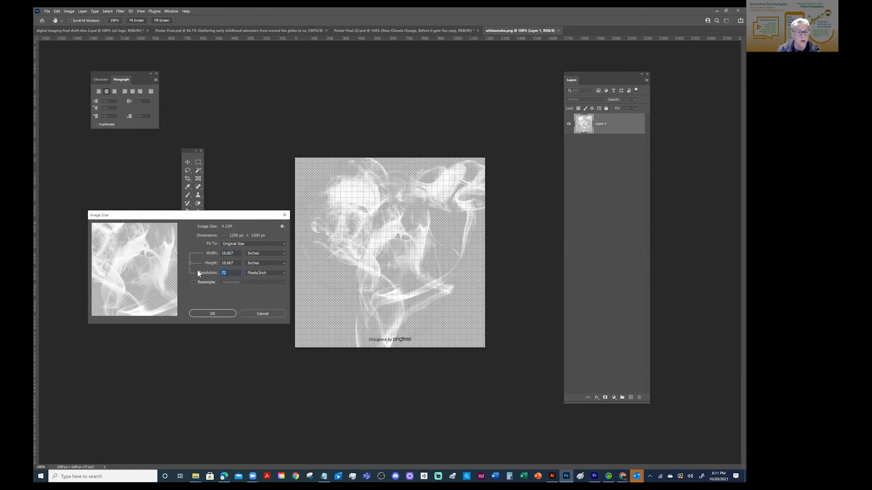
{"action": "type", "text": "1"}
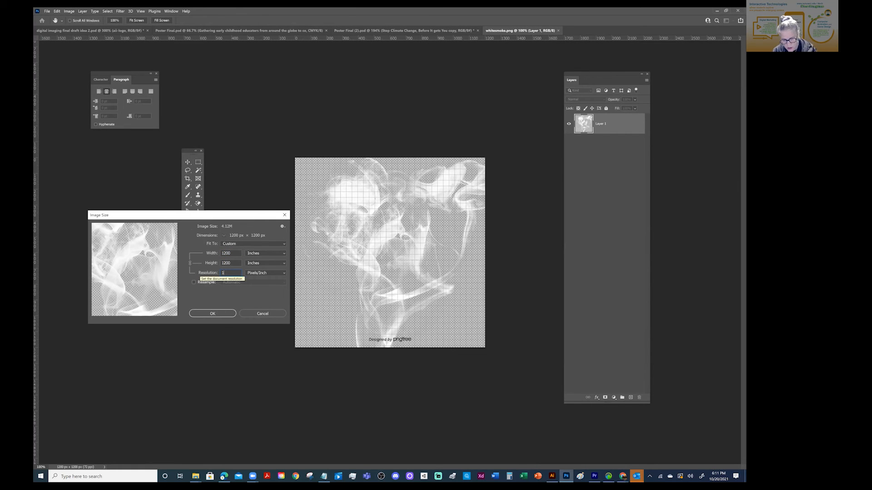
{"action": "type", "text": "60"}
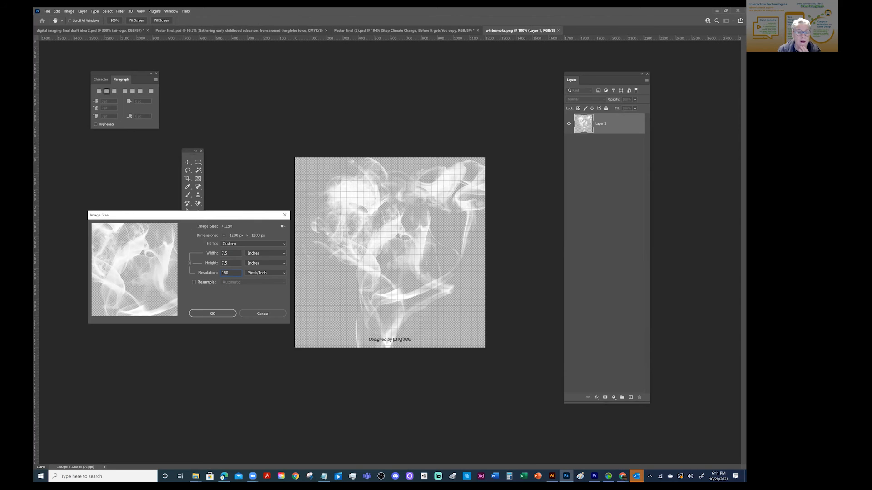
{"action": "left_click", "coordinate": [210, 317]}
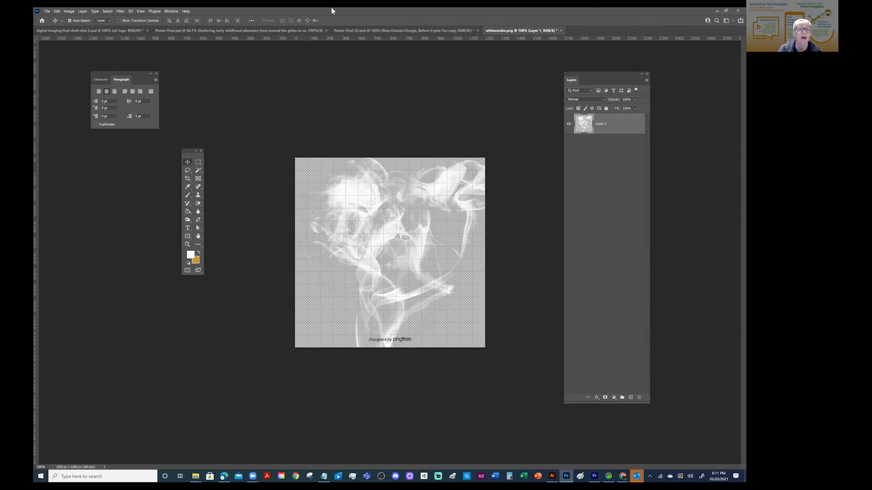
Step: Float the whitesmoke document, copy its smoke layer into the climate change poster, and close whitesmoke.png without saving
{"action": "left_click_drag", "start_coordinate": [520, 30], "coordinate": [536, 92]}
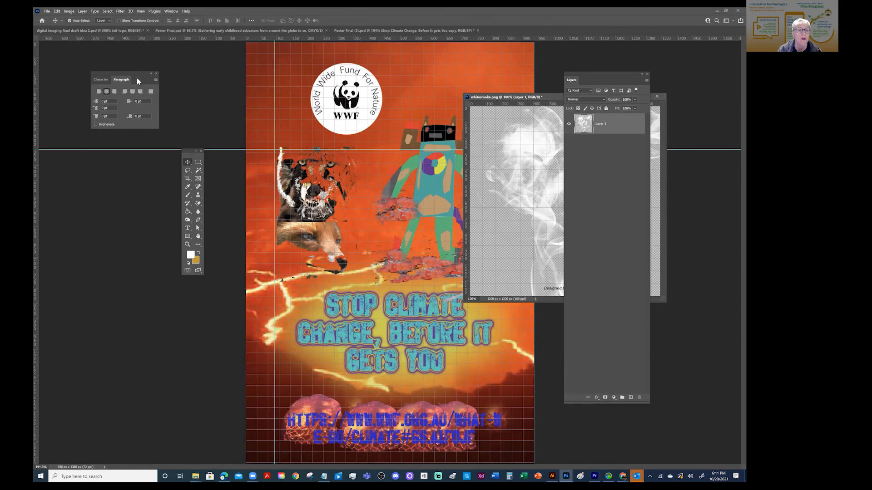
{"action": "left_click_drag", "start_coordinate": [536, 167], "coordinate": [375, 192]}
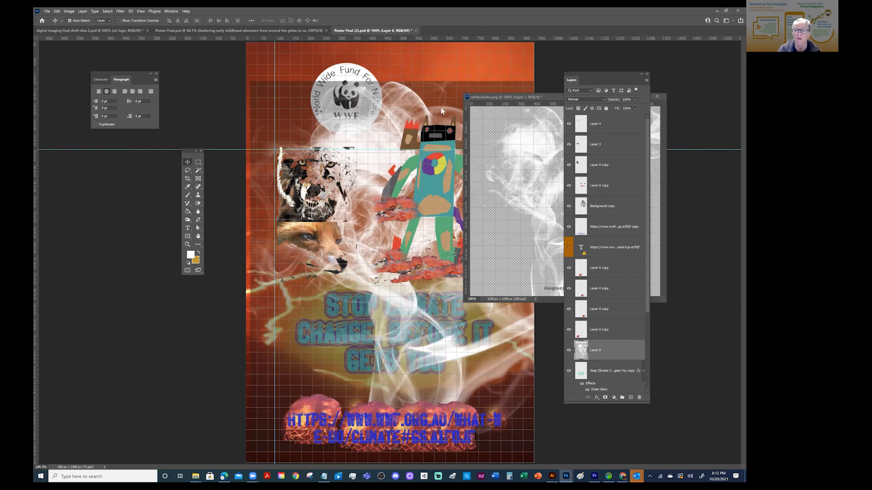
{"action": "left_click_drag", "start_coordinate": [490, 96], "coordinate": [174, 154]}
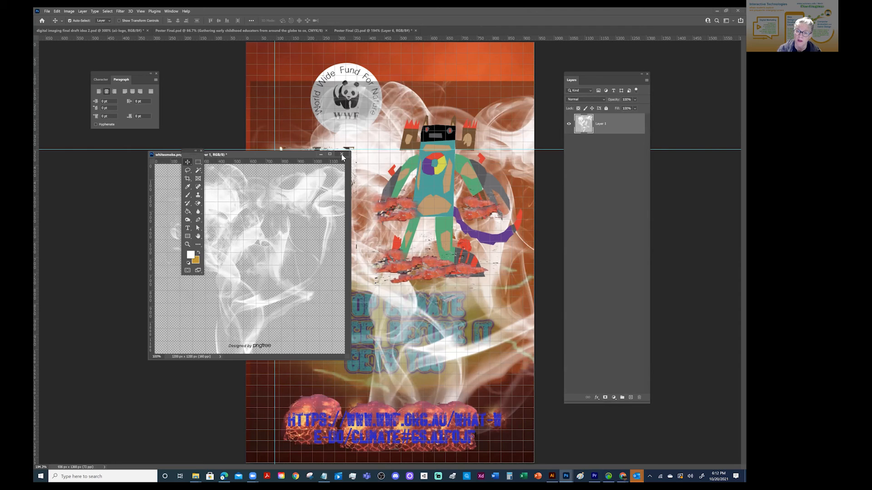
{"action": "left_click", "coordinate": [341, 155]}
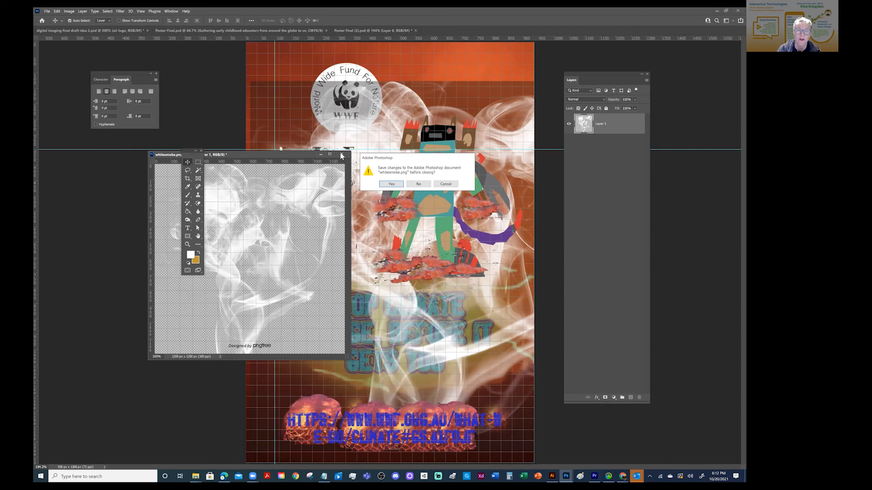
{"action": "left_click", "coordinate": [418, 184]}
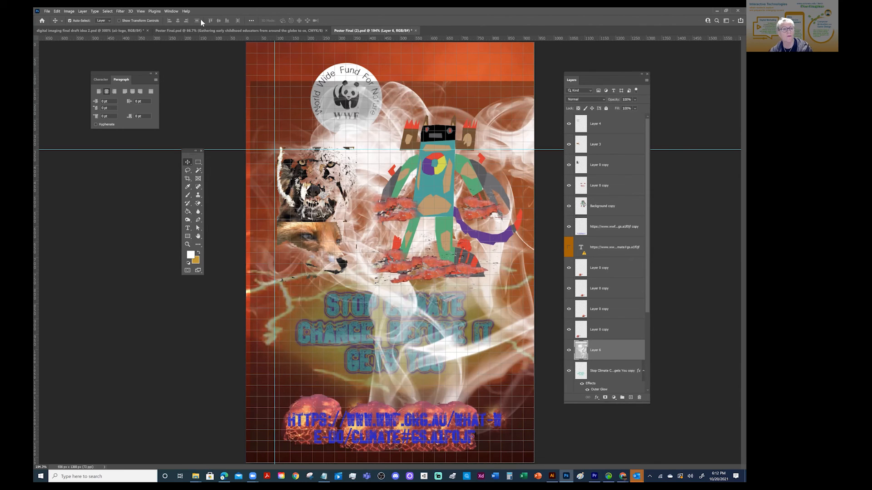
Step: Show the poster at 100% and move the smoke layer up over the poster's upper part
{"action": "left_click", "coordinate": [141, 12]}
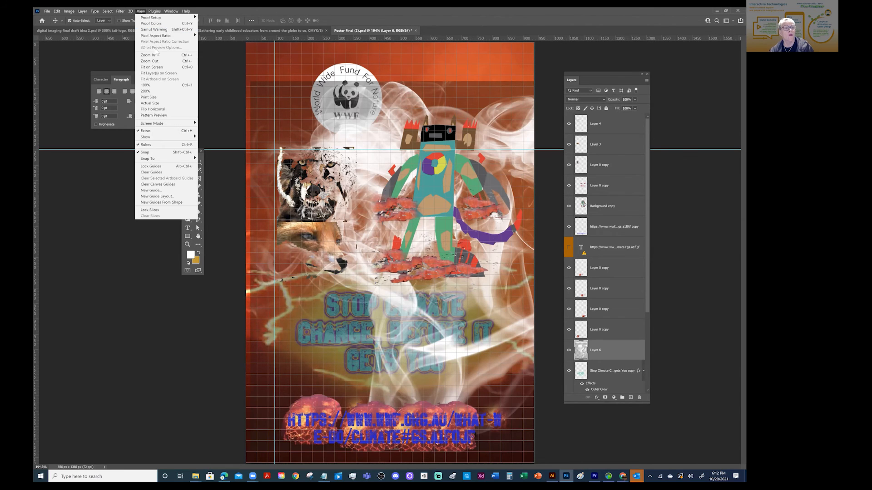
{"action": "left_click", "coordinate": [156, 68]}
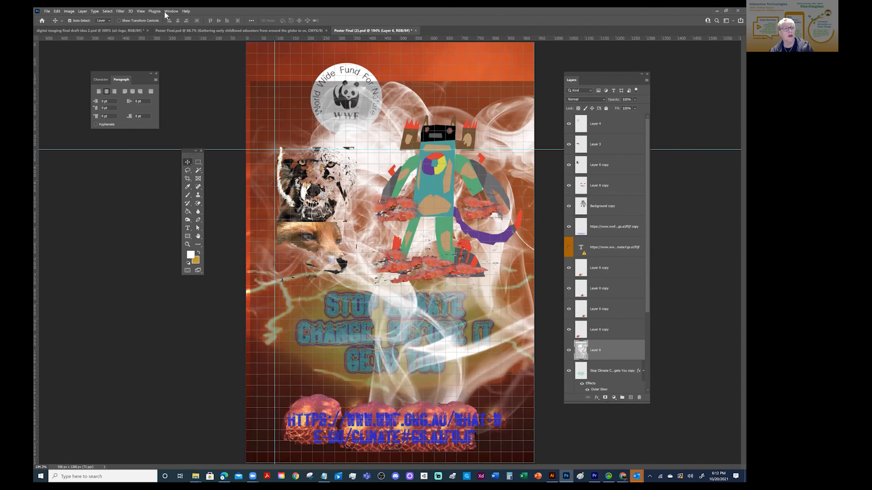
{"action": "left_click", "coordinate": [142, 12]}
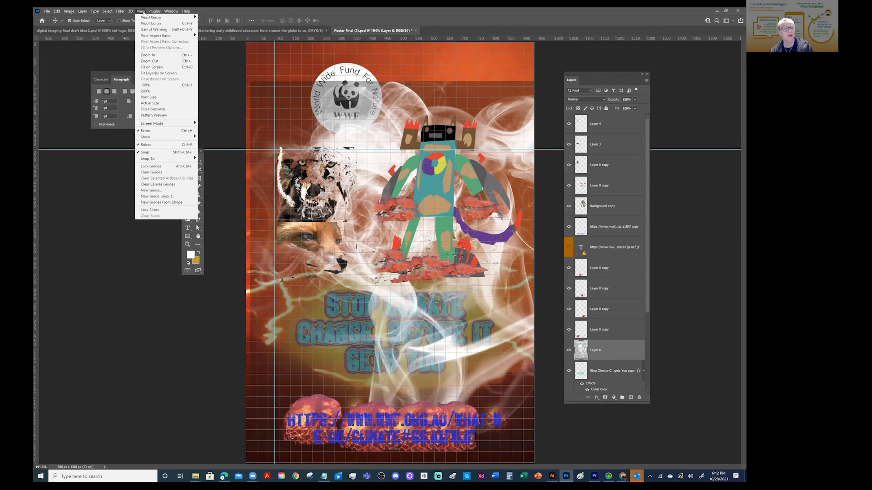
{"action": "left_click", "coordinate": [144, 72]}
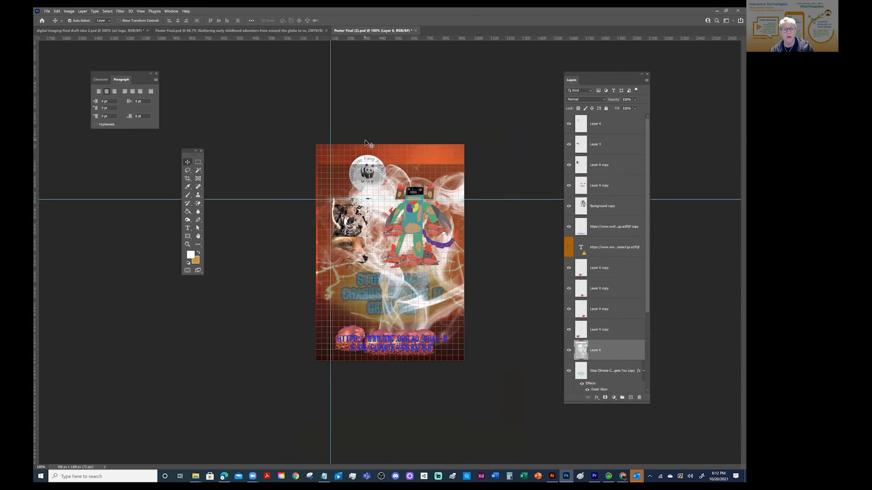
{"action": "left_click_drag", "start_coordinate": [382, 200], "coordinate": [349, 146]}
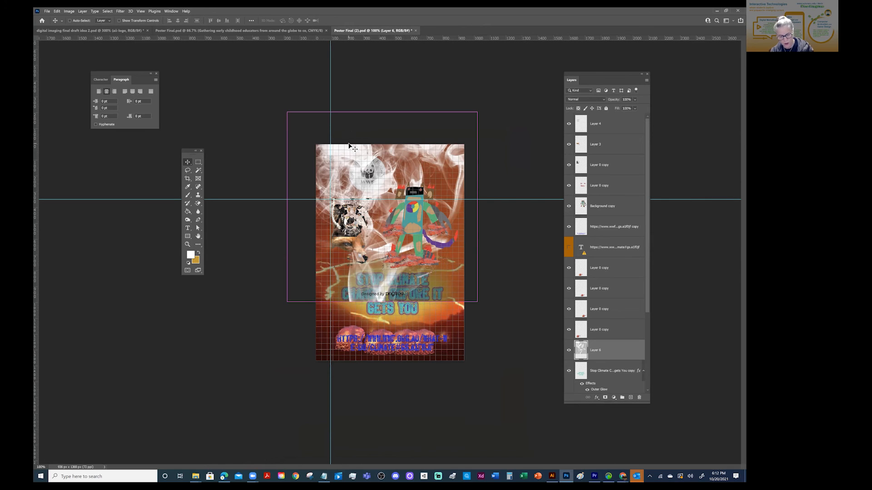
Step: Free-transform the smoke to 82% width and 55.5% height so it spans the poster's top area behind the WWF logo
{"action": "key", "text": "ctrl+t"}
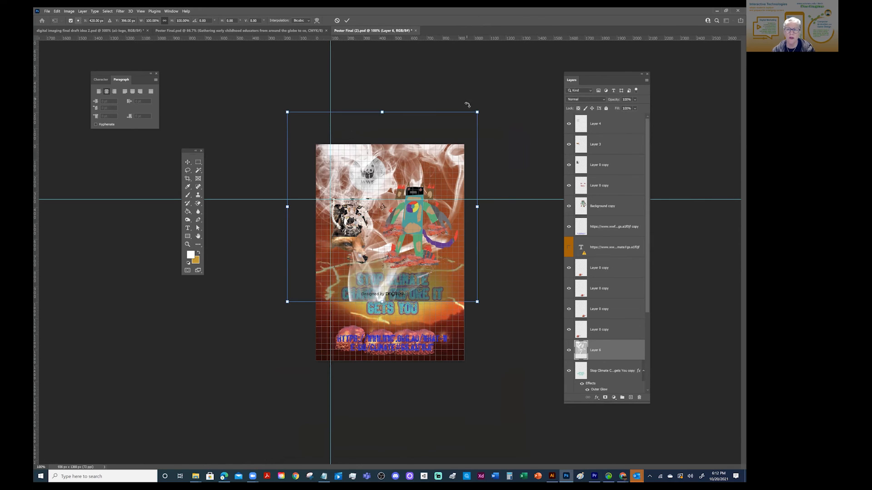
{"action": "left_click_drag", "start_coordinate": [477, 112], "coordinate": [399, 189]}
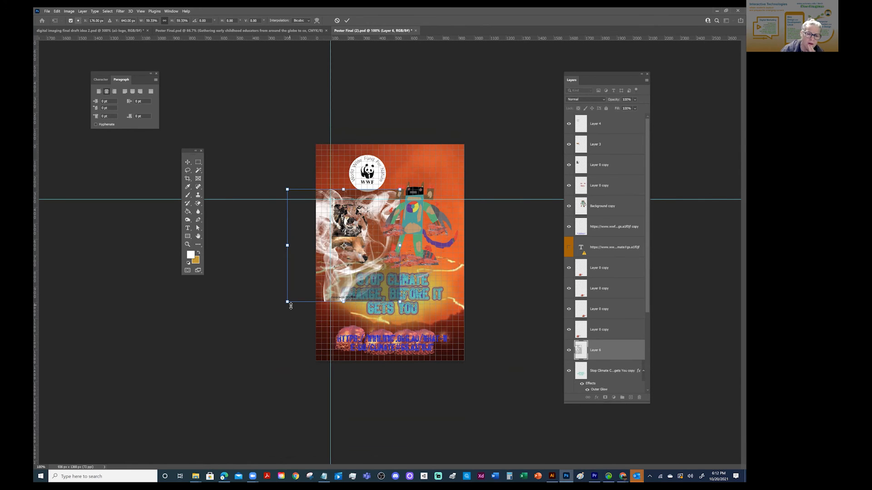
{"action": "left_click_drag", "start_coordinate": [319, 217], "coordinate": [343, 149]}
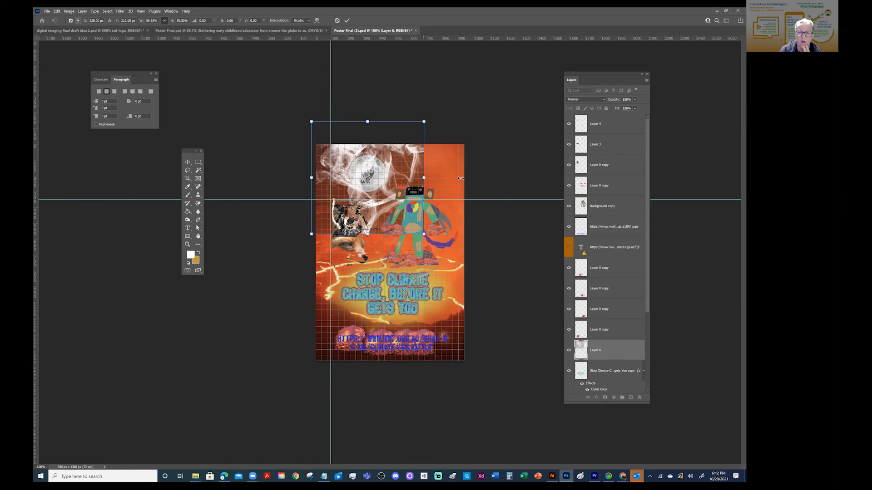
{"action": "left_click_drag", "start_coordinate": [461, 178], "coordinate": [486, 165]}
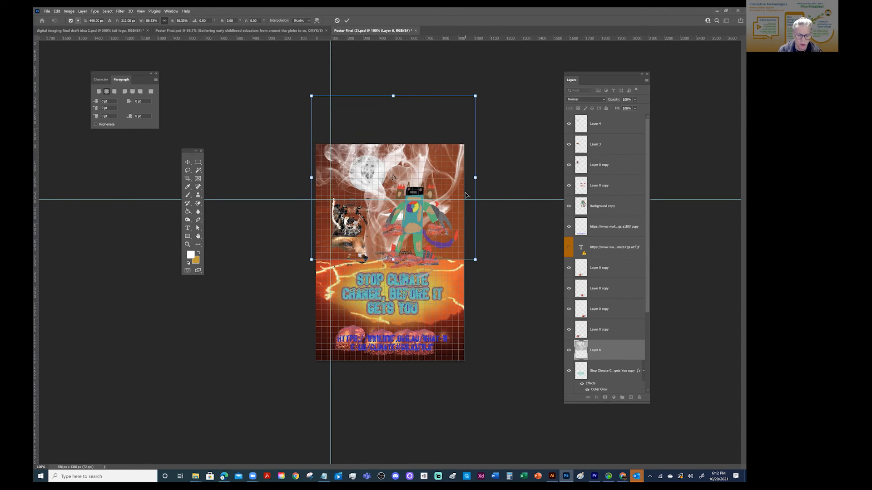
{"action": "mouse_move", "coordinate": [476, 178]}
{"action": "left_mouse_down"}
{"action": "mouse_move", "coordinate": [427, 179]}
{"action": "mouse_move", "coordinate": [470, 178]}
{"action": "left_mouse_up"}
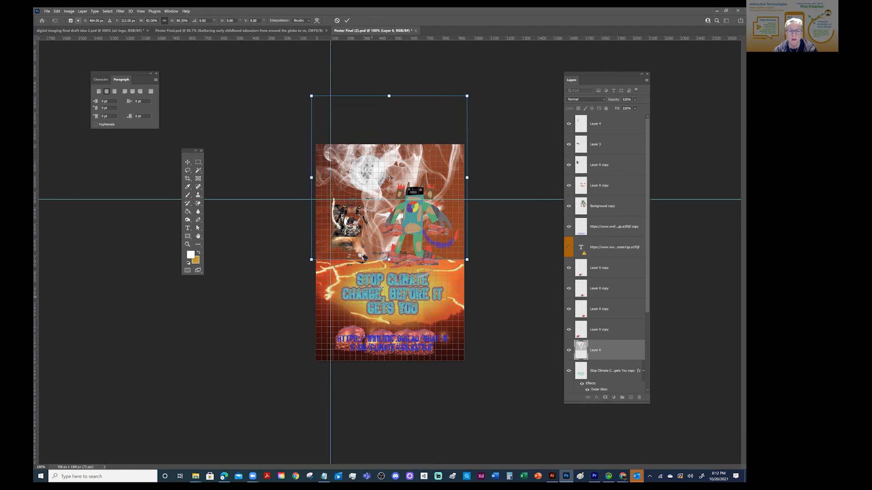
{"action": "left_click_drag", "start_coordinate": [389, 259], "coordinate": [394, 201]}
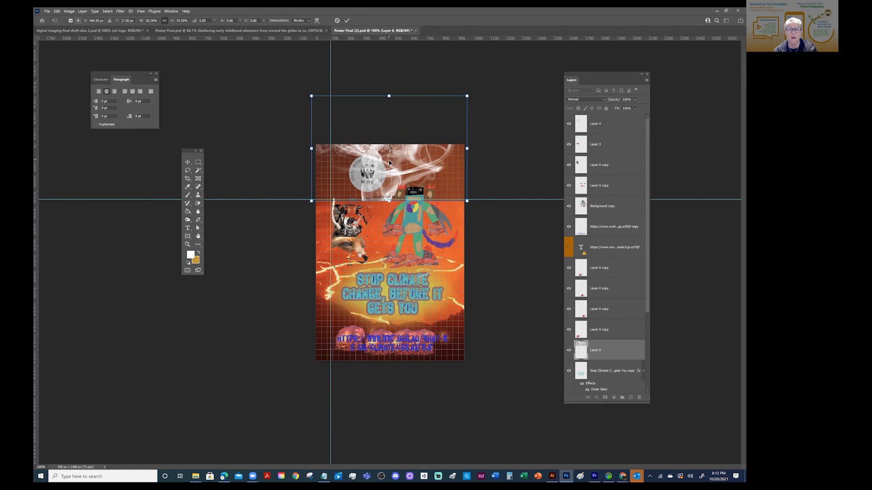
{"action": "left_click_drag", "start_coordinate": [349, 158], "coordinate": [376, 174]}
{"action": "key", "text": "Return"}
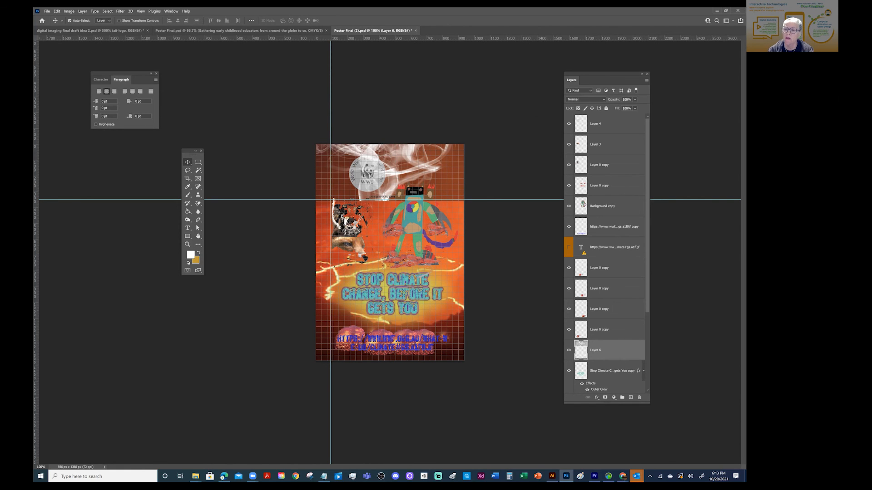
Step: Set the smoke layer's blending mode to Darken
{"action": "left_click", "coordinate": [585, 99]}
{"action": "key", "text": "Down"}
{"action": "key", "text": "Down"}
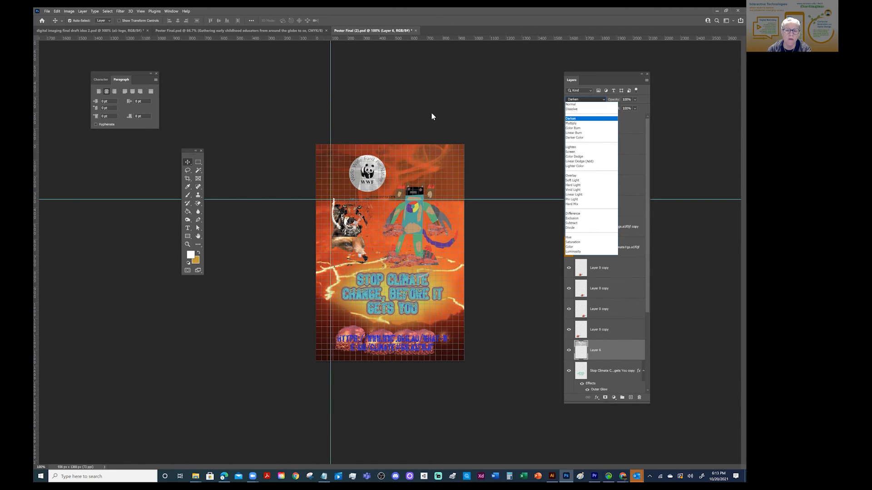
{"action": "key", "text": "Return"}
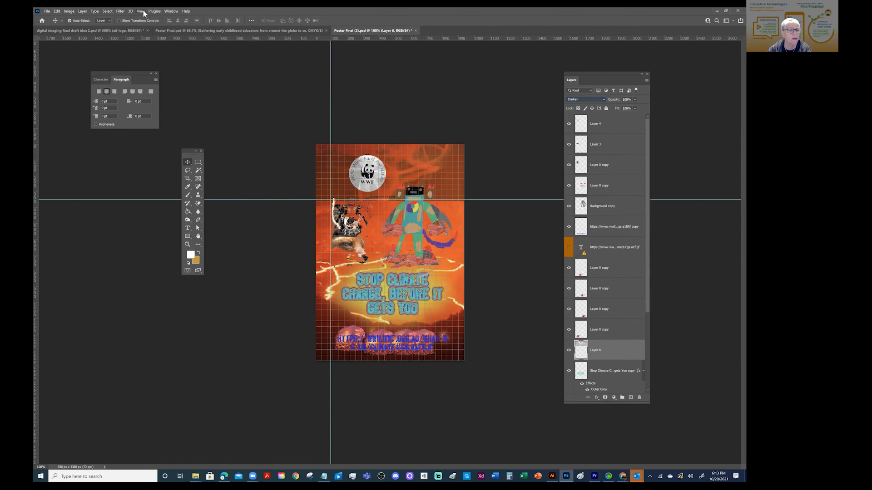
Step: Clear all guides from the poster and hide the grid
{"action": "left_click", "coordinate": [142, 11]}
{"action": "left_click", "coordinate": [142, 11]}
{"action": "left_click", "coordinate": [141, 12]}
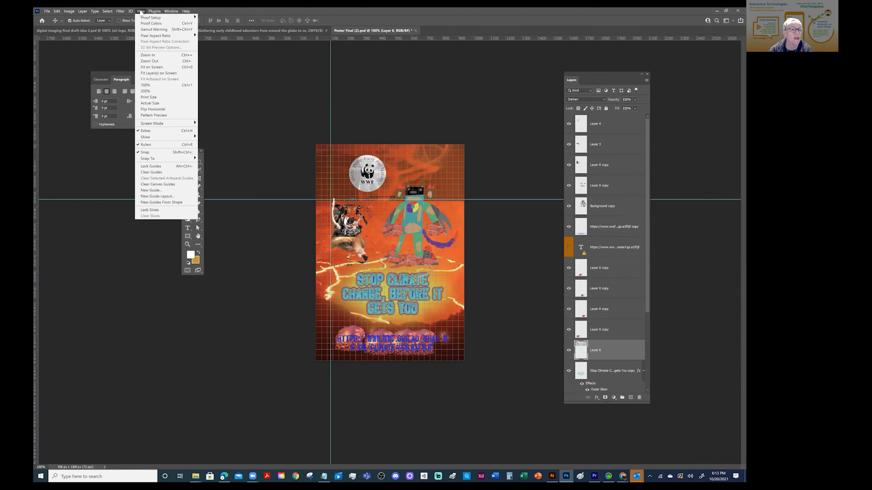
{"action": "left_click", "coordinate": [156, 173]}
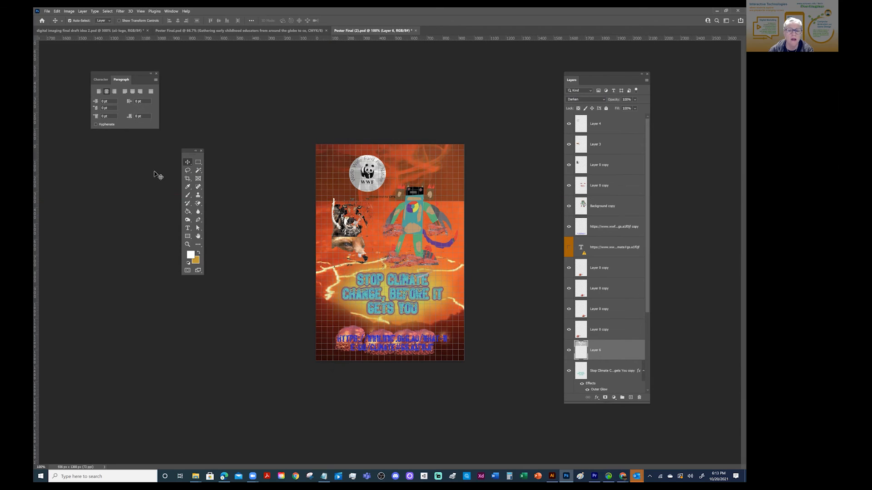
{"action": "left_click", "coordinate": [140, 12]}
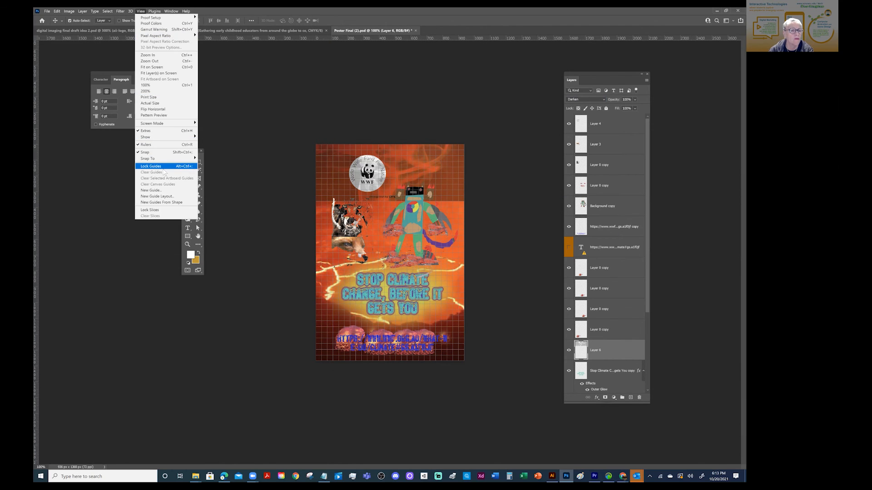
{"action": "mouse_move", "coordinate": [160, 138]}
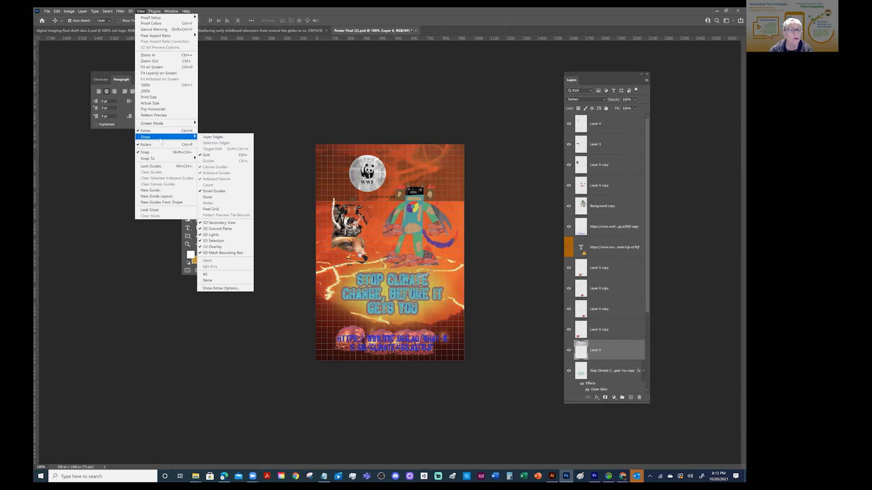
{"action": "left_click", "coordinate": [212, 156]}
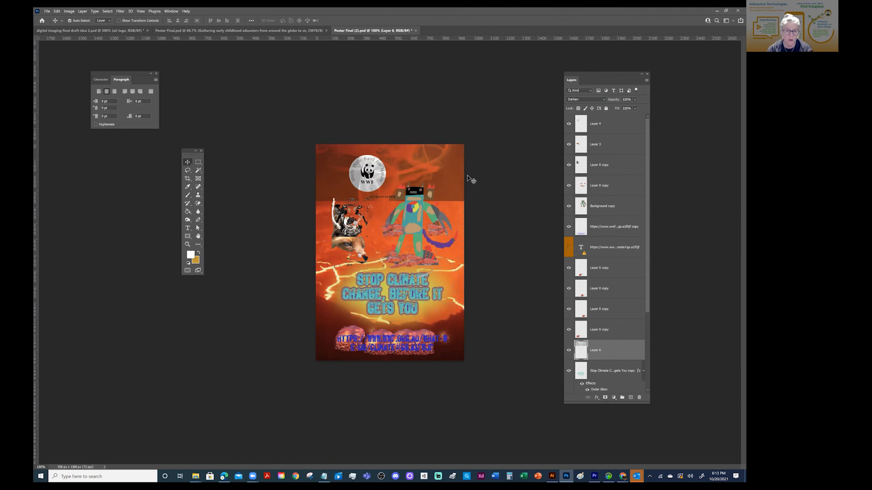
Step: Try to heal away the "Designed by" watermark on the smoke layer with the Spot Healing Brush, and undo the attempt
{"action": "key", "text": "z"}
{"action": "left_click", "coordinate": [397, 199]}
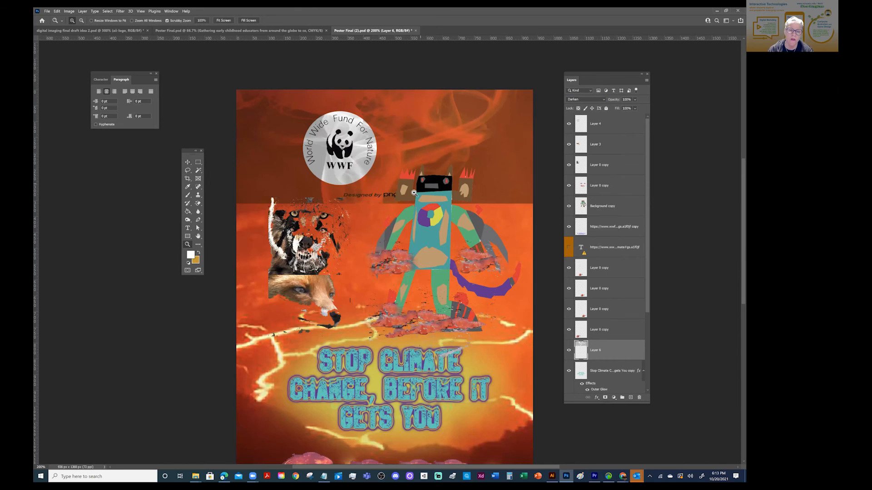
{"action": "left_click", "coordinate": [411, 202]}
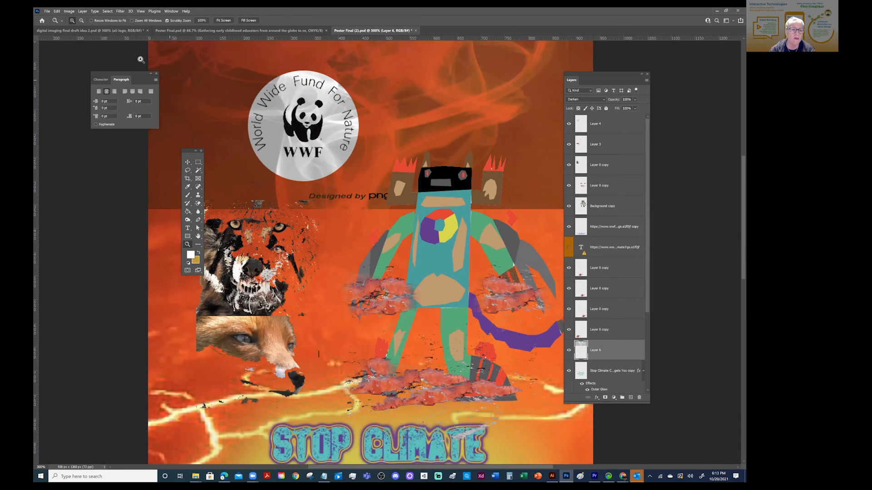
{"action": "left_click", "coordinate": [199, 188]}
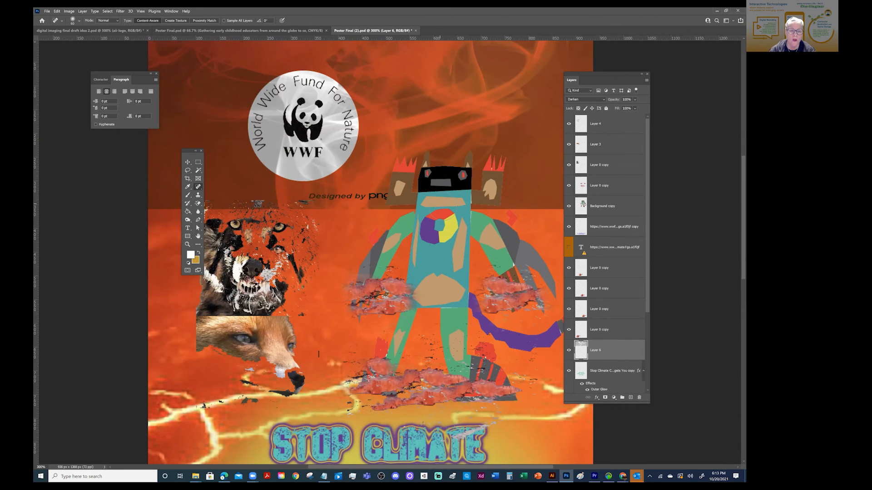
{"action": "mouse_move", "coordinate": [380, 195]}
{"action": "left_mouse_down"}
{"action": "mouse_move", "coordinate": [347, 200]}
{"action": "mouse_move", "coordinate": [357, 203]}
{"action": "left_mouse_up"}
{"action": "key", "text": "ctrl+z"}
{"action": "key", "text": "ctrl+z"}
{"action": "key", "text": "ctrl+z"}
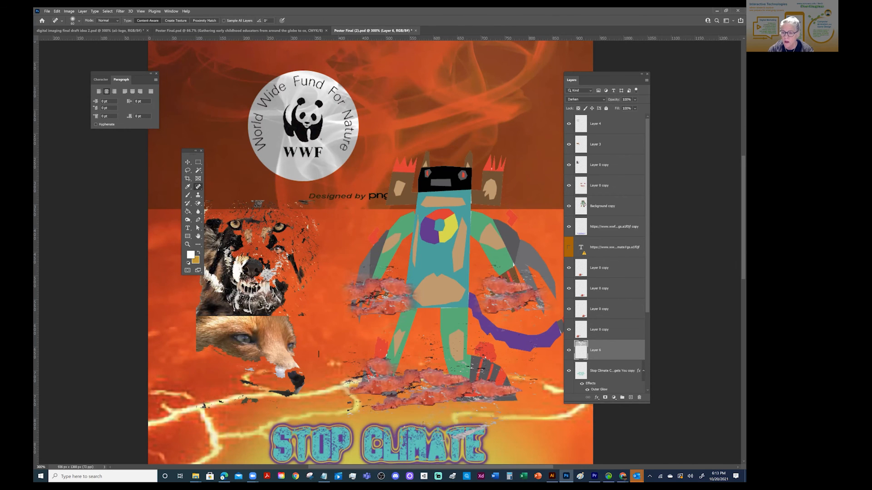
Step: Remove the "Designed by" watermark from the smoke layer with a Content-Aware fill of a rectangular selection about 258 by 34 px, and deselect
{"action": "key", "text": "z"}
{"action": "left_click", "coordinate": [348, 201]}
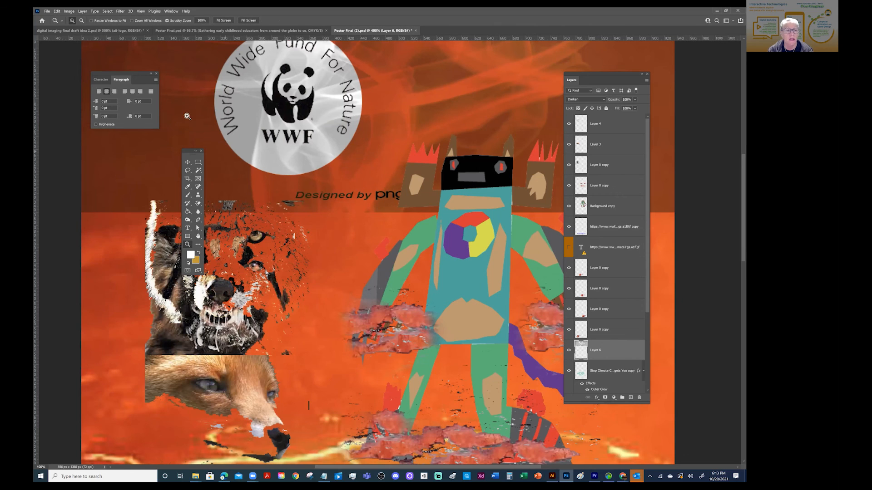
{"action": "left_click", "coordinate": [198, 163]}
{"action": "left_click_drag", "start_coordinate": [293, 186], "coordinate": [456, 208]}
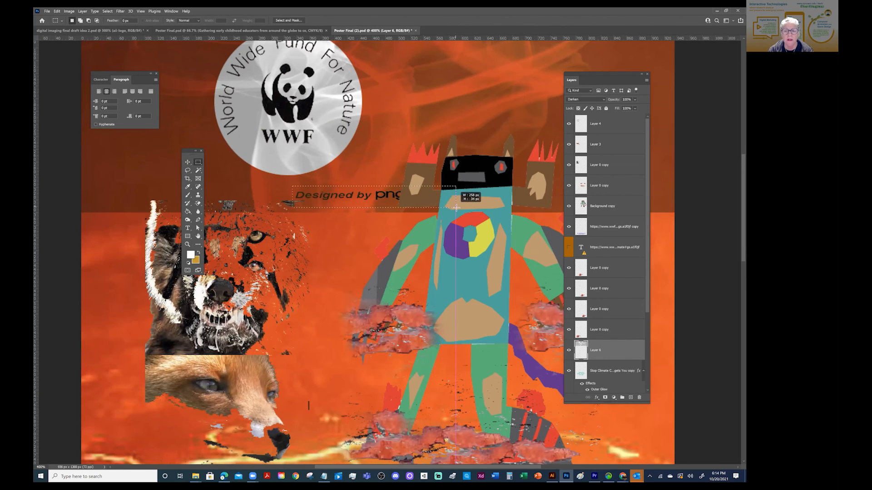
{"action": "left_click", "coordinate": [570, 350]}
{"action": "left_click", "coordinate": [570, 350]}
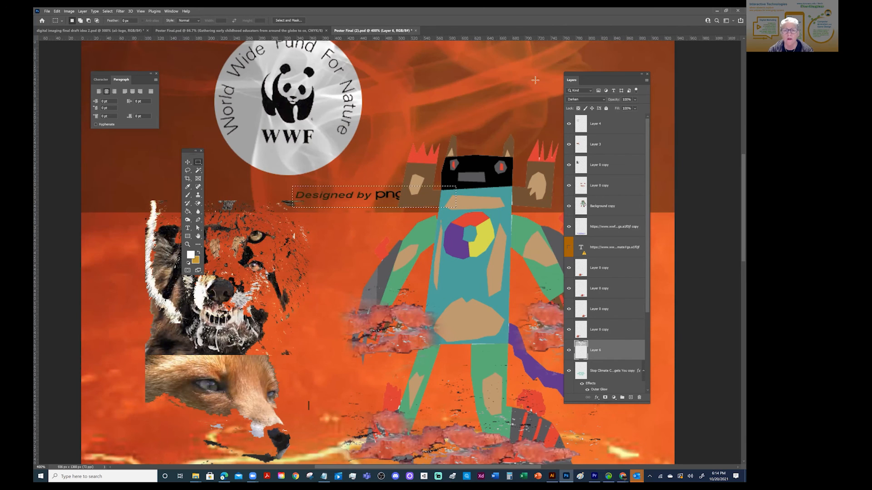
{"action": "left_click", "coordinate": [57, 11]}
{"action": "left_click", "coordinate": [64, 103]}
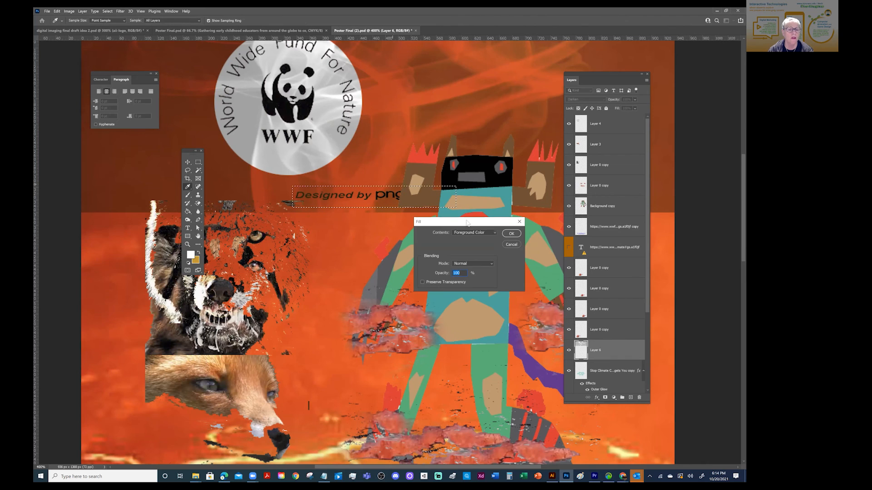
{"action": "left_click", "coordinate": [469, 233]}
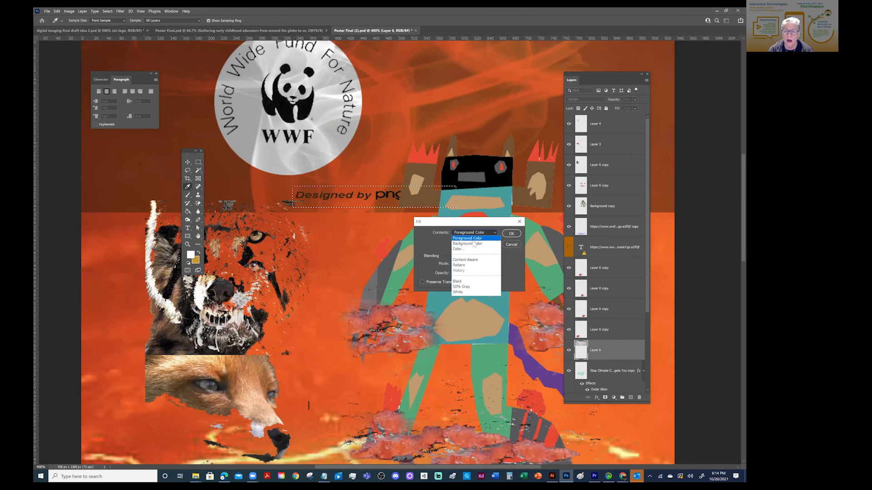
{"action": "left_click", "coordinate": [465, 260]}
{"action": "left_click", "coordinate": [512, 234]}
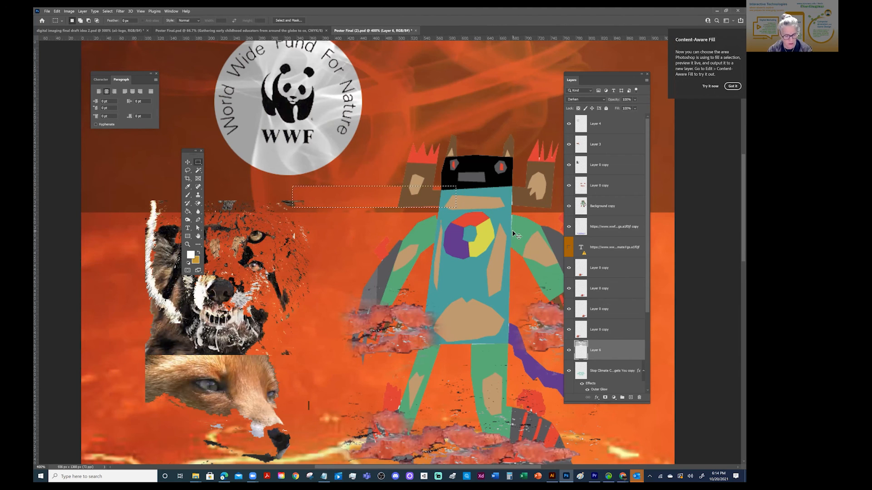
{"action": "key", "text": "ctrl+d"}
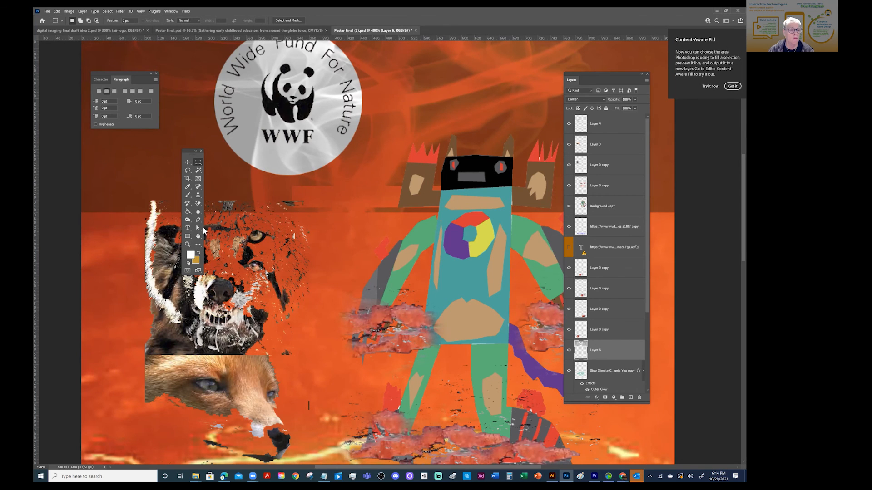
Step: Soften the smoke layer's hard lower edge across the poster's full width with the Smudge tool, using a smaller brush at 100% strength
{"action": "left_click", "coordinate": [198, 212]}
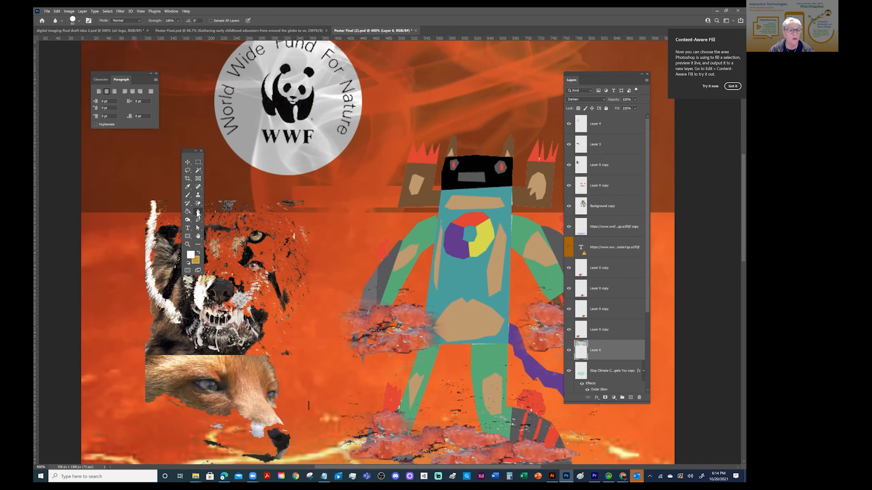
{"action": "left_click", "coordinate": [226, 223]}
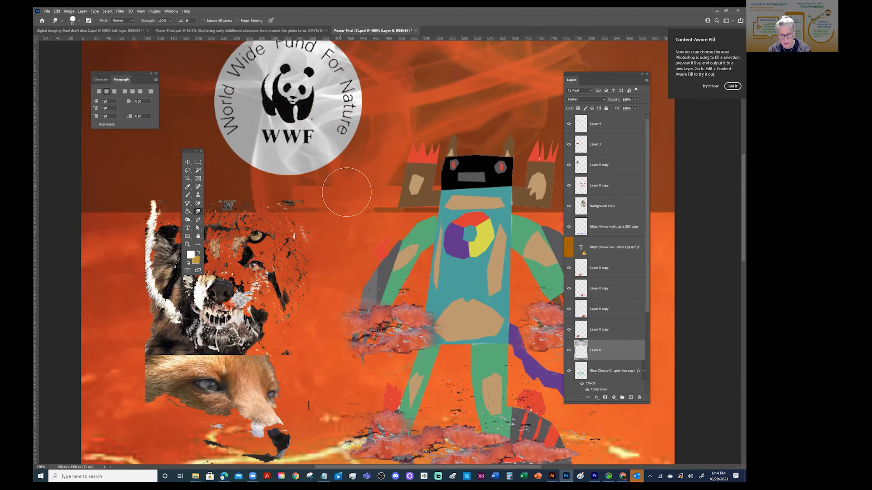
{"action": "key", "text": "bracketleft"}
{"action": "key", "text": "bracketleft"}
{"action": "key", "text": "bracketleft"}
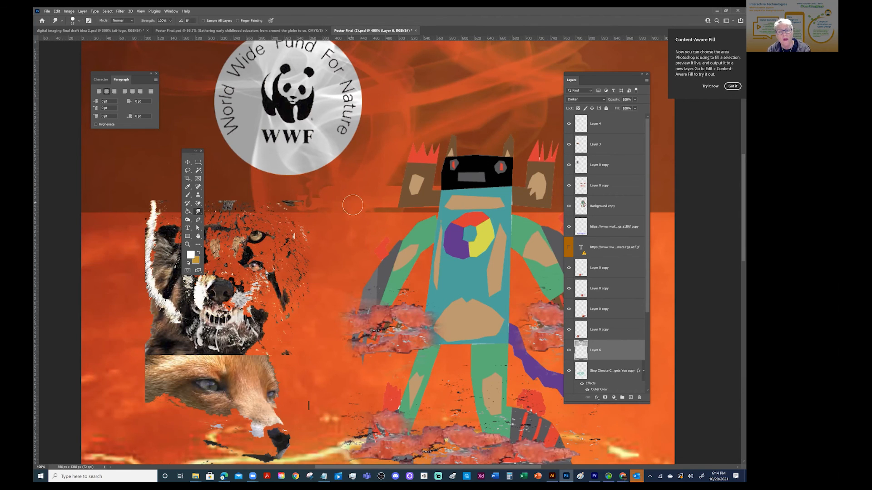
{"action": "mouse_move", "coordinate": [337, 213]}
{"action": "left_mouse_down"}
{"action": "mouse_move", "coordinate": [359, 205]}
{"action": "mouse_move", "coordinate": [367, 214]}
{"action": "mouse_move", "coordinate": [350, 227]}
{"action": "mouse_move", "coordinate": [379, 207]}
{"action": "mouse_move", "coordinate": [392, 217]}
{"action": "mouse_move", "coordinate": [429, 209]}
{"action": "left_mouse_up"}
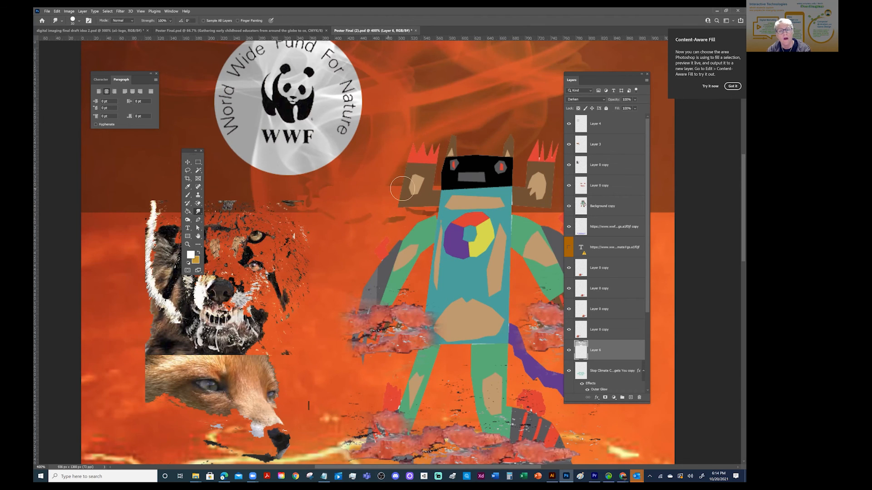
{"action": "mouse_move", "coordinate": [328, 208]}
{"action": "left_mouse_down"}
{"action": "mouse_move", "coordinate": [162, 212]}
{"action": "mouse_move", "coordinate": [176, 217]}
{"action": "mouse_move", "coordinate": [180, 206]}
{"action": "mouse_move", "coordinate": [143, 206]}
{"action": "mouse_move", "coordinate": [149, 214]}
{"action": "mouse_move", "coordinate": [89, 210]}
{"action": "left_mouse_up"}
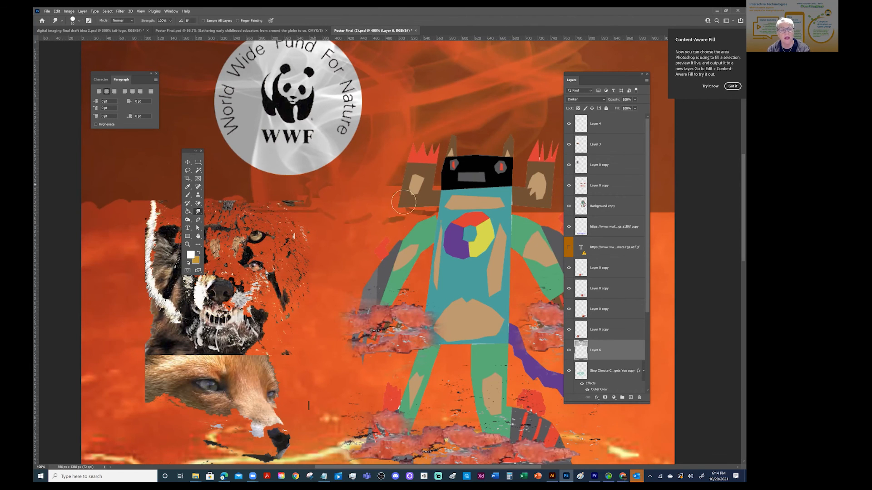
{"action": "left_click_drag", "start_coordinate": [527, 203], "coordinate": [551, 211]}
{"action": "mouse_move", "coordinate": [495, 232]}
{"action": "left_mouse_down"}
{"action": "mouse_move", "coordinate": [305, 236]}
{"action": "mouse_move", "coordinate": [244, 227]}
{"action": "mouse_move", "coordinate": [389, 231]}
{"action": "left_mouse_up"}
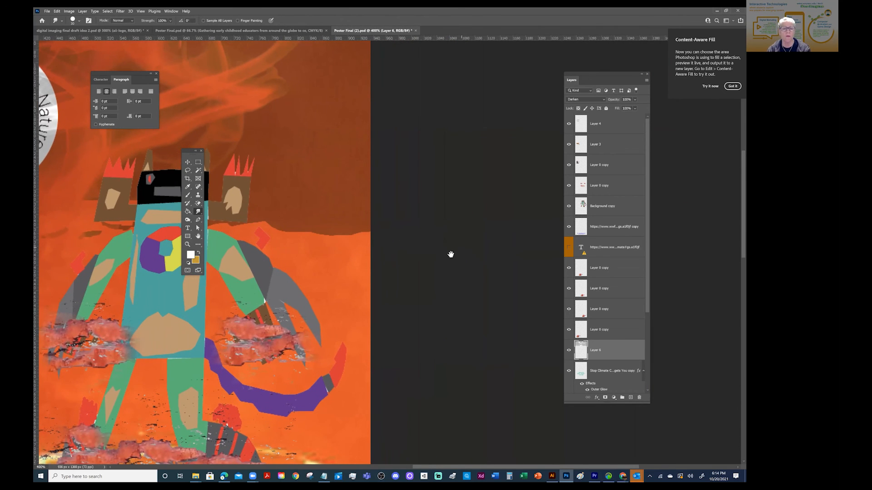
{"action": "left_click", "coordinate": [141, 11]}
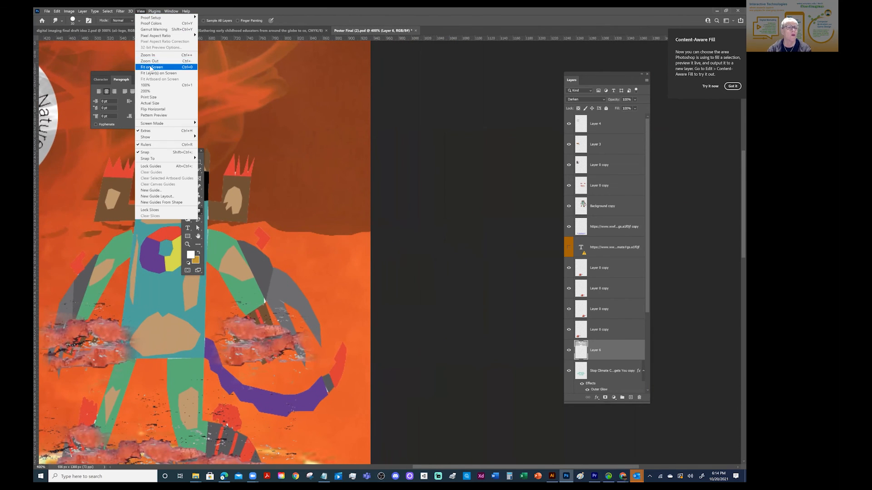
{"action": "left_click", "coordinate": [151, 67]}
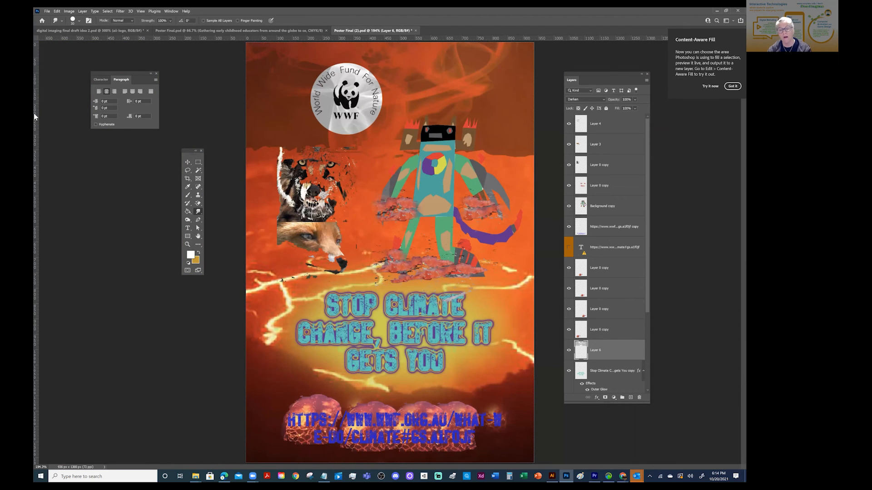